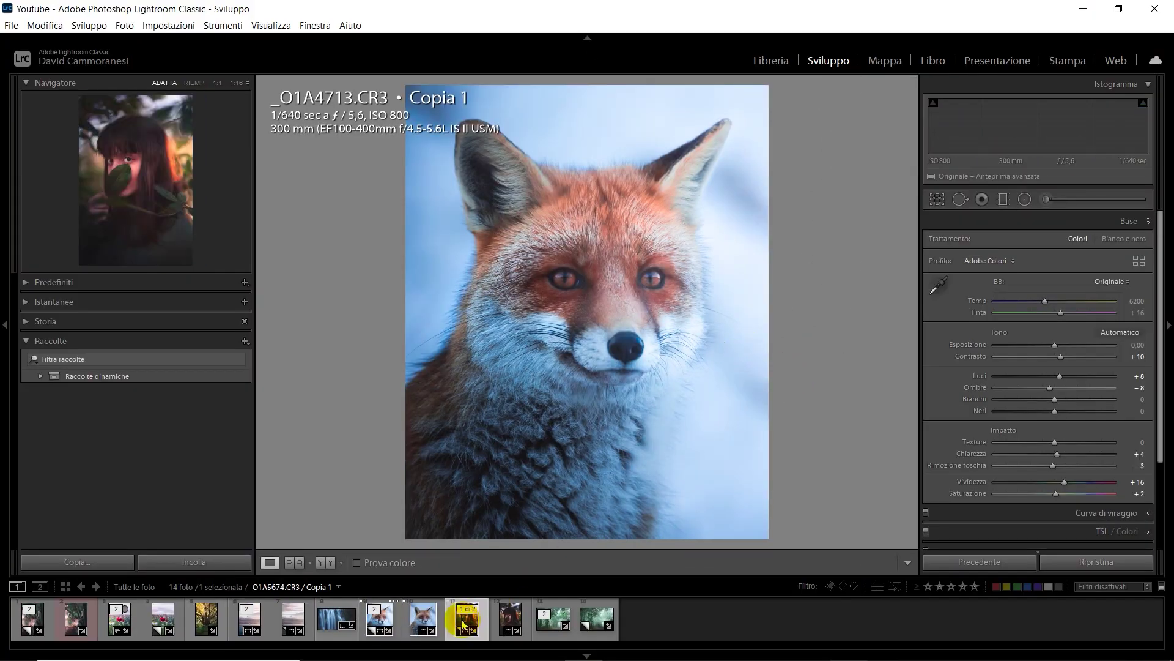
Select the girl-with-leaf portrait in the filmstrip and make a virtual copy of it.
click(510, 618)
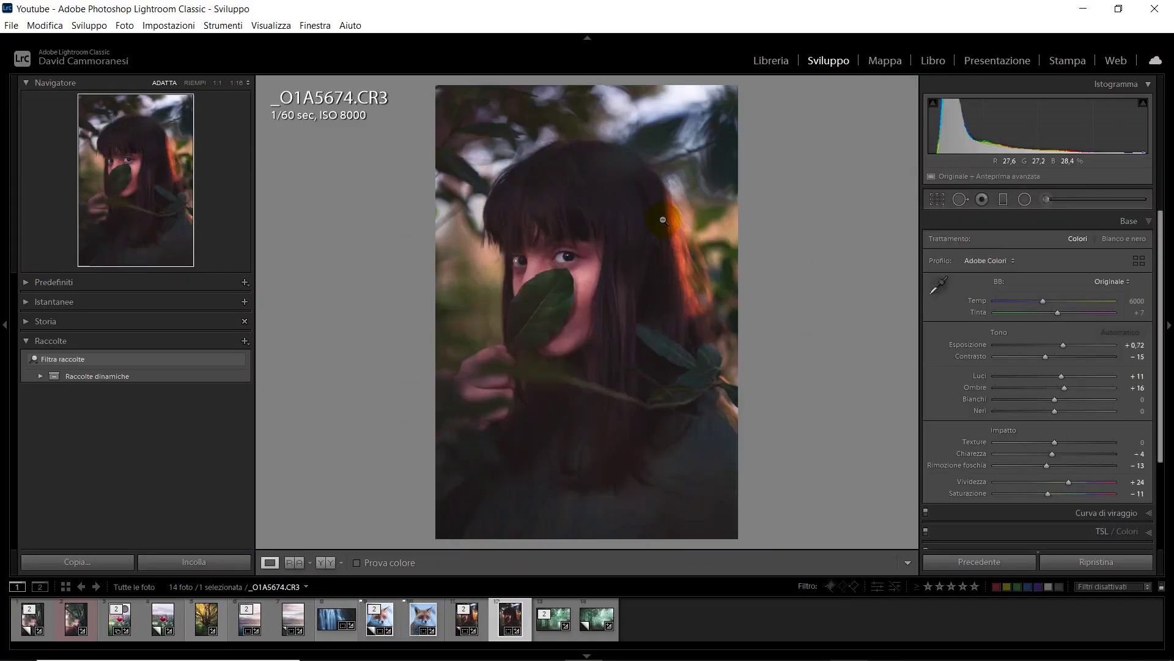
key(ctrl+apostrophe)
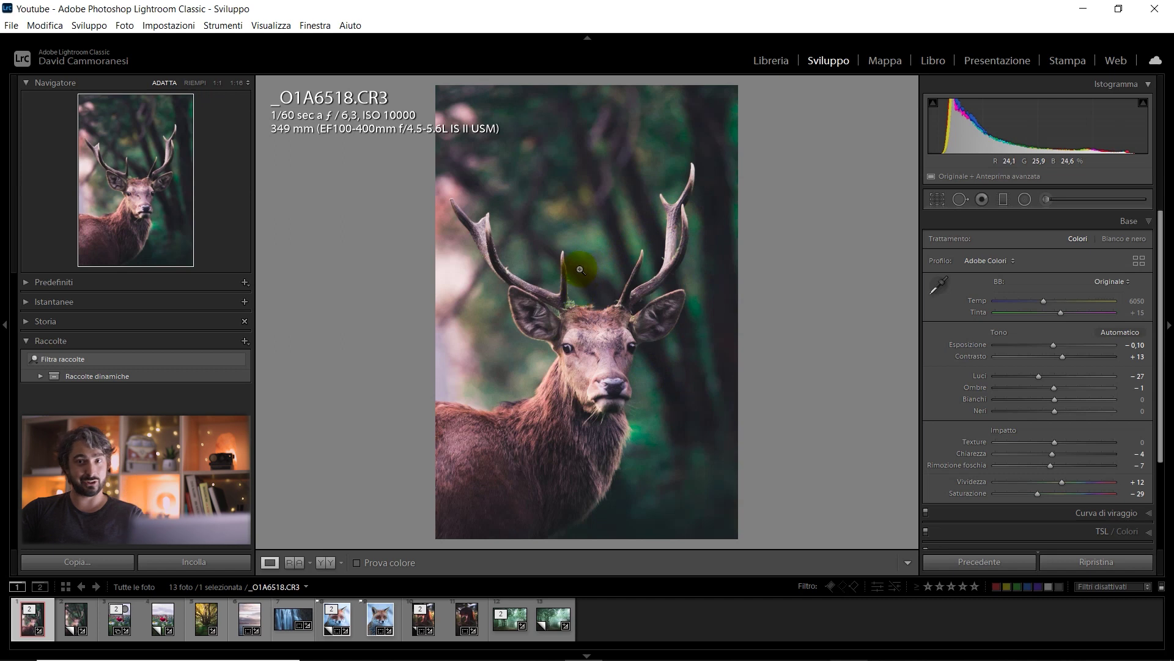
drag(581, 269, 720, 270)
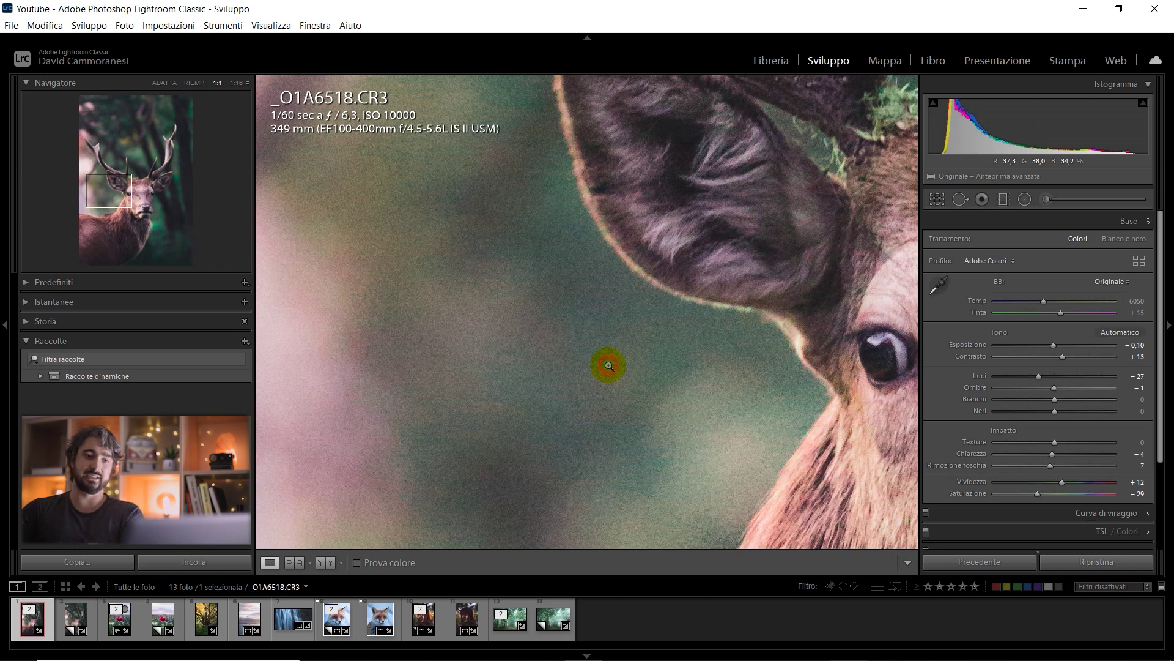
click(608, 367)
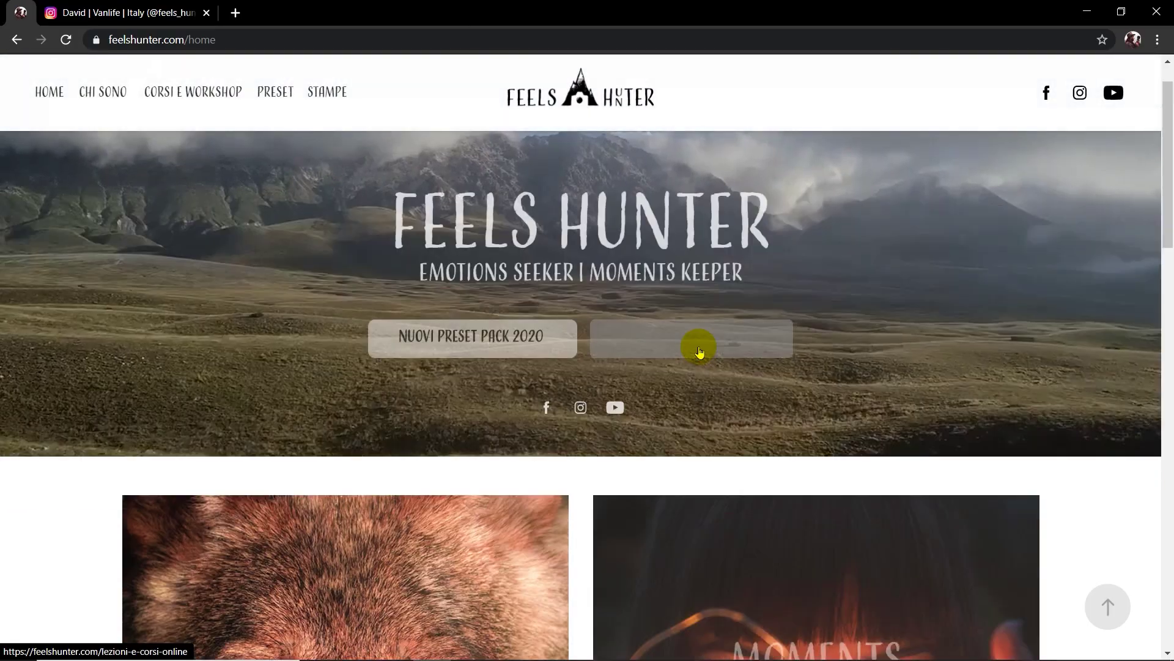
Open the CORSI E LEZIONI 2020 page and browse its course sections down to Lightroom Basic.
click(704, 344)
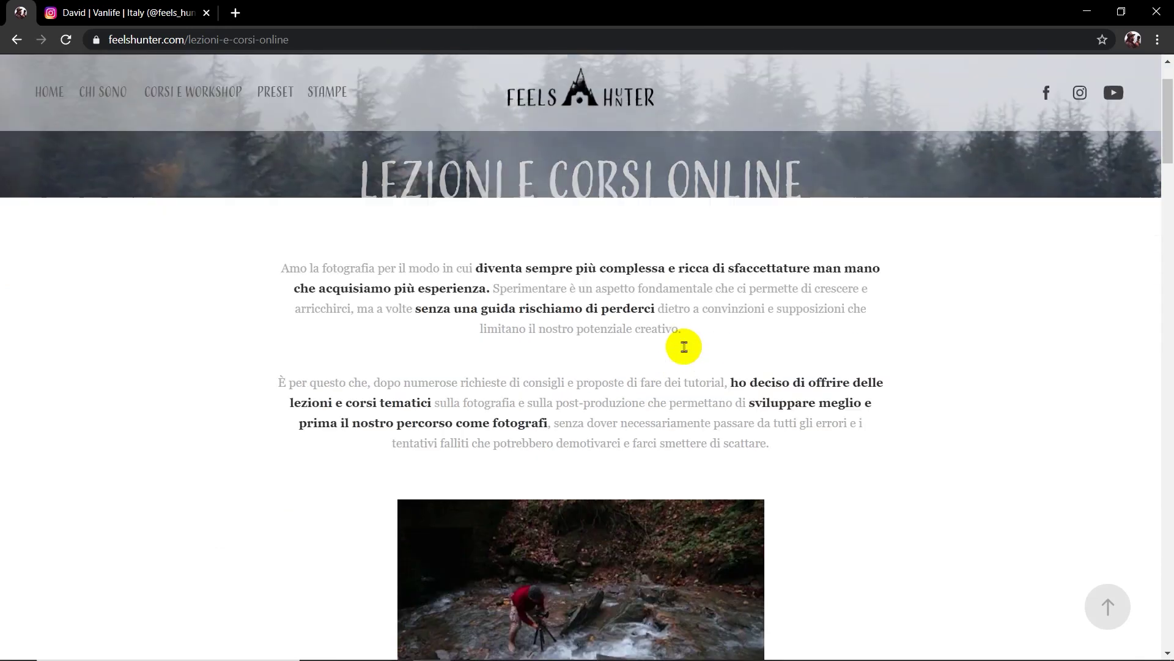
scroll(685, 347, down, 4)
scroll(684, 346, down, 6)
scroll(684, 346, down, 3)
scroll(686, 351, down, 6)
scroll(685, 351, down, 4)
scroll(686, 351, down, 8)
scroll(686, 351, down, 3)
scroll(686, 351, down, 5)
scroll(684, 347, down, 6)
scroll(684, 347, up, 11)
scroll(691, 357, up, 14)
scroll(695, 361, up, 2)
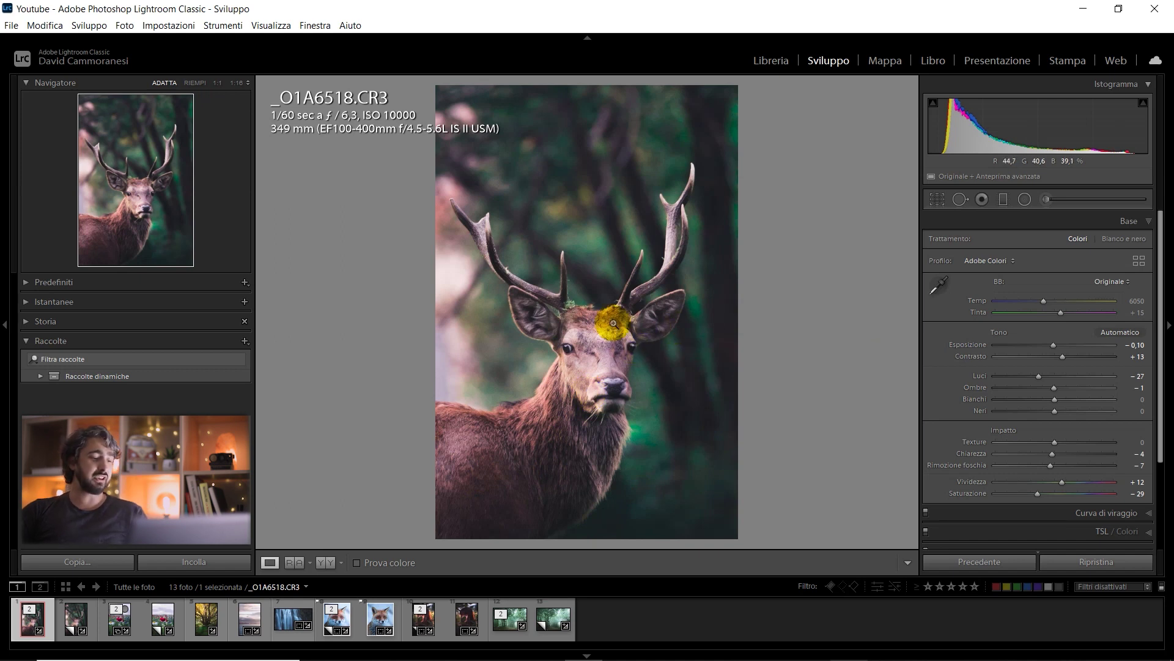
key(backslash)
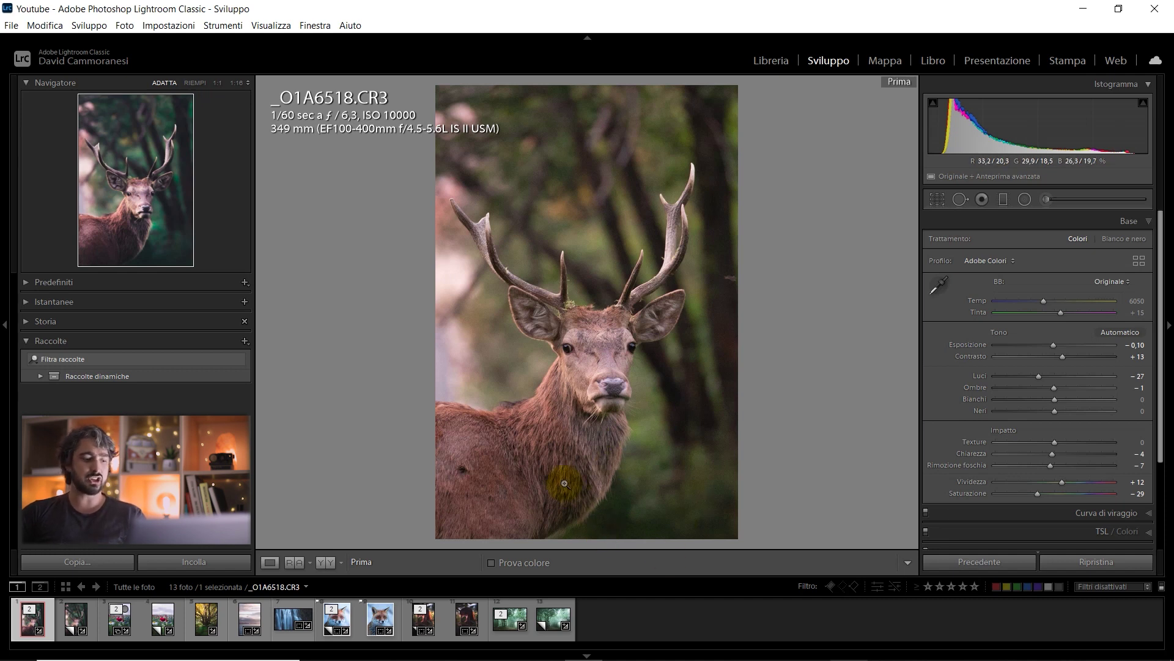
key(backslash)
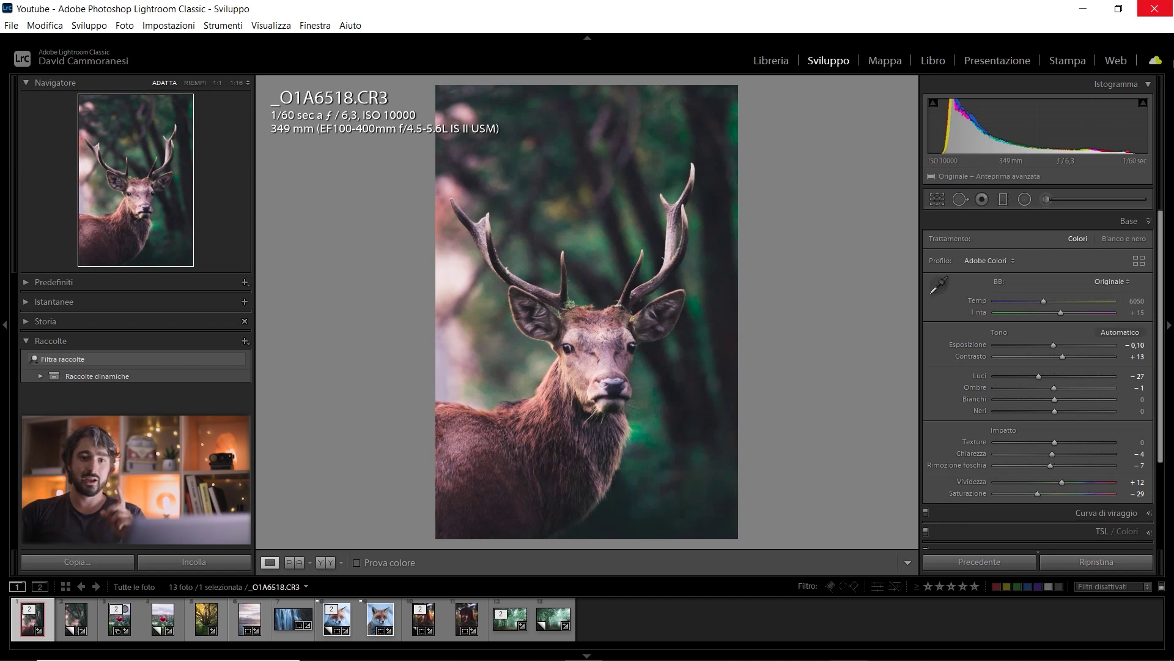
Draw a trial graduated filter across the stag photo, then undo it.
click(1003, 200)
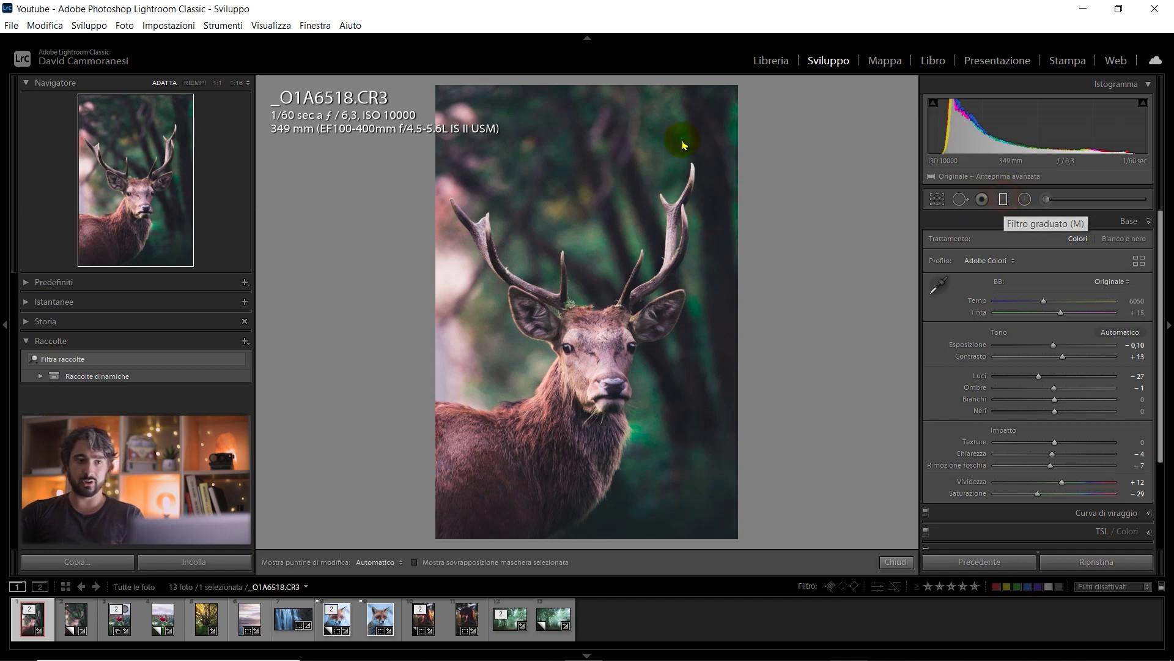
mouse_move(637, 144)
mouse_down()
mouse_move(637, 427)
mouse_move(617, 176)
mouse_move(636, 262)
mouse_up()
key(ctrl+z)
Draw a radial filter over the blurred forest above the stag's antlers and deselect it.
click(1023, 200)
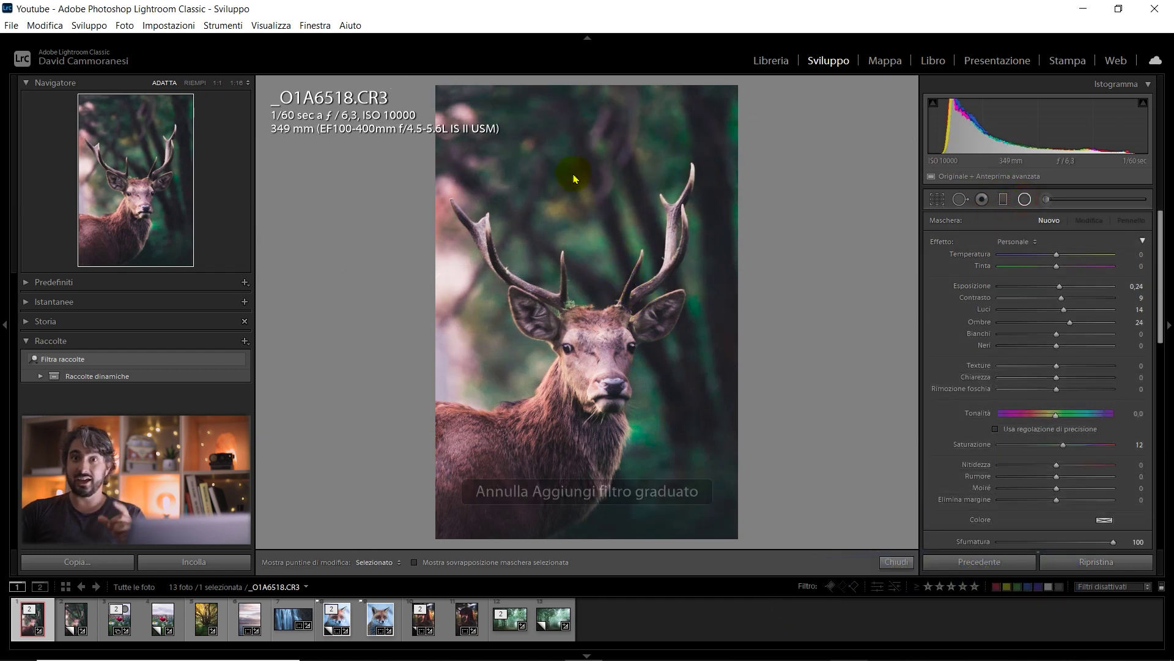
drag(556, 158, 688, 260)
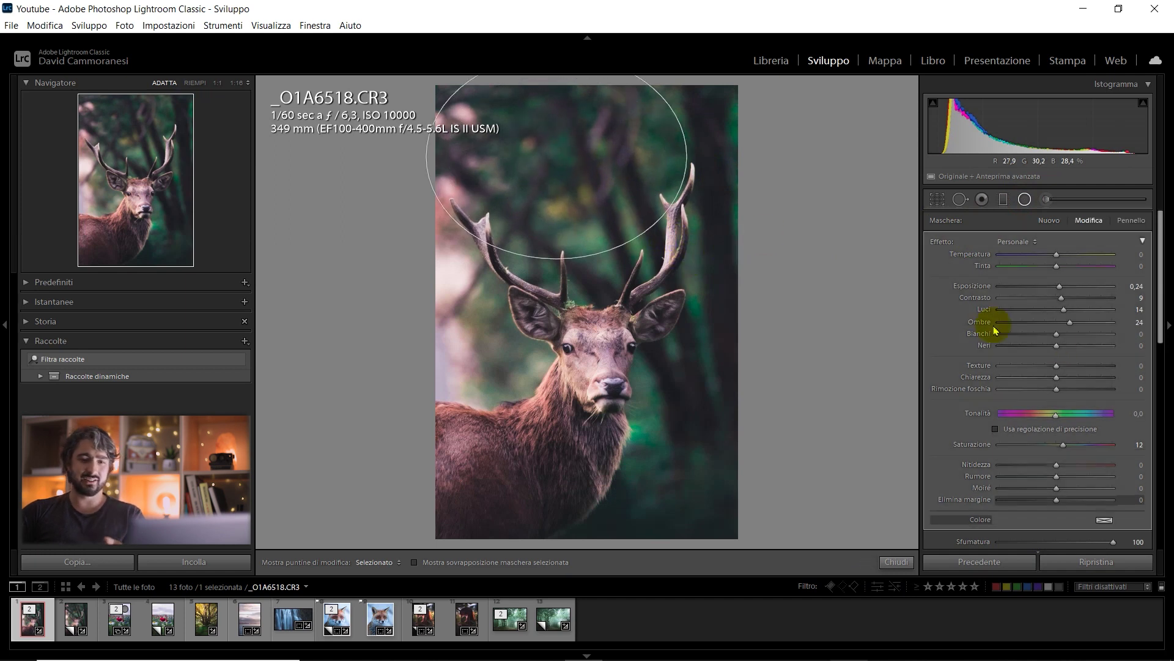
scroll(1071, 398, down, 3)
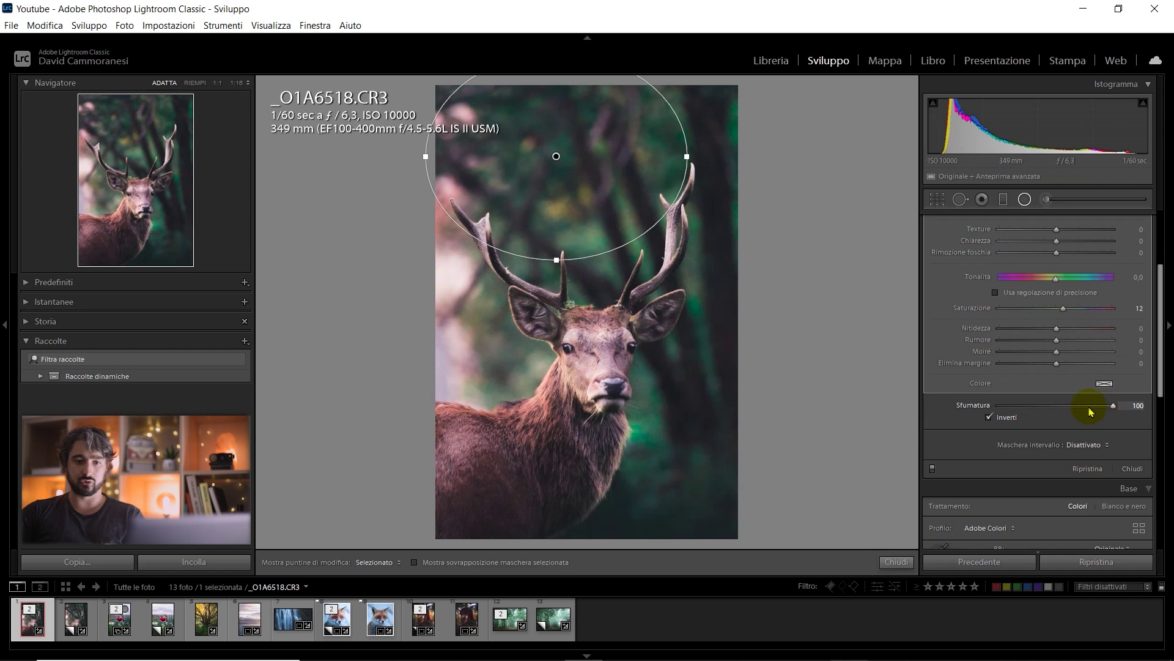
scroll(1060, 346, up, 3)
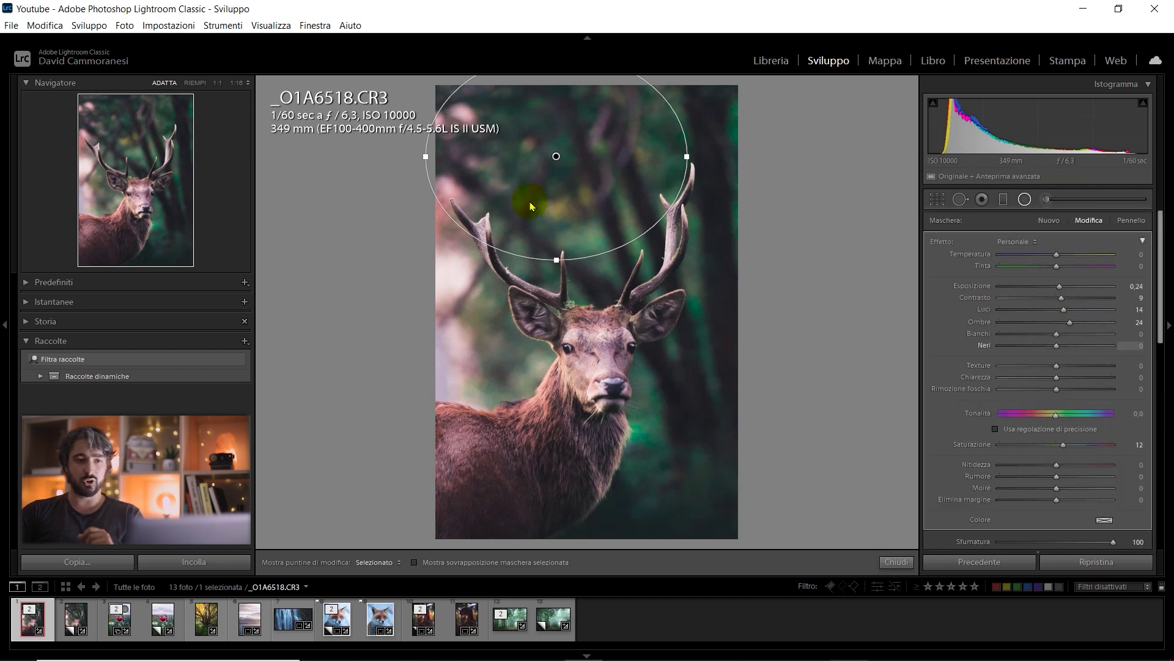
right_click(555, 157)
click(823, 374)
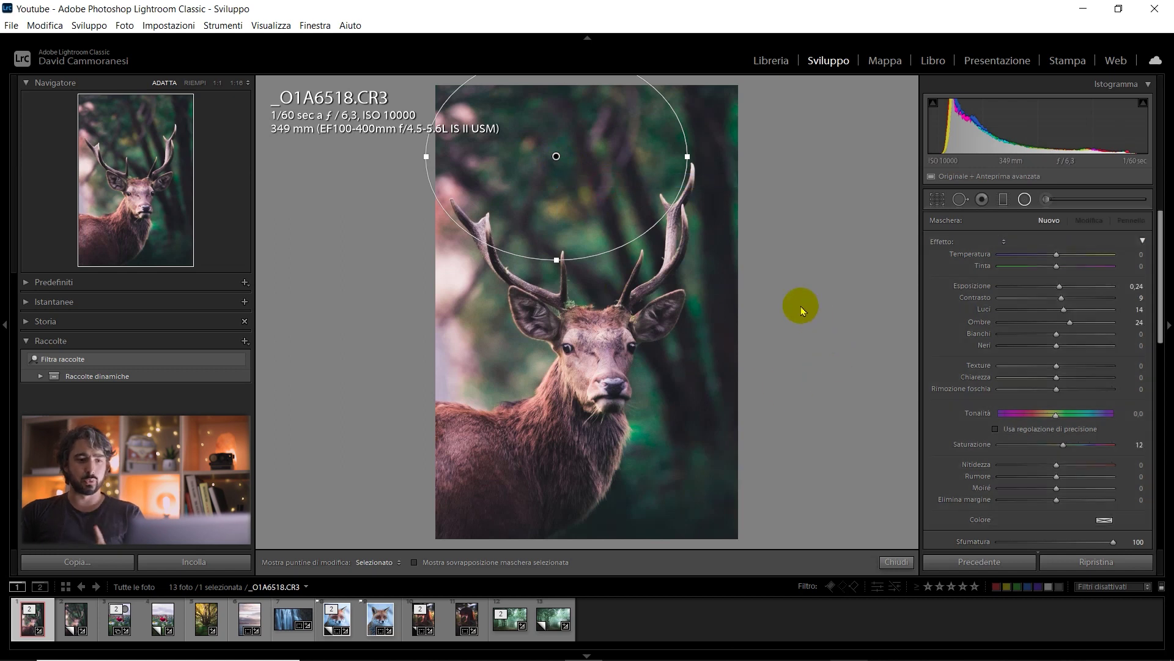
Reset the graduated filter's effects and preset exposure −0.41, shadows −25 and saturation −12.
click(1002, 199)
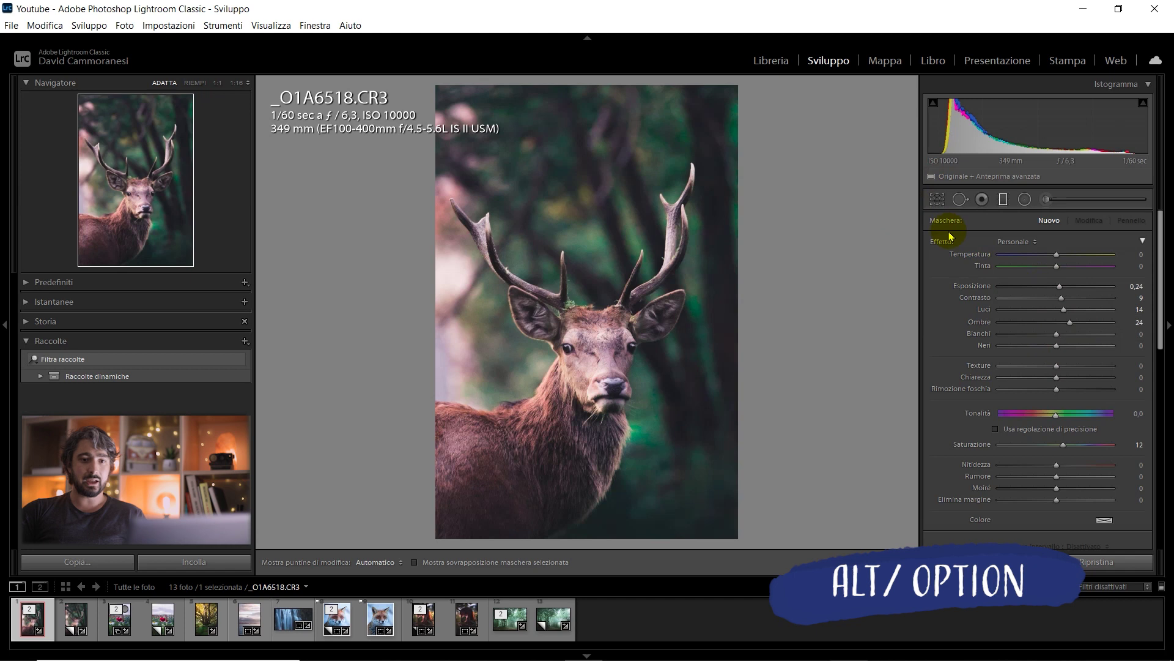
alt+click(945, 247)
alt+click(945, 247)
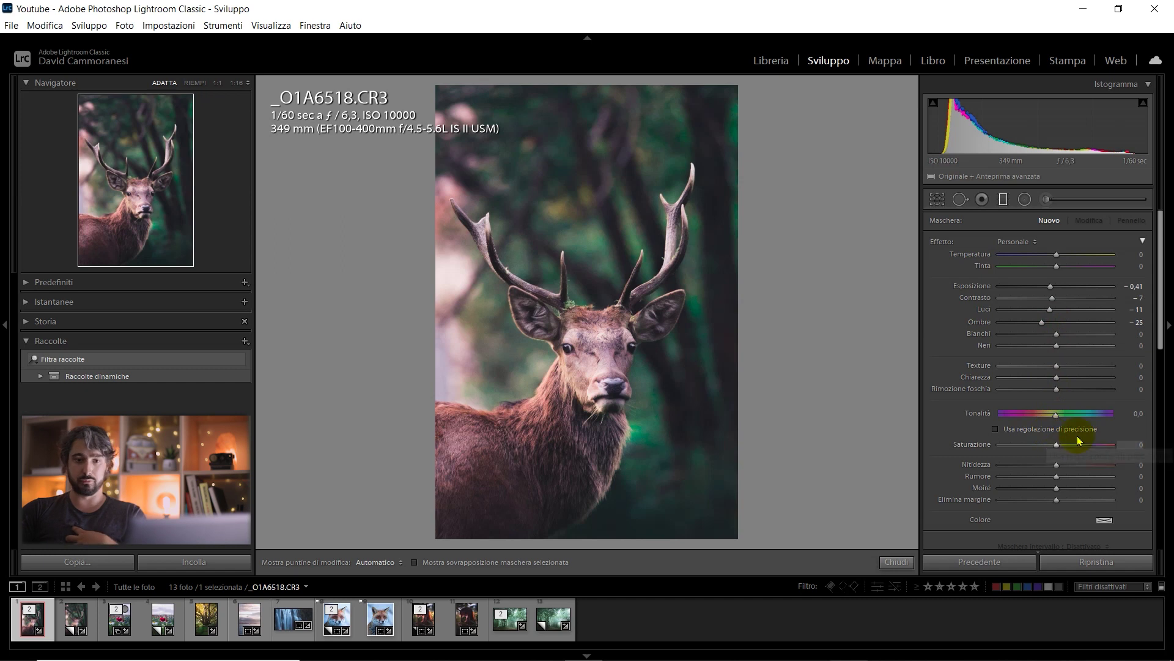
drag(1053, 446, 1049, 447)
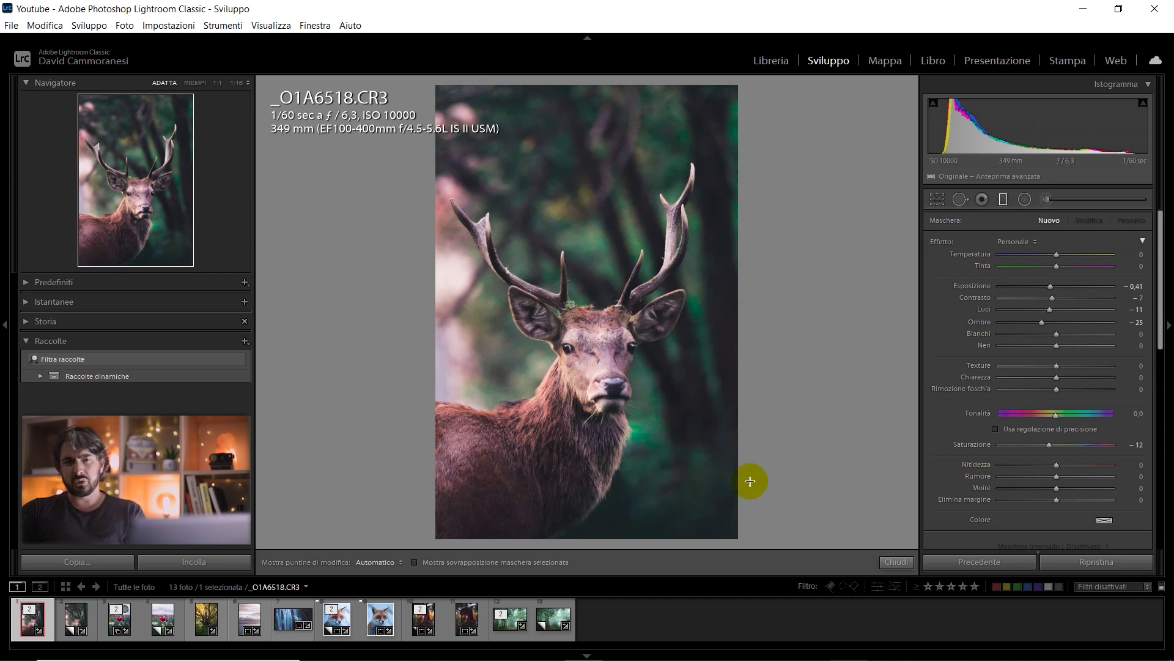
Draw the darkening graduated filter diagonally across the photo's right side and narrow its transition.
mouse_move(748, 456)
mouse_down()
mouse_move(584, 421)
mouse_move(591, 404)
mouse_up()
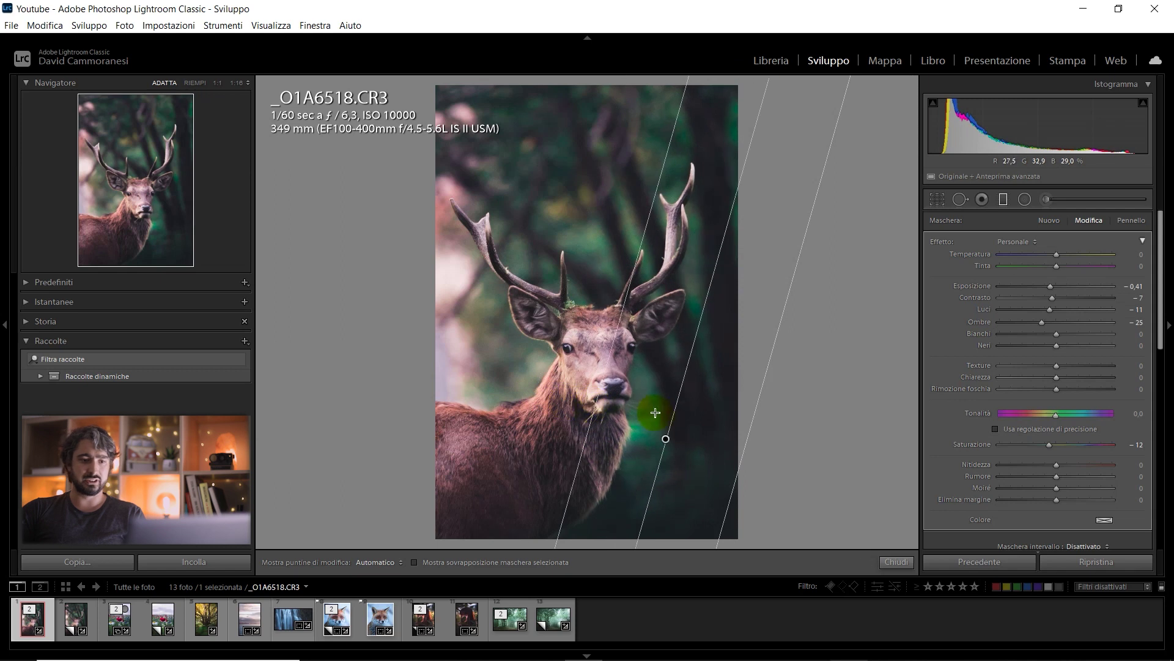
drag(665, 438, 623, 412)
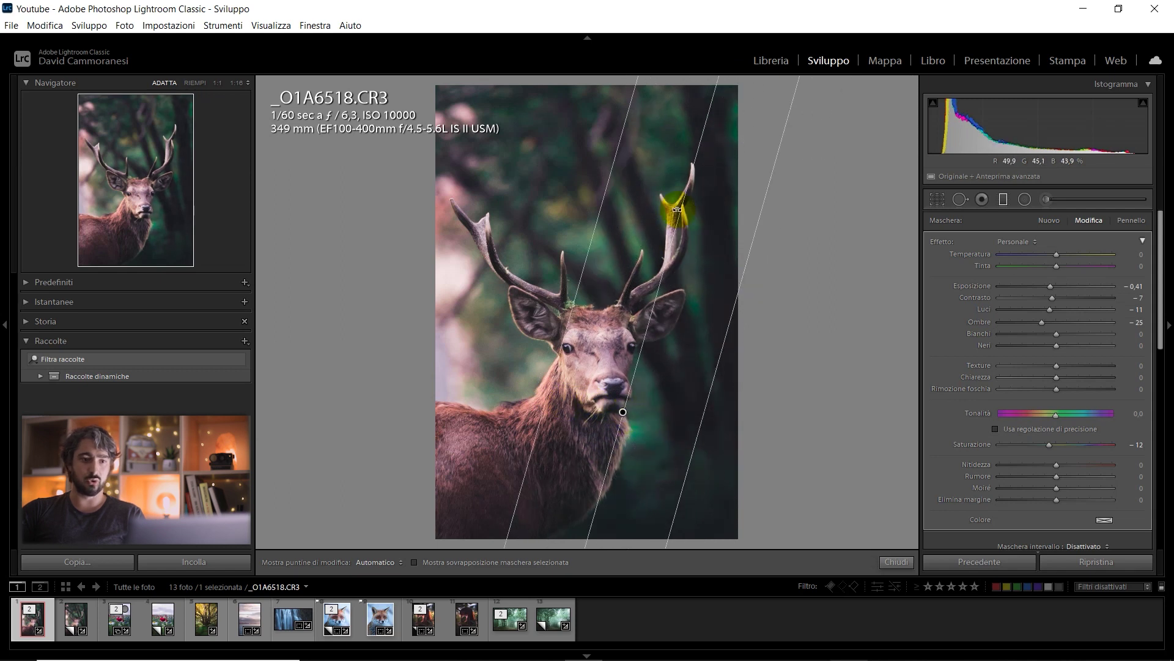
drag(676, 202, 671, 197)
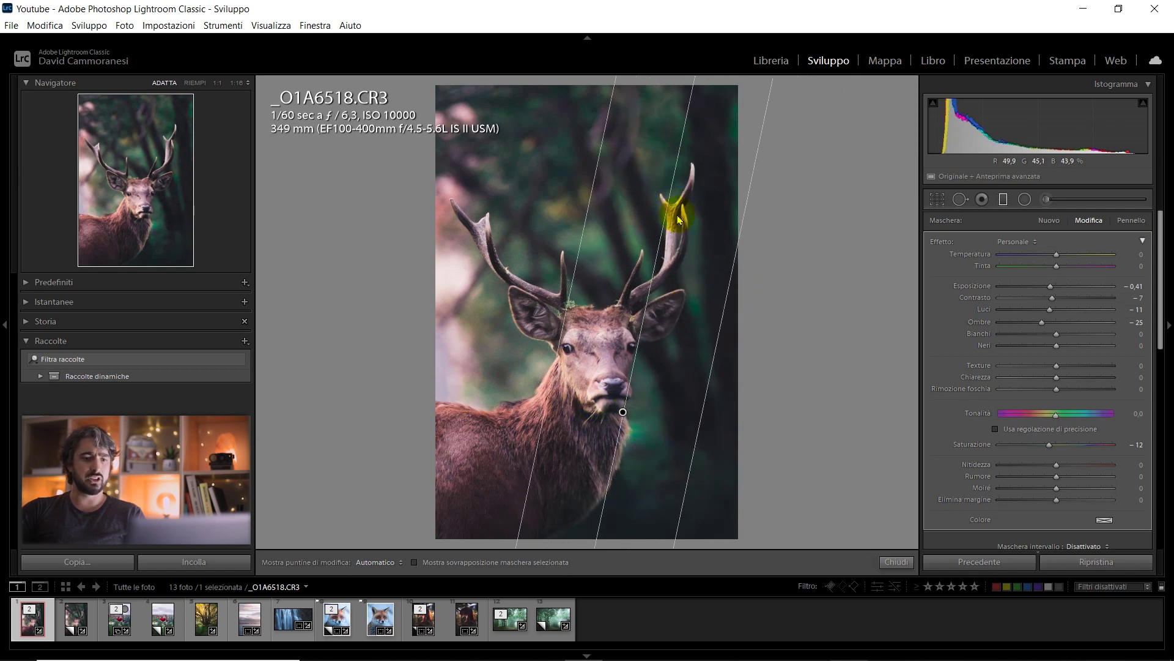
mouse_move(569, 387)
mouse_down()
mouse_move(645, 412)
mouse_move(606, 391)
mouse_up()
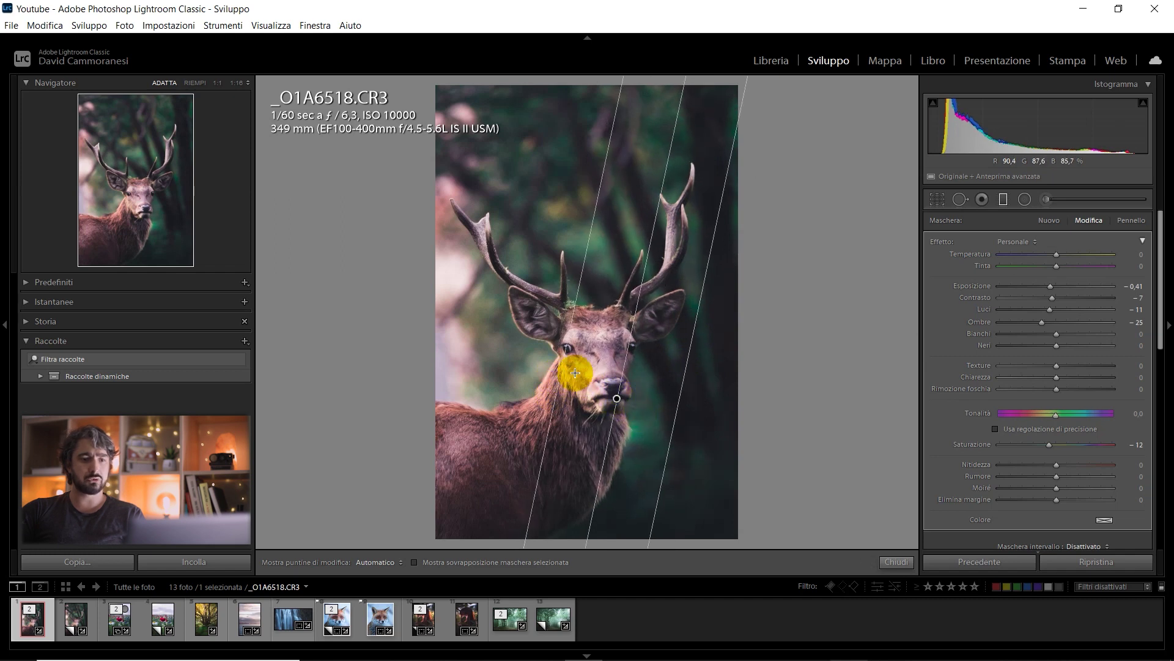
drag(564, 360, 609, 388)
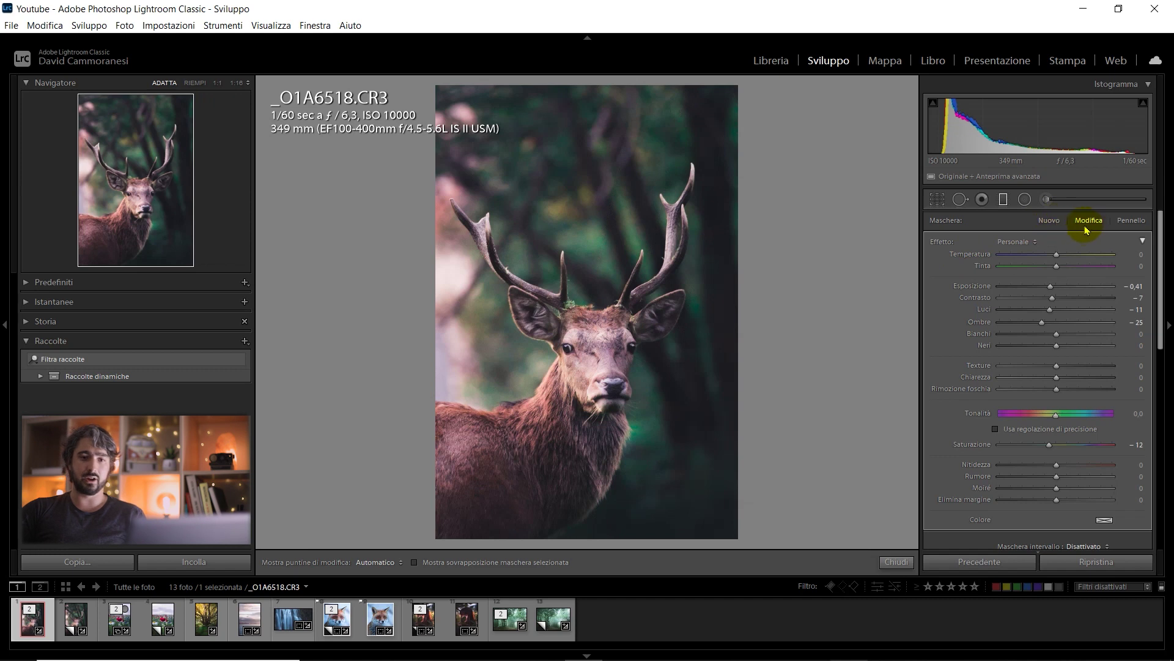
click(1048, 221)
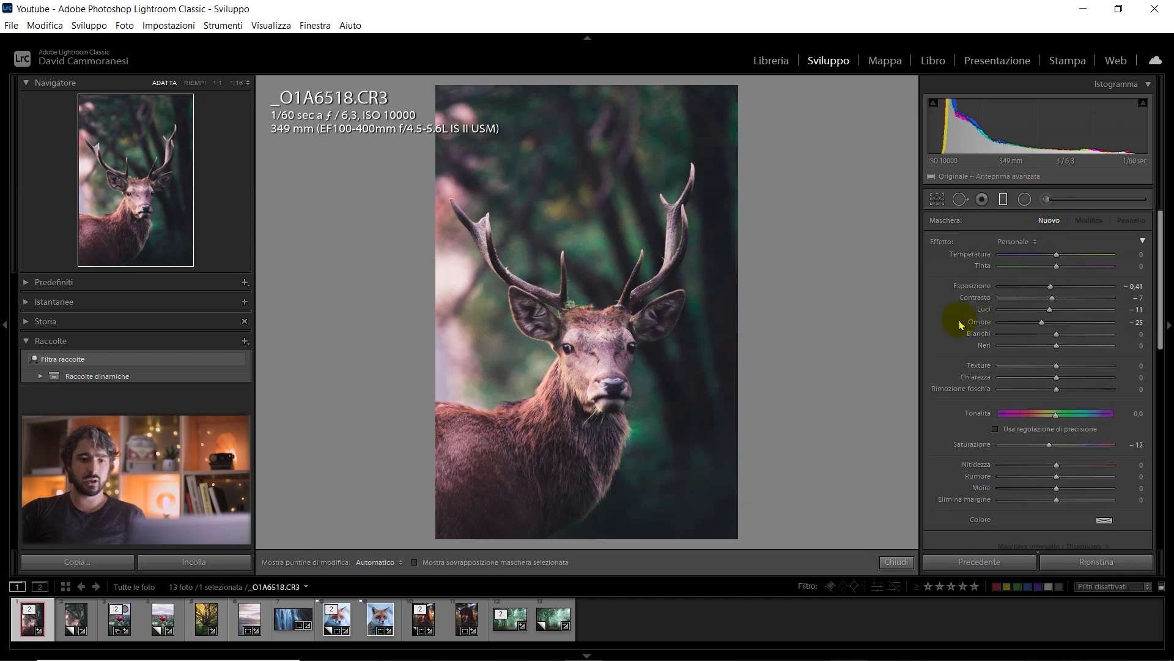
Reset the new mask and set exposure +0.28, contrast +10, highlights +18, shadows +19, saturation +17.
alt+click(947, 242)
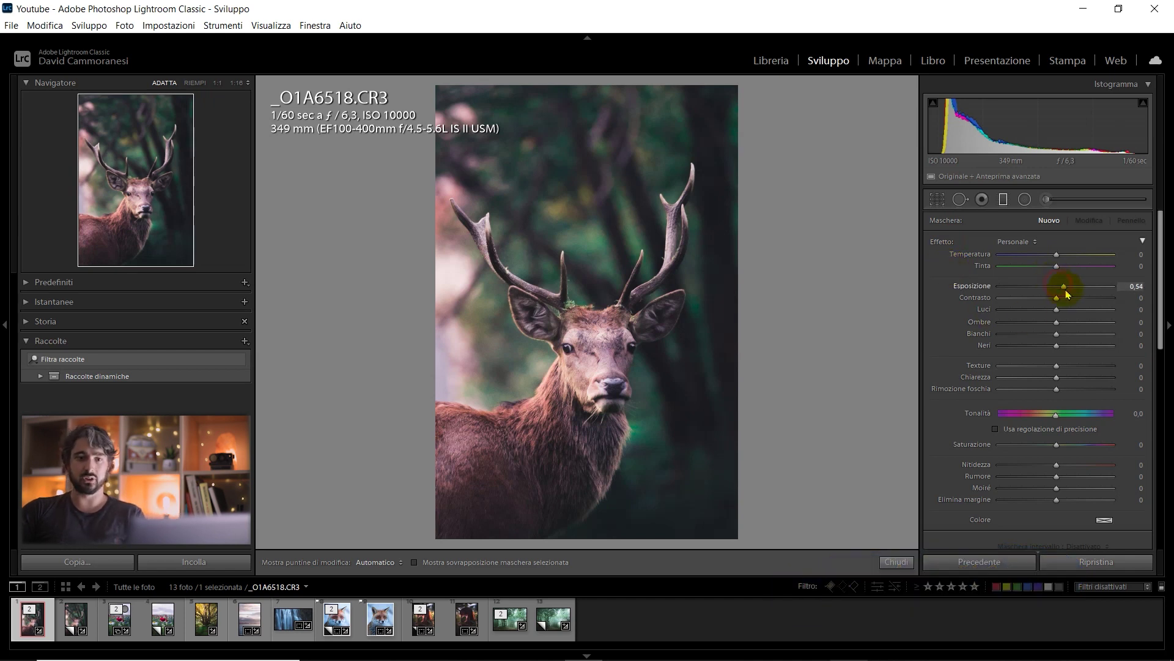
drag(1062, 293, 1057, 287)
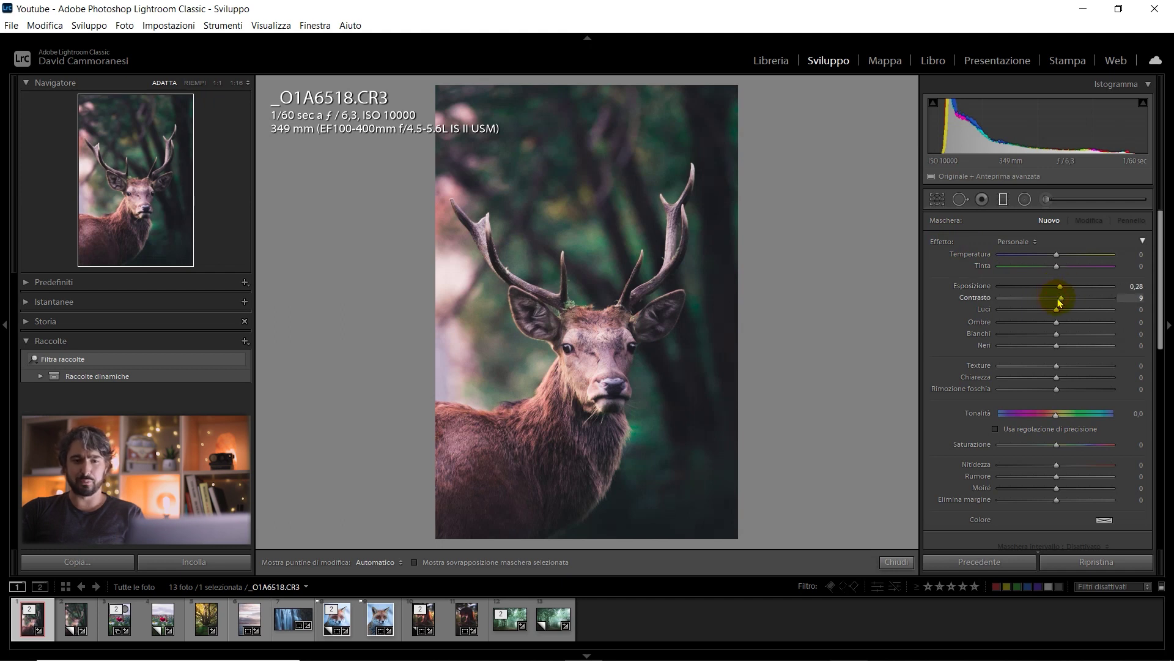
drag(1059, 312, 1068, 331)
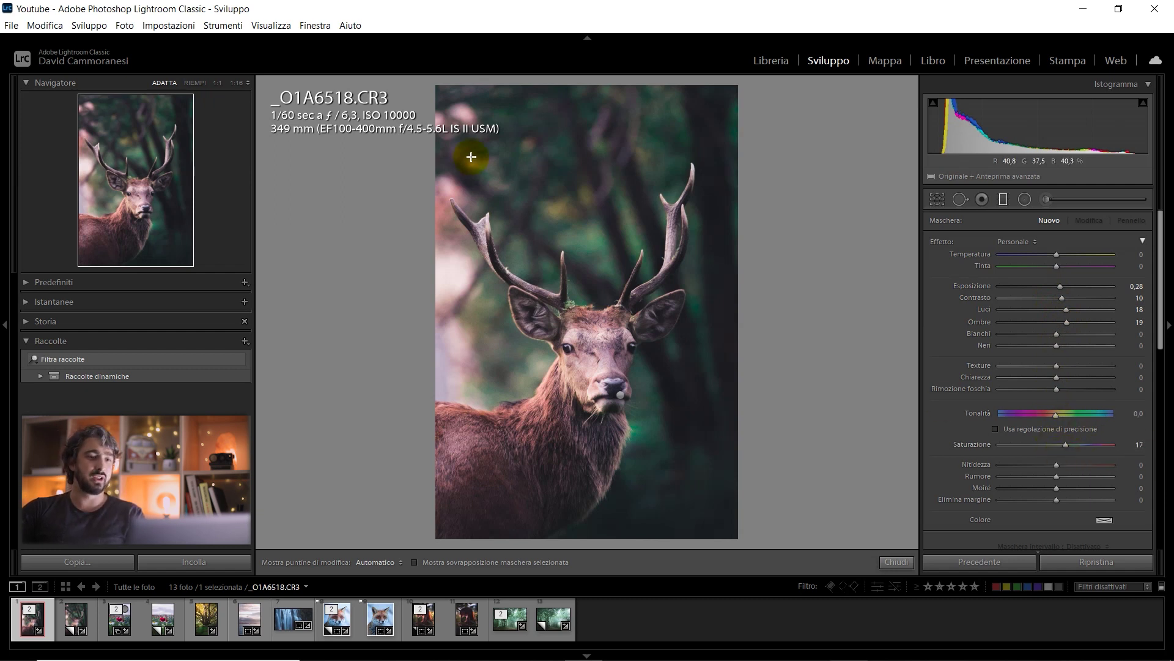
mouse_move(446, 181)
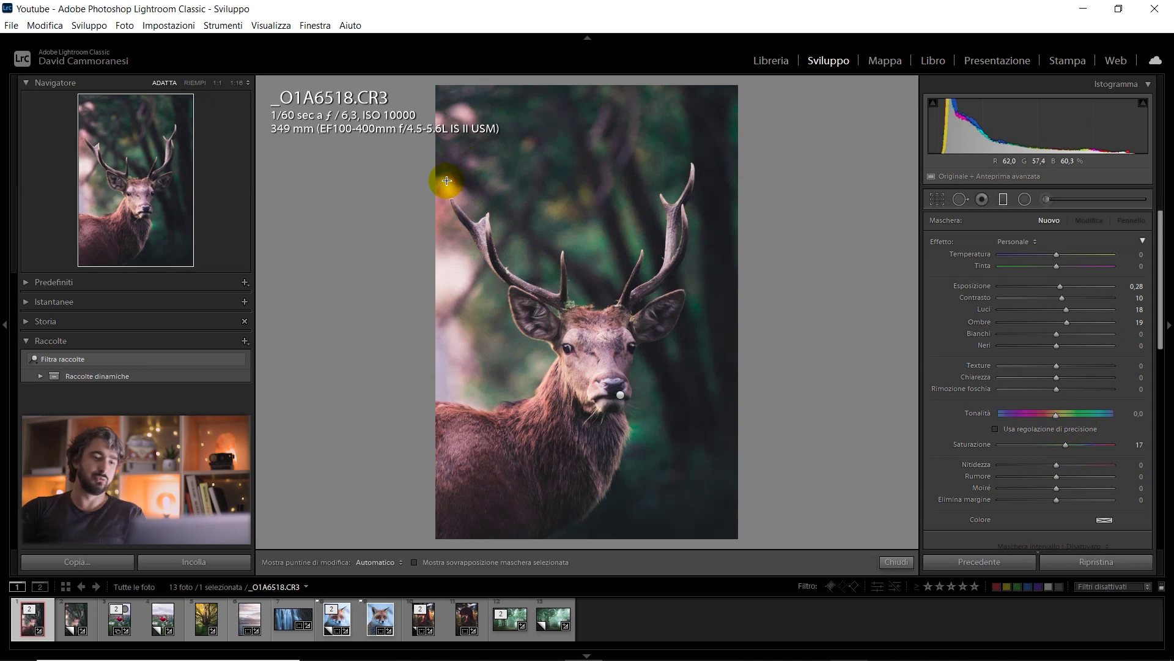
Lay the brightening graduated filter diagonally across the stag, reposition it, and close mask editing.
drag(434, 189, 534, 241)
drag(570, 262, 536, 206)
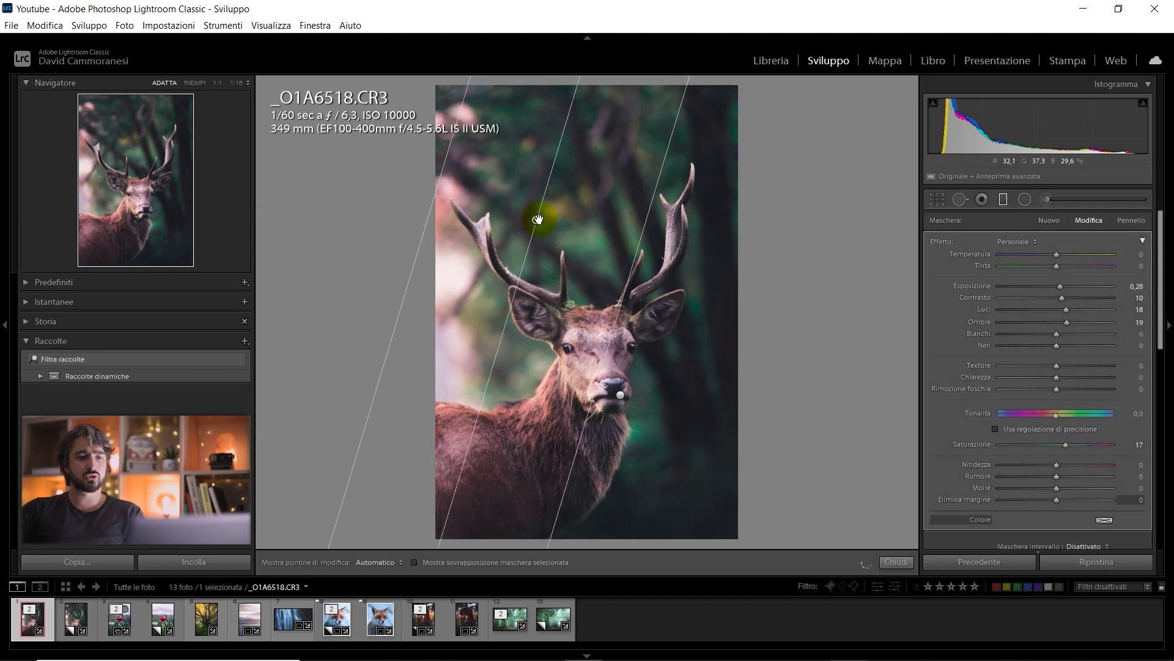
drag(536, 207, 685, 283)
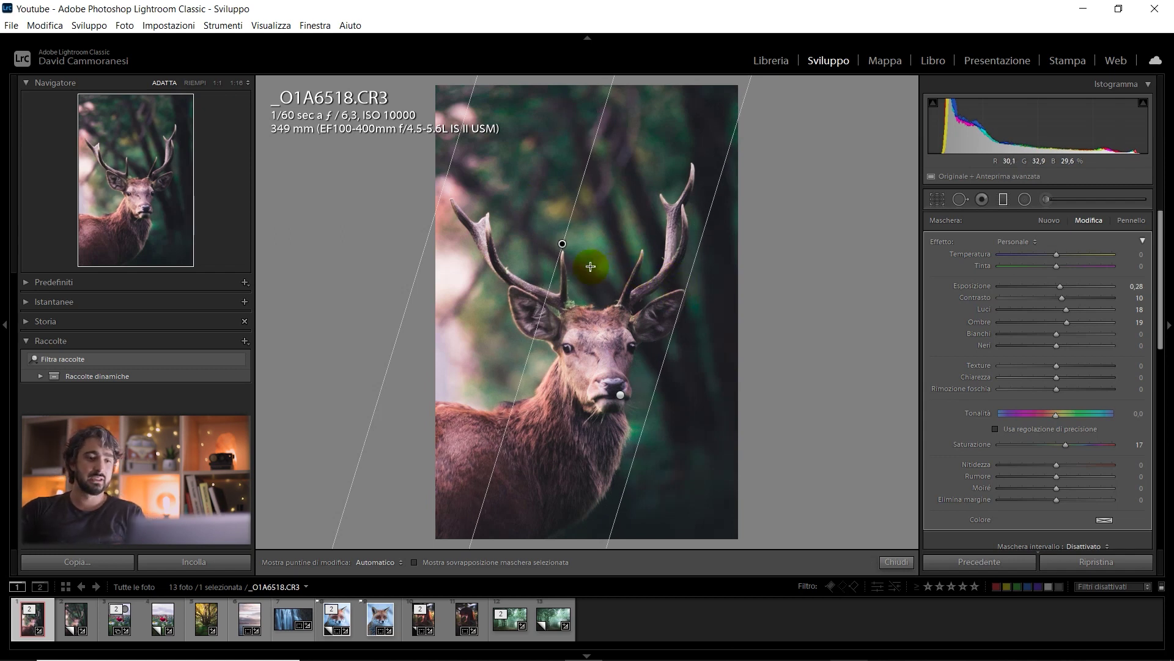
click(909, 564)
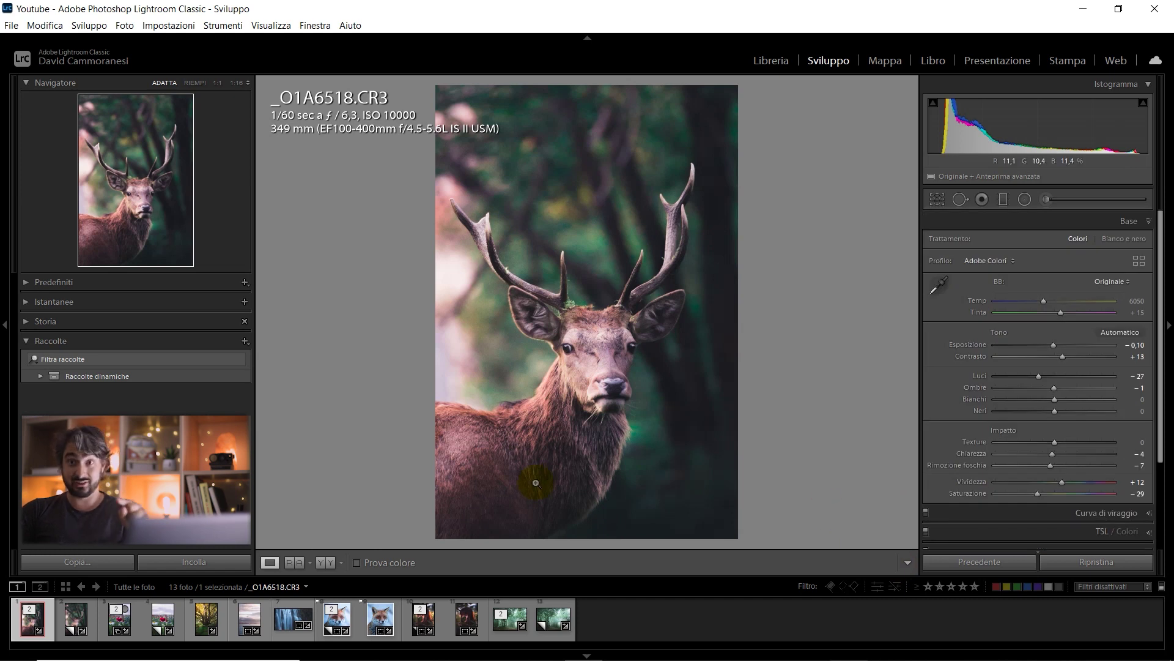
View the virtual copy _O1A6518.CR3 Copia 1, return to the original, and switch to Radial Filter.
click(69, 622)
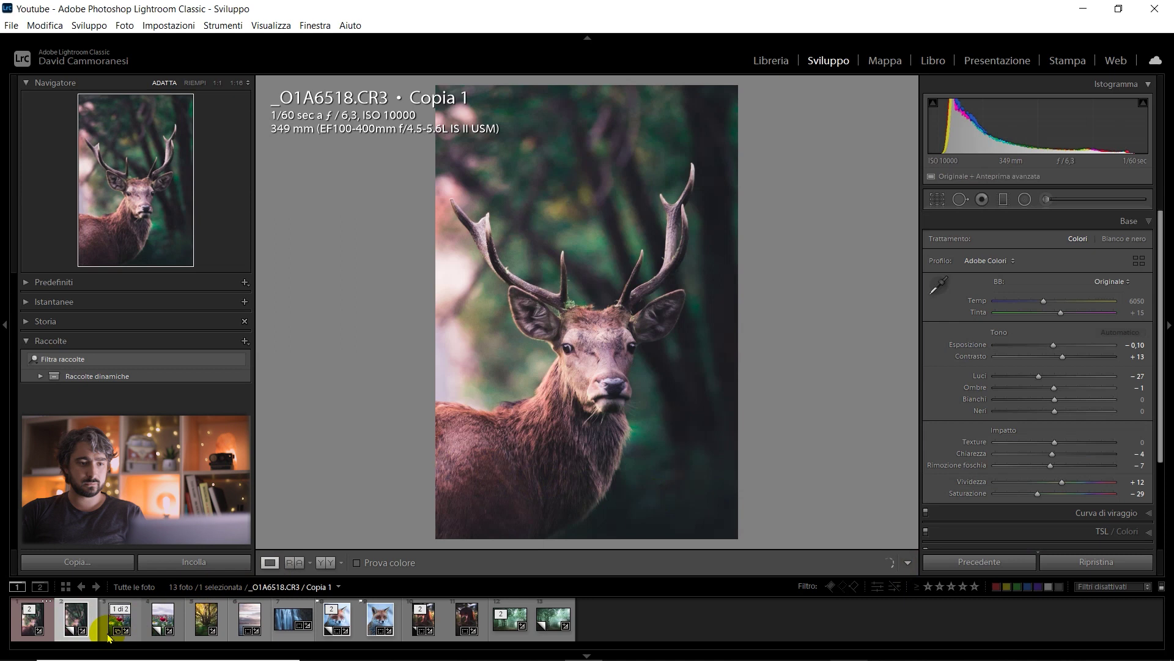
click(24, 621)
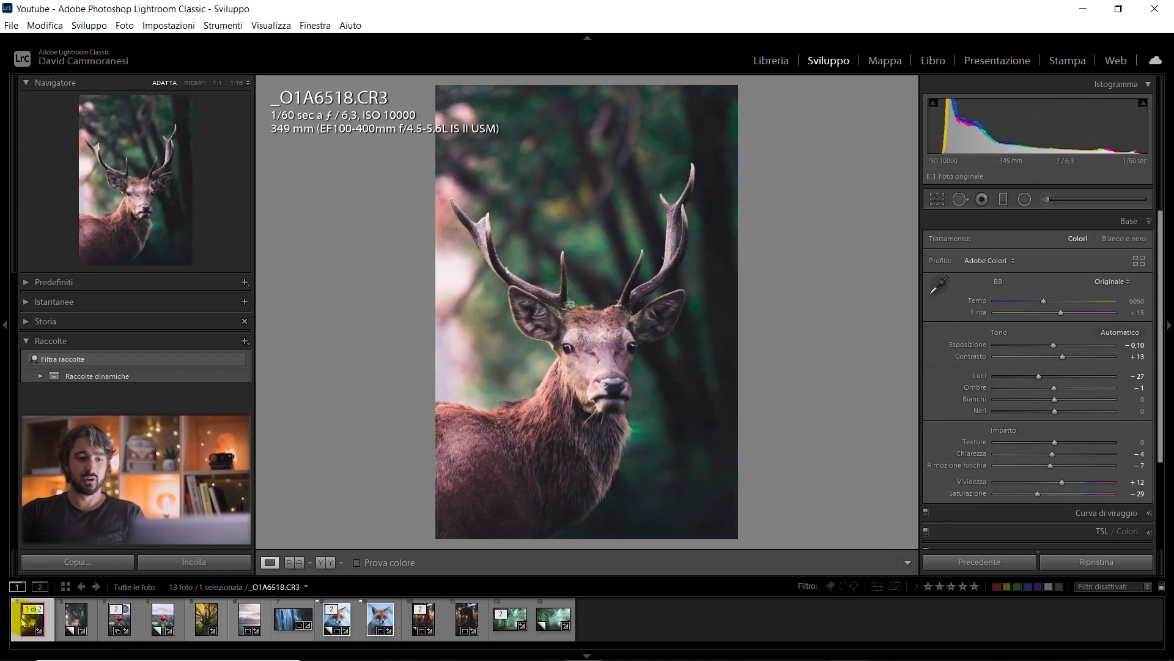
key(shift+m)
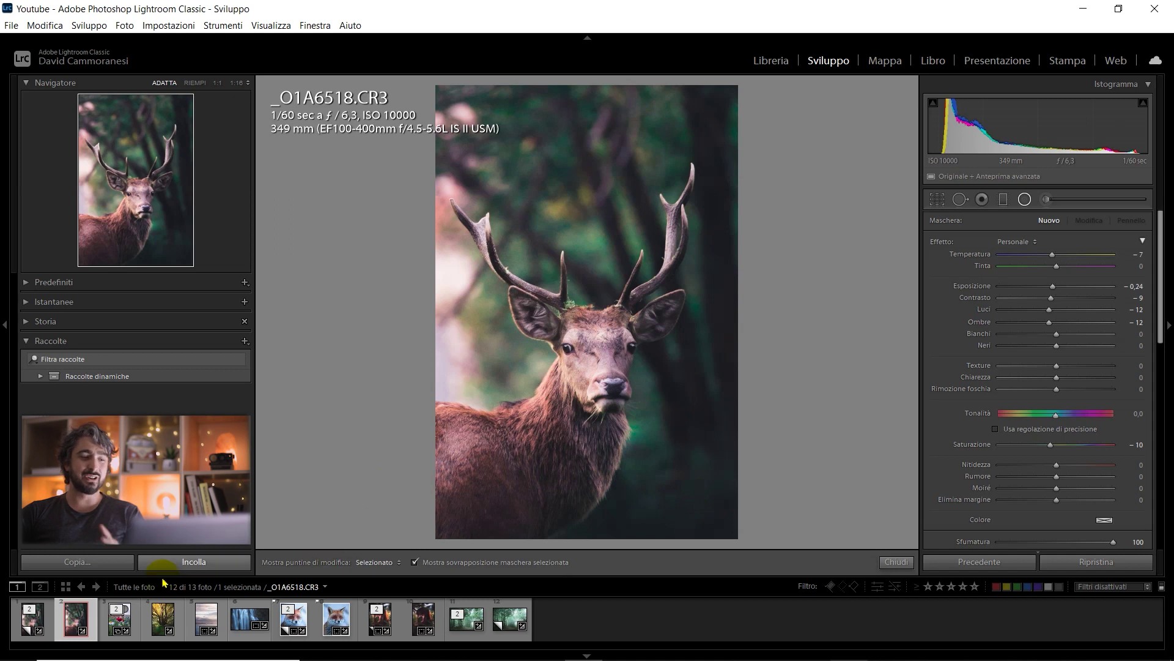
Open the poppy field photo _O1A7598.CR3 and compare its before and after versions.
click(121, 628)
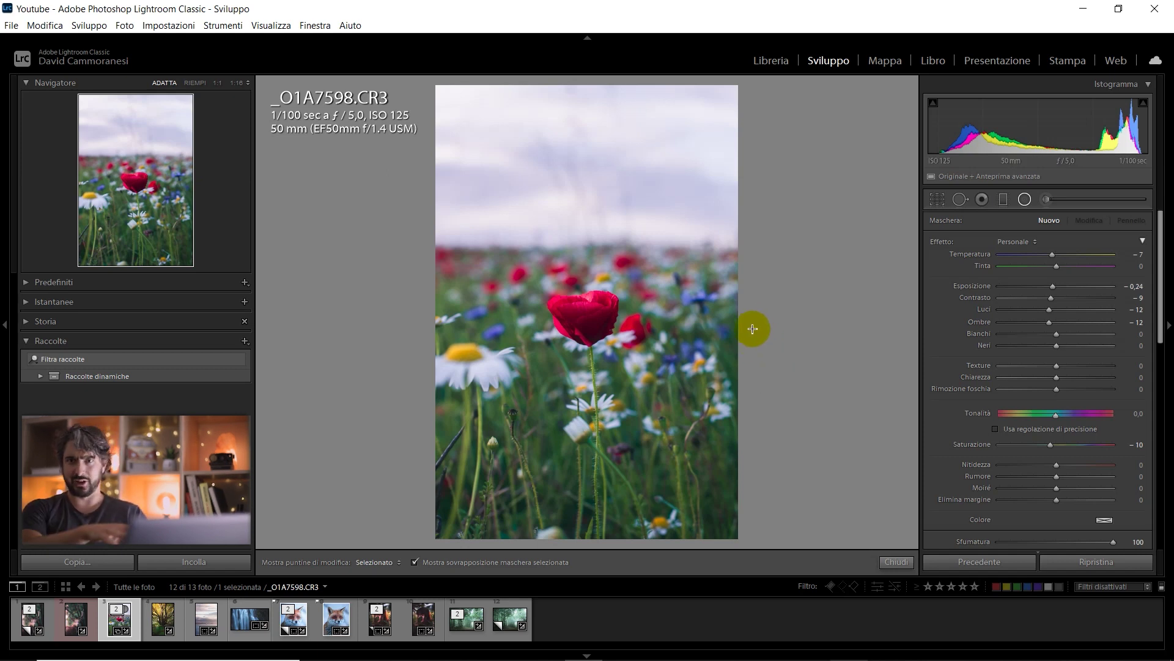
key(backslash)
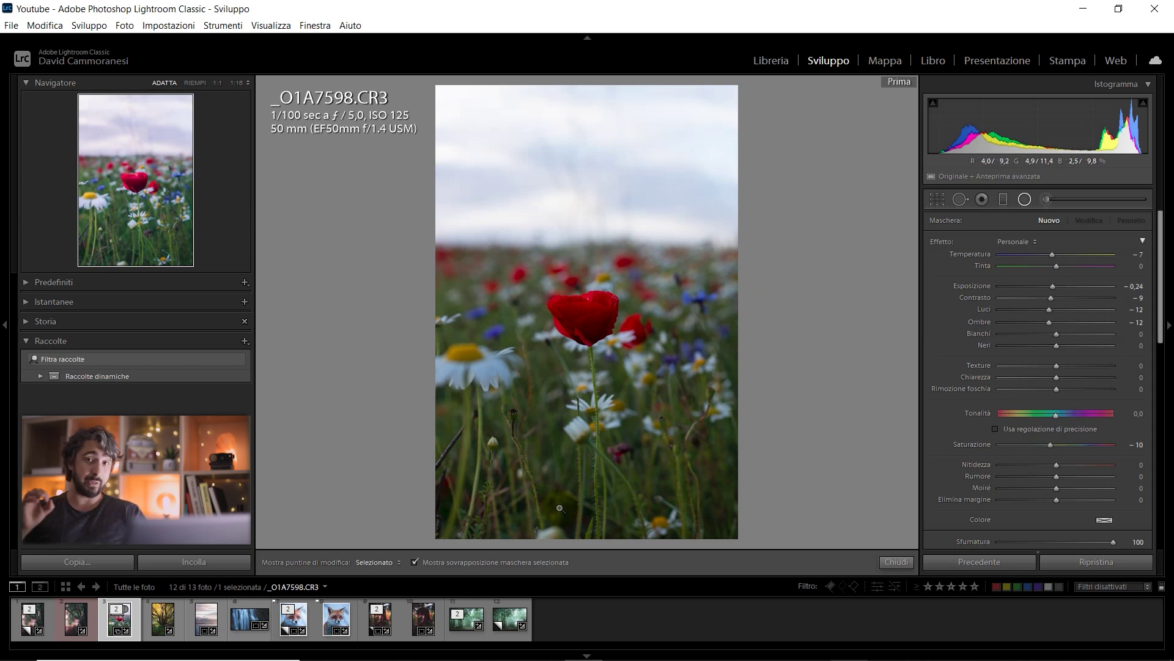
key(backslash)
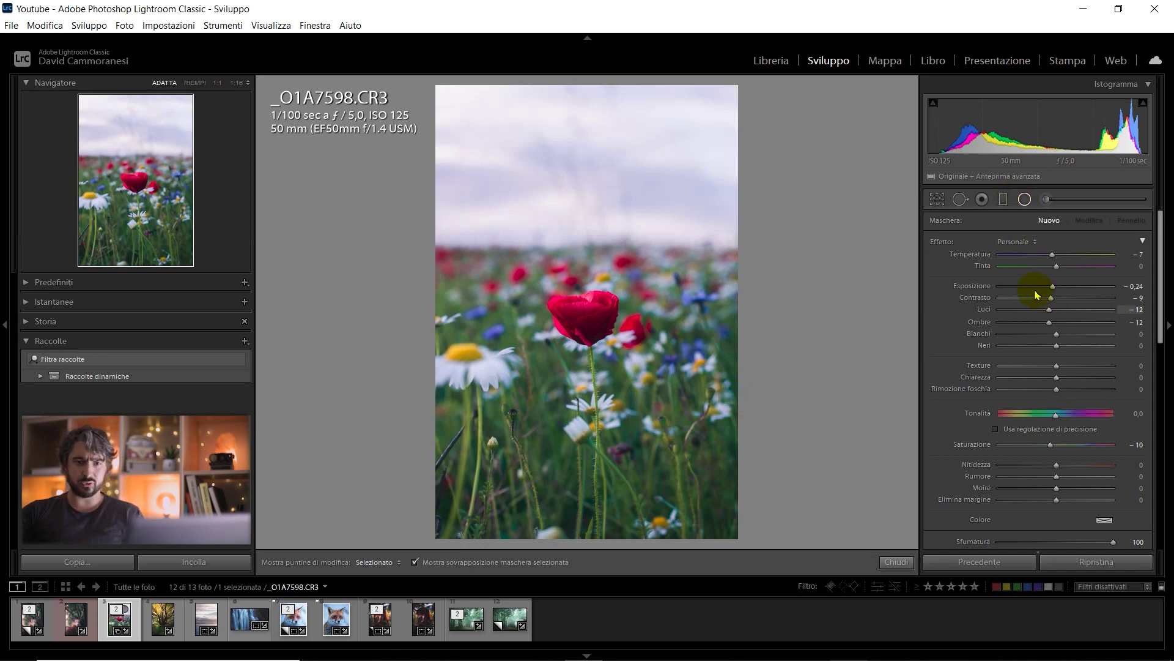
key(alt)
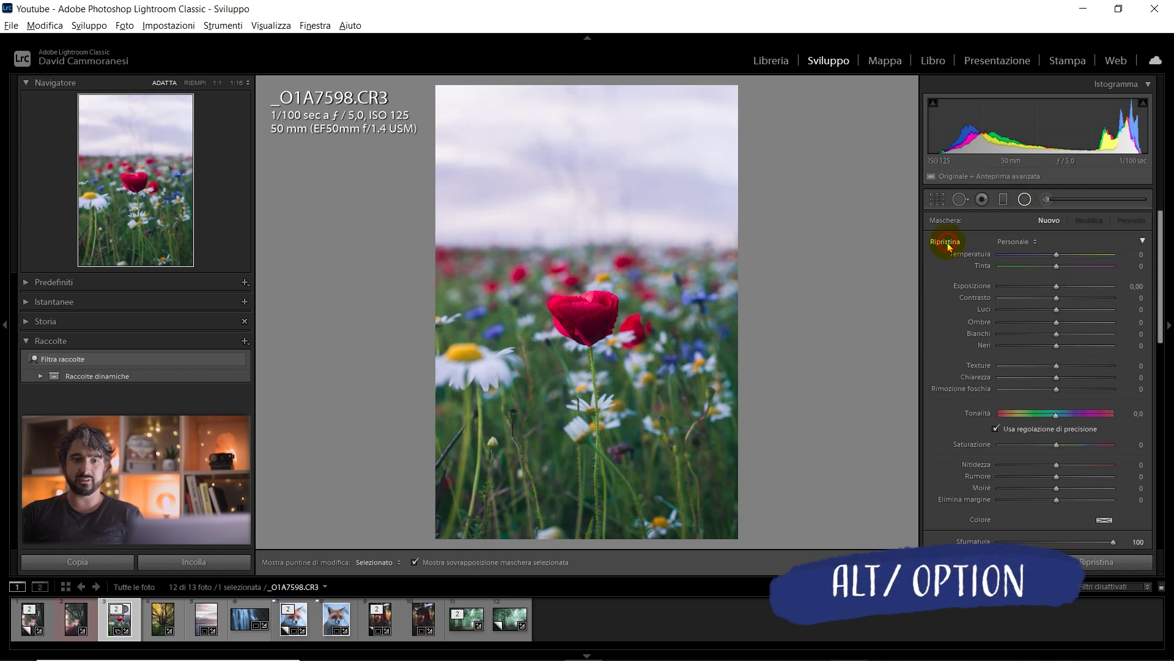
Set a radial filter to exposure −0.45 with lowered contrast, shadows and saturation, drawn around the poppy.
drag(1056, 288, 1049, 287)
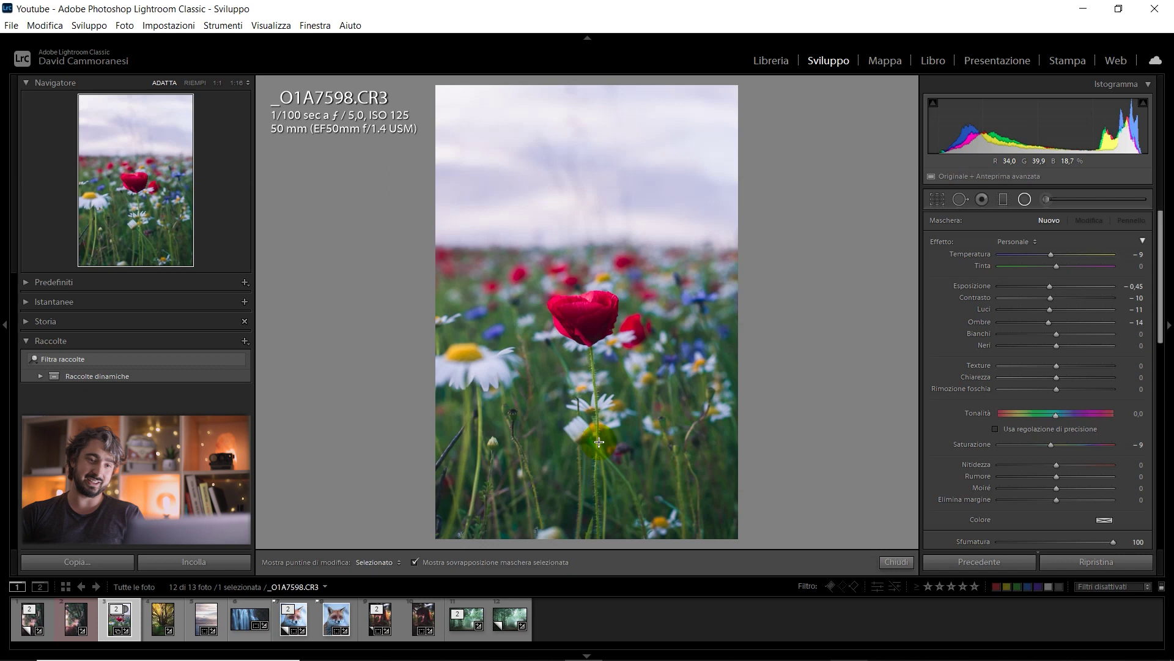
mouse_move(553, 257)
mouse_down()
mouse_move(809, 595)
mouse_move(856, 623)
mouse_up()
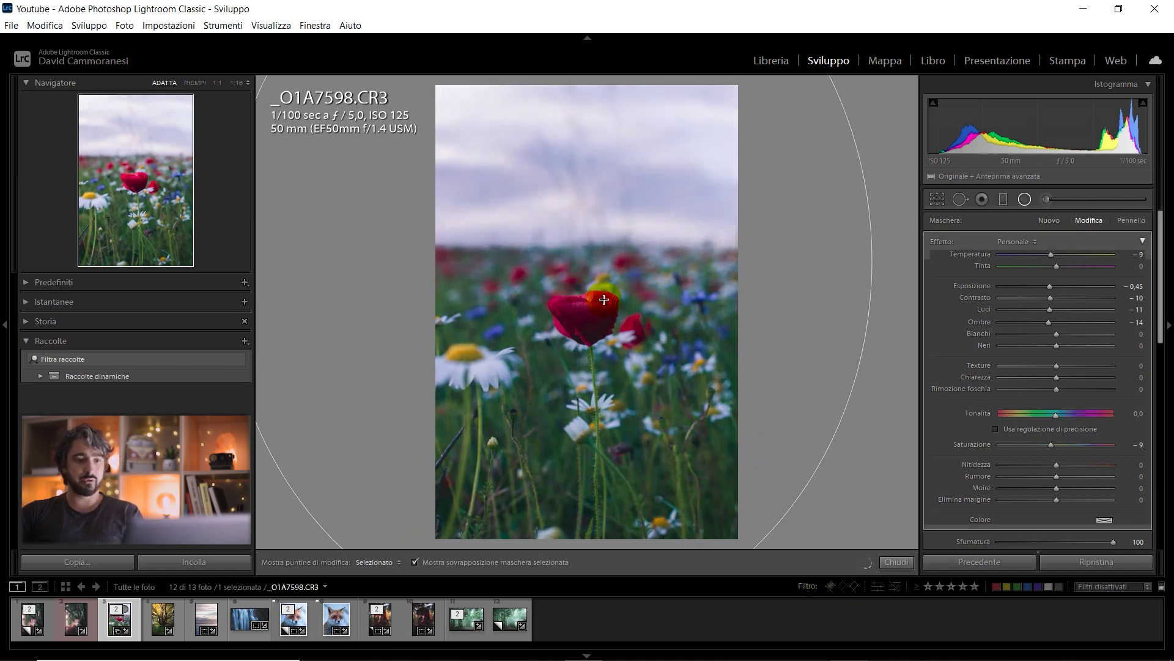
Hide the red mask overlay and uncheck Inverti on the poppy's radial filter.
scroll(1062, 343, down, 3)
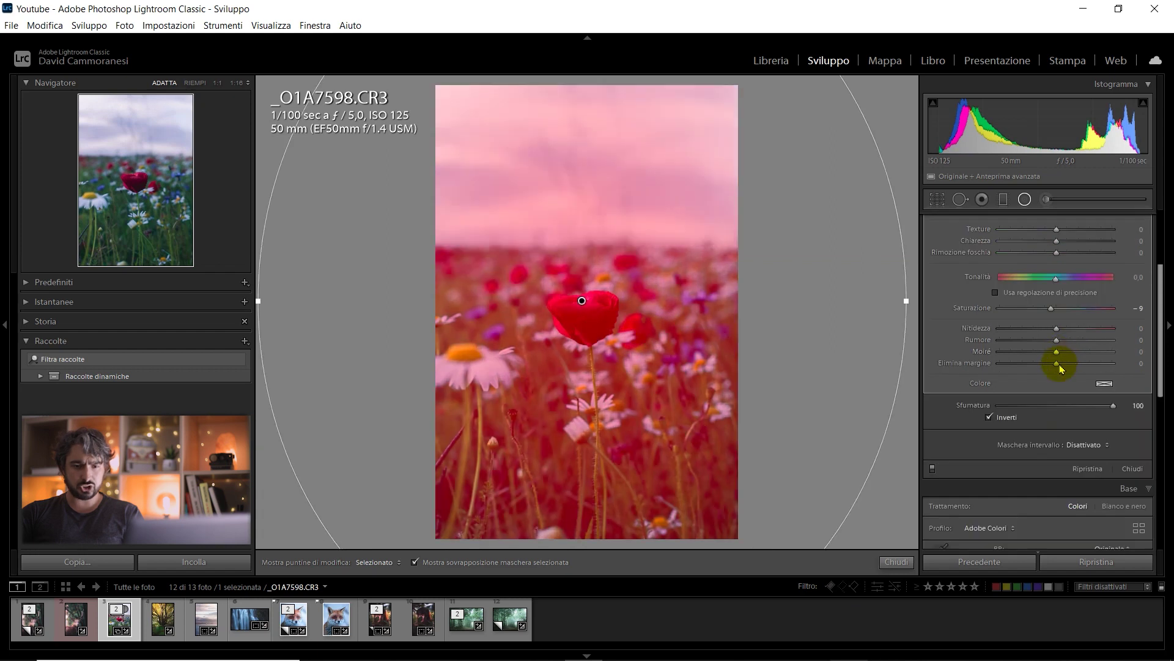
scroll(1078, 419, up, 2)
scroll(1061, 334, down, 2)
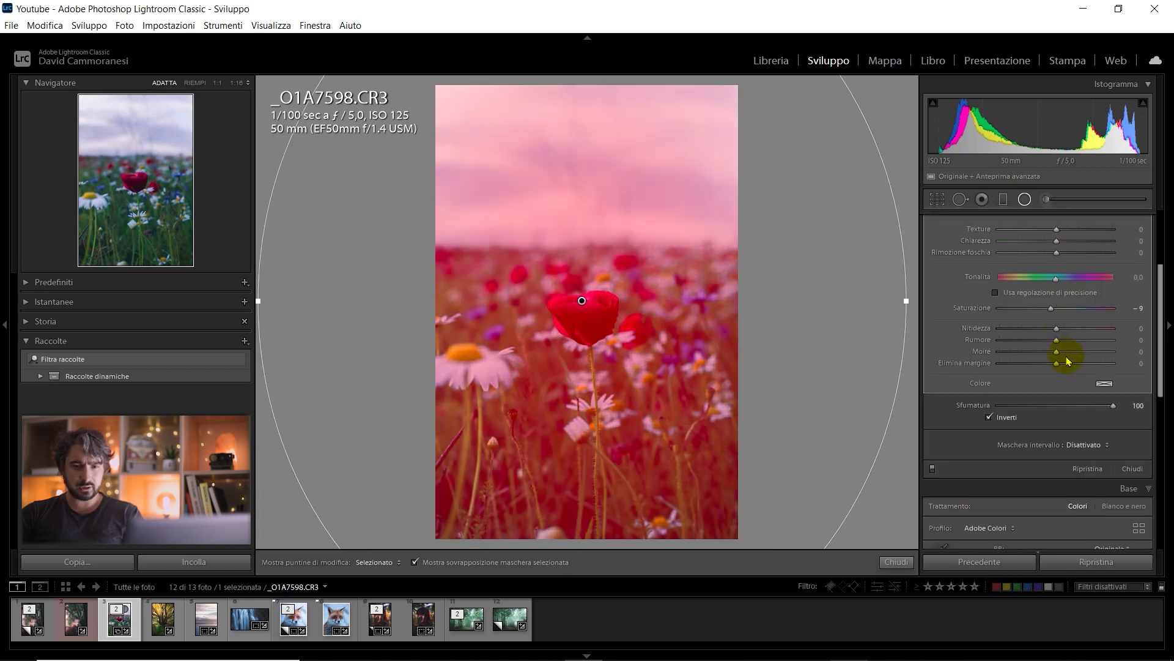
scroll(1067, 389, down, 2)
scroll(1004, 302, up, 2)
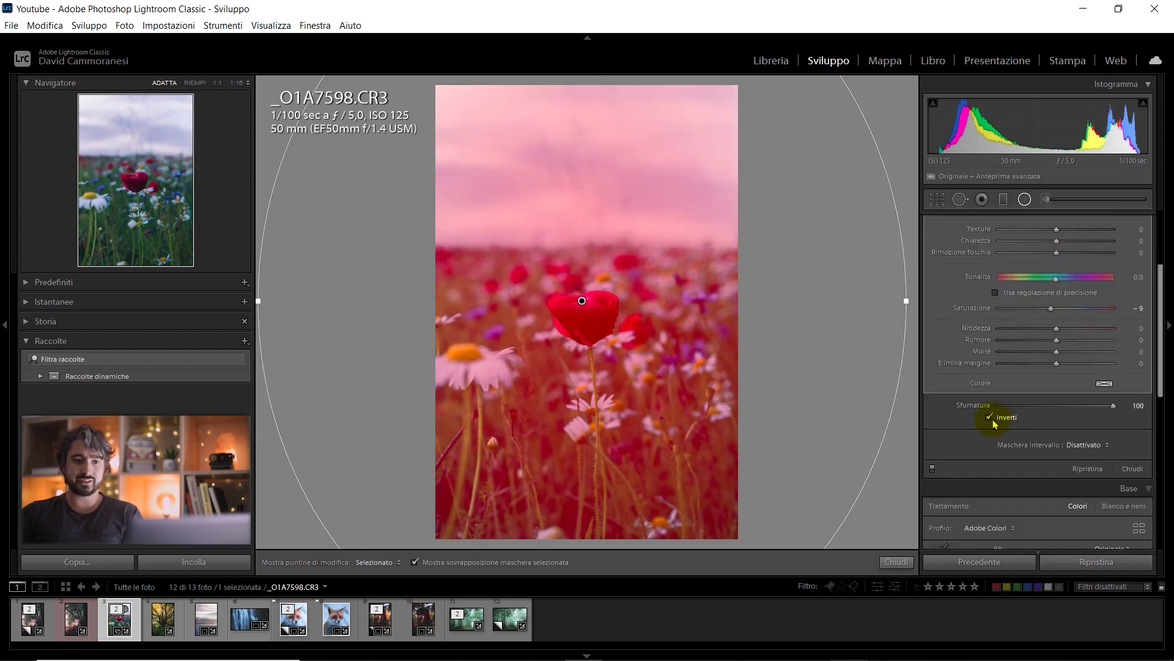
click(416, 567)
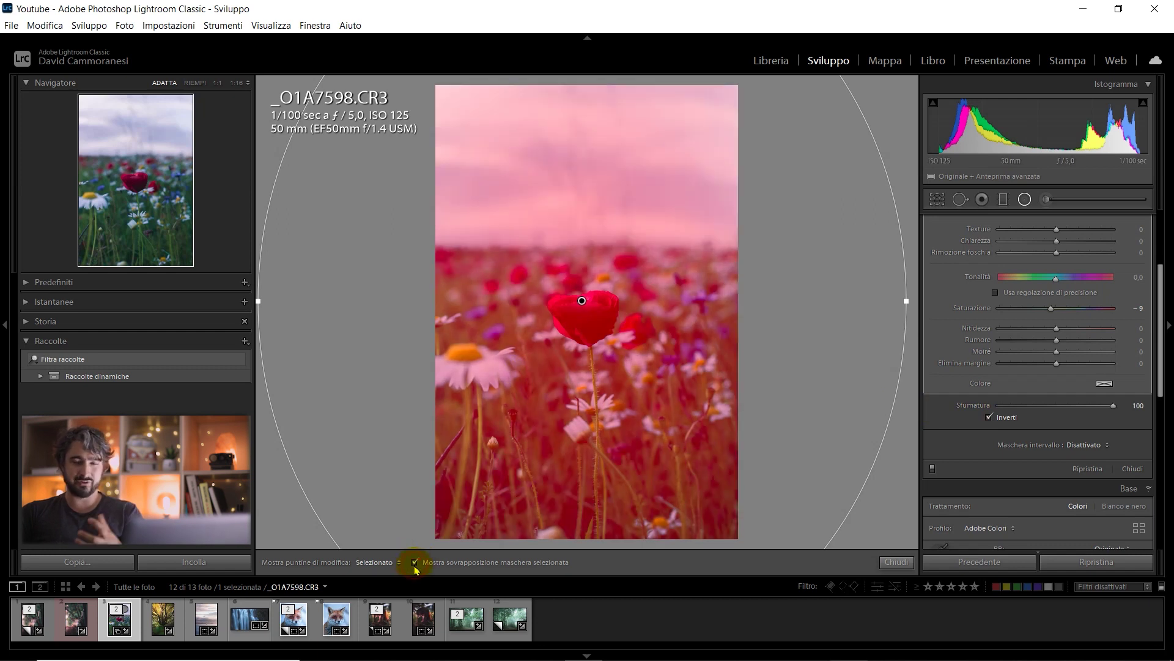
click(415, 563)
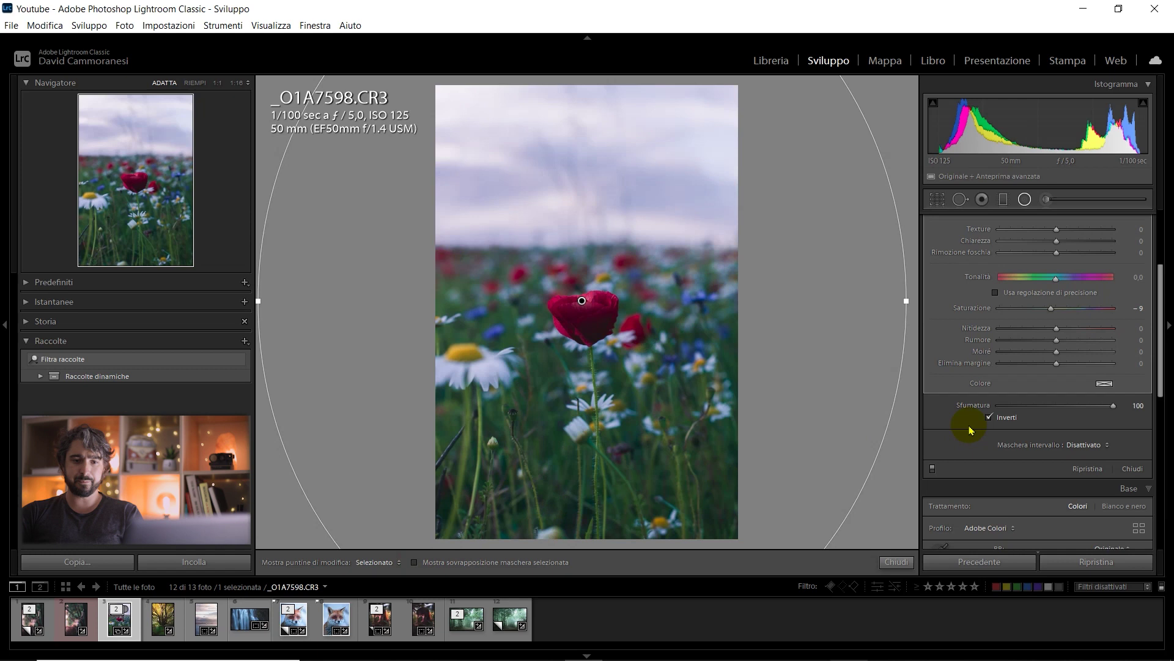
click(990, 417)
Move and enlarge the radial ellipse so its edge arcs across the poppy's right side, viewed at 1:16.
drag(582, 300, 572, 263)
drag(615, 321, 629, 173)
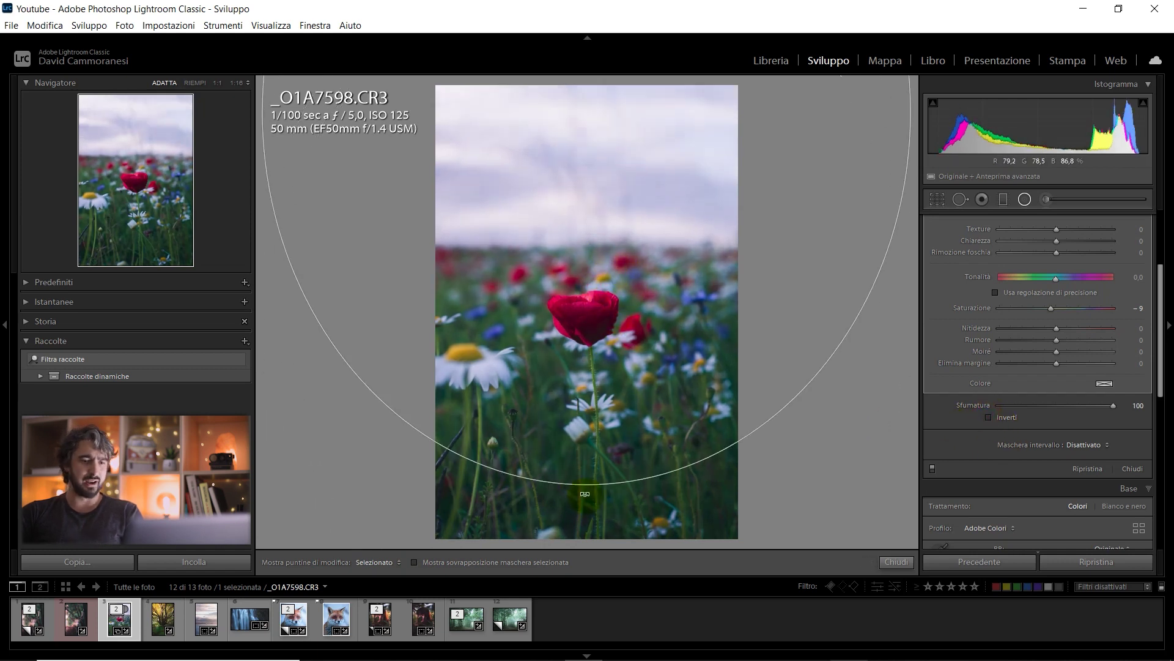
drag(865, 367, 682, 164)
drag(621, 311, 556, 271)
mouse_move(774, 289)
mouse_down()
mouse_move(769, 388)
mouse_move(794, 367)
mouse_up()
drag(650, 307, 678, 321)
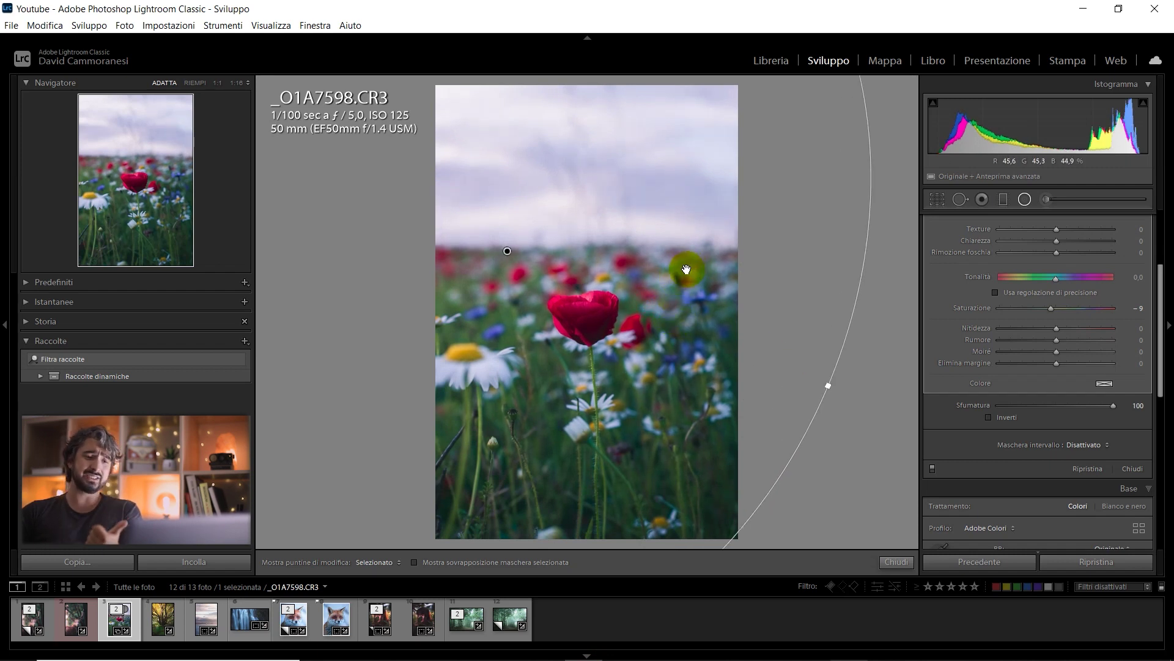
drag(869, 308, 870, 334)
drag(507, 251, 523, 273)
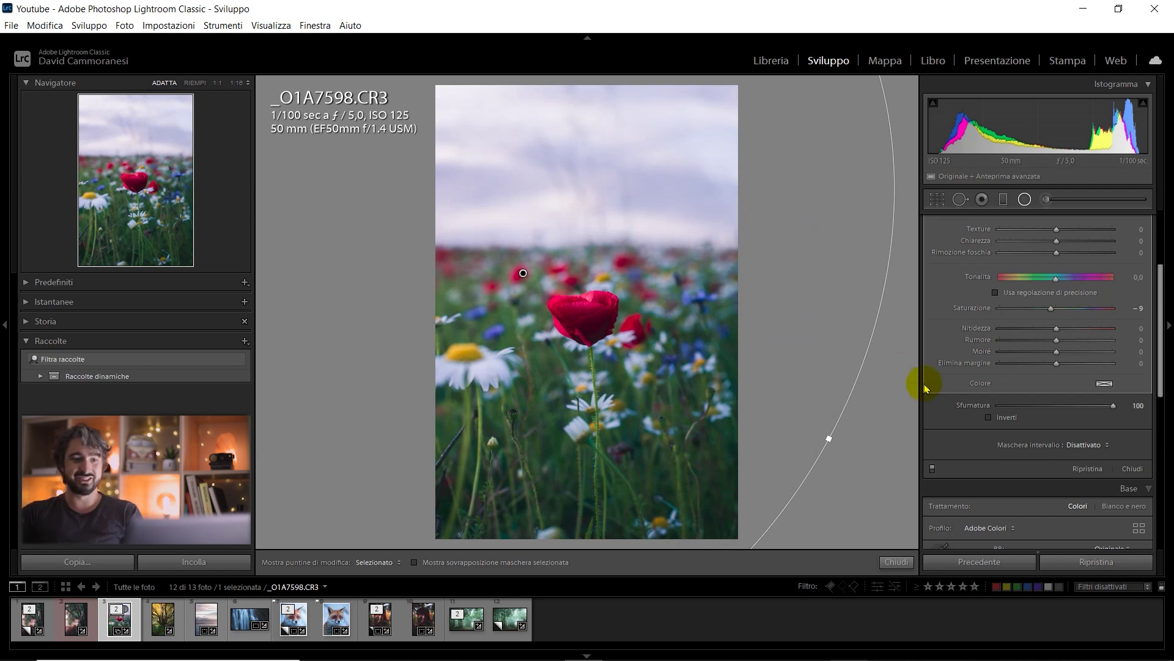
drag(621, 339, 611, 314)
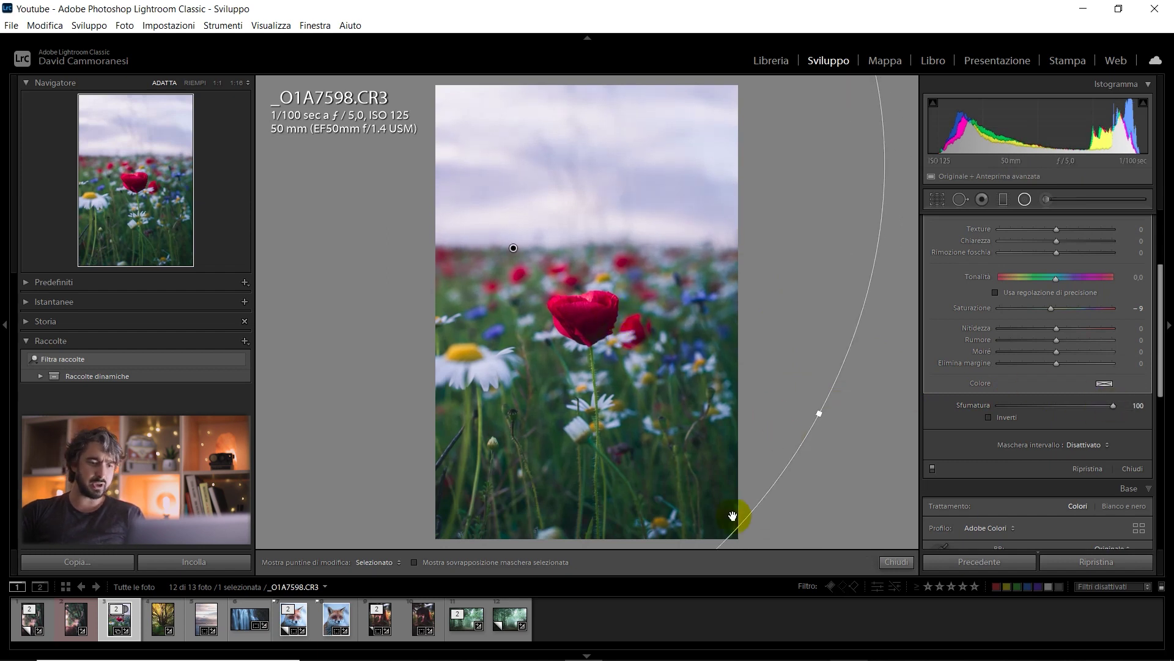
click(237, 83)
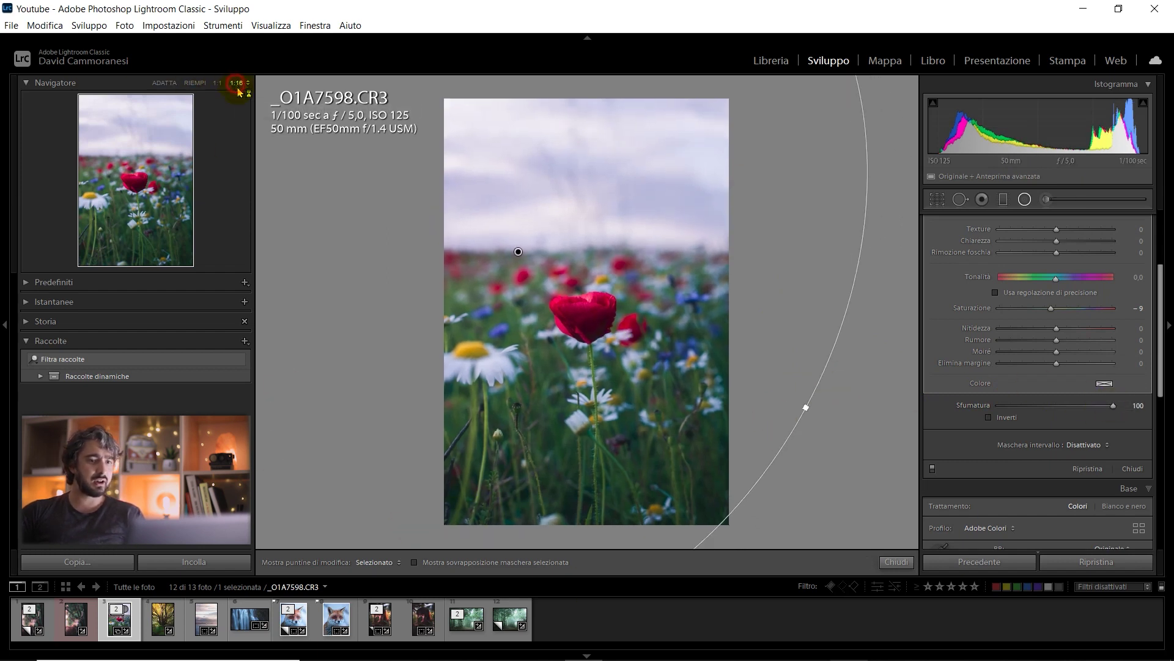
Stretch, tilt and narrow the radial ellipse around the poppy, reducing its feathering.
mouse_move(484, 424)
mouse_down()
mouse_move(471, 458)
mouse_move(706, 393)
mouse_up()
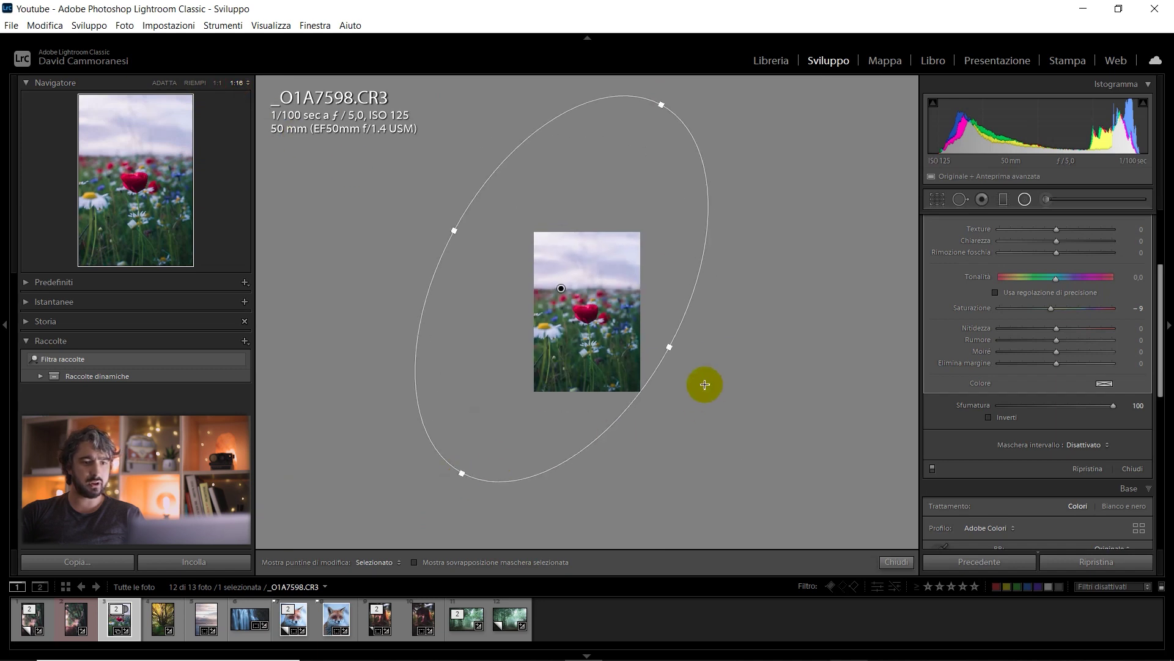
drag(676, 348, 695, 367)
drag(641, 322, 616, 315)
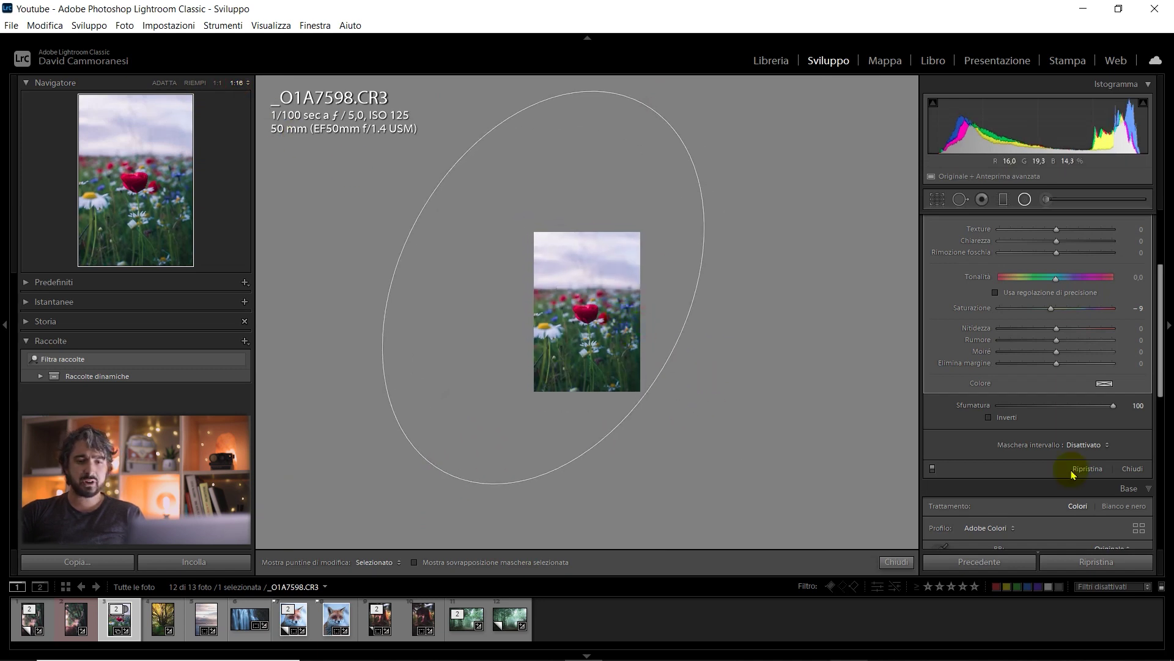
drag(1113, 405, 979, 414)
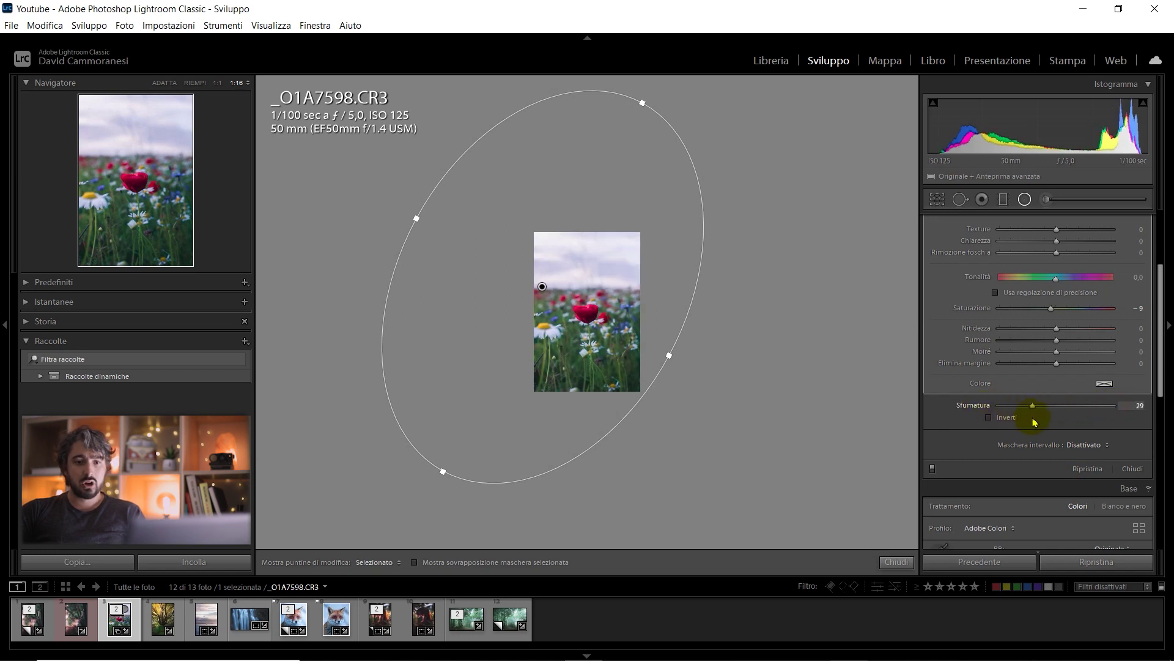
drag(1027, 421, 1025, 421)
drag(669, 355, 638, 338)
Check the filter edge at Fill zoom and set Sfumatura (feather) to 38, back at Fit.
click(200, 83)
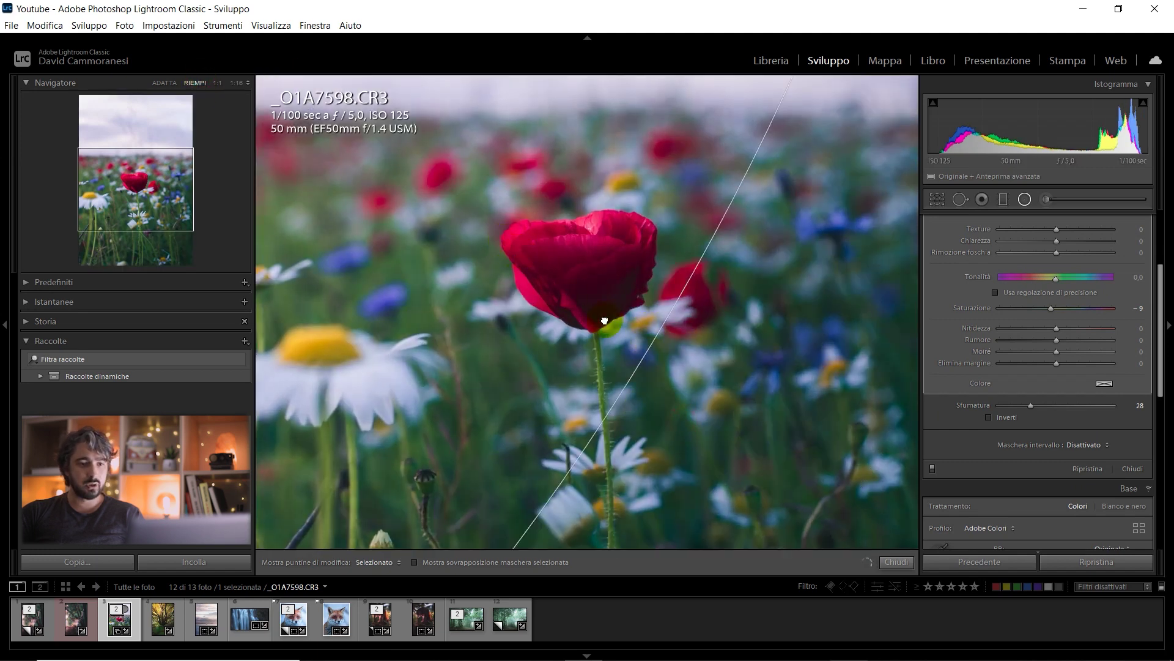
drag(1028, 405, 938, 407)
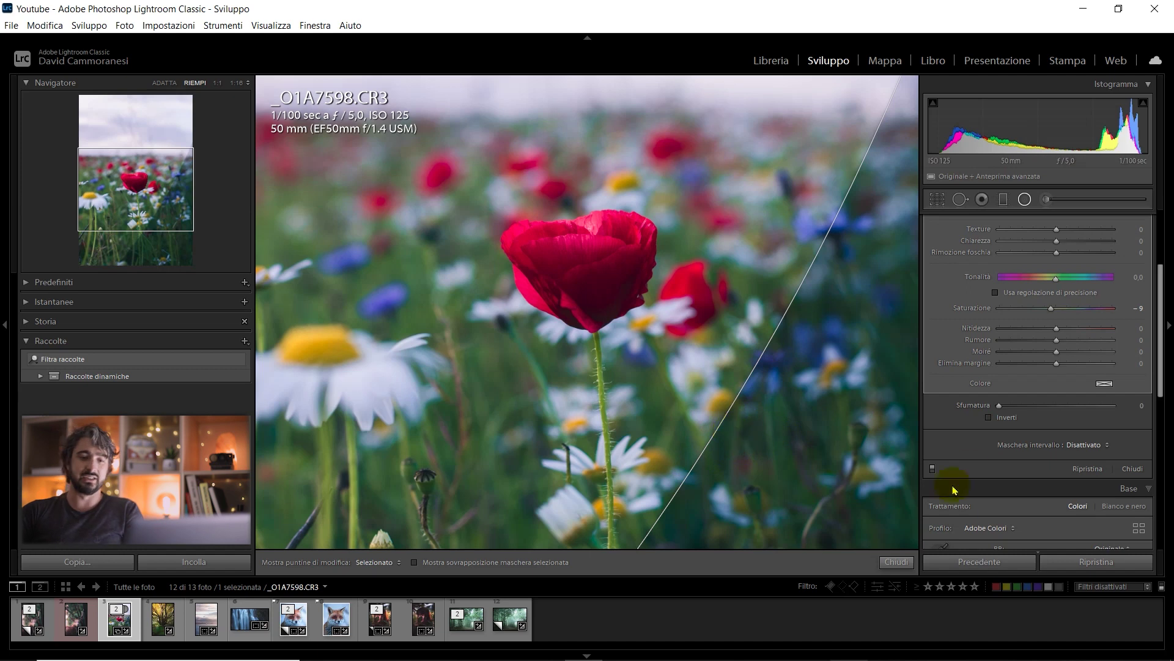
drag(1033, 412, 1043, 412)
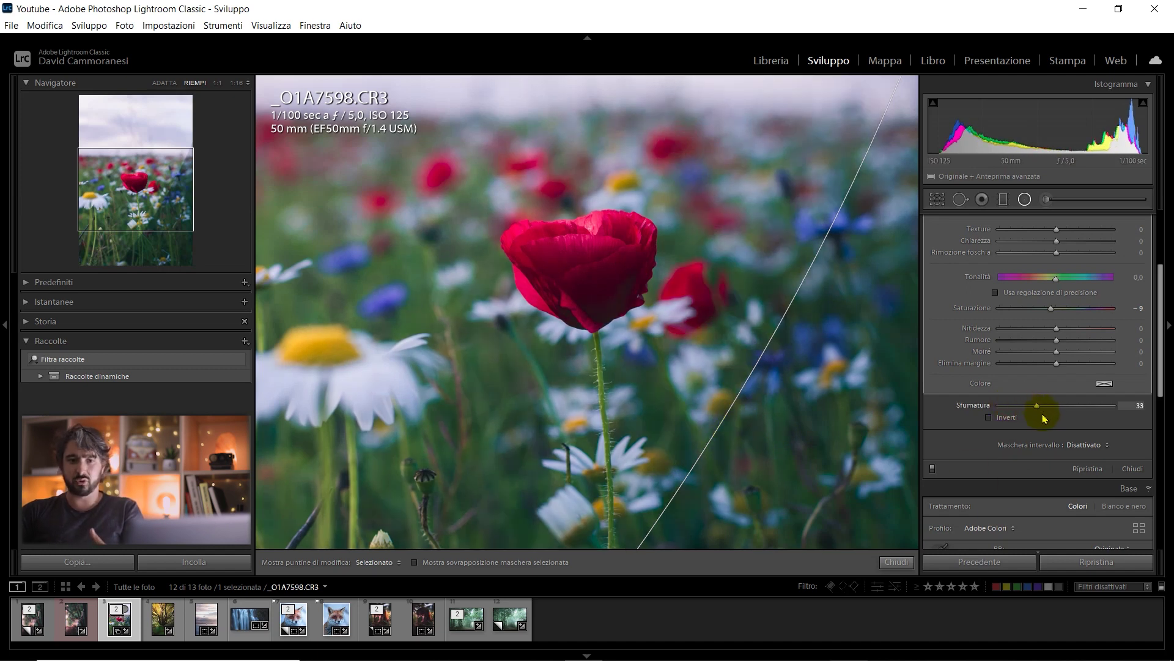
drag(1044, 418, 1045, 416)
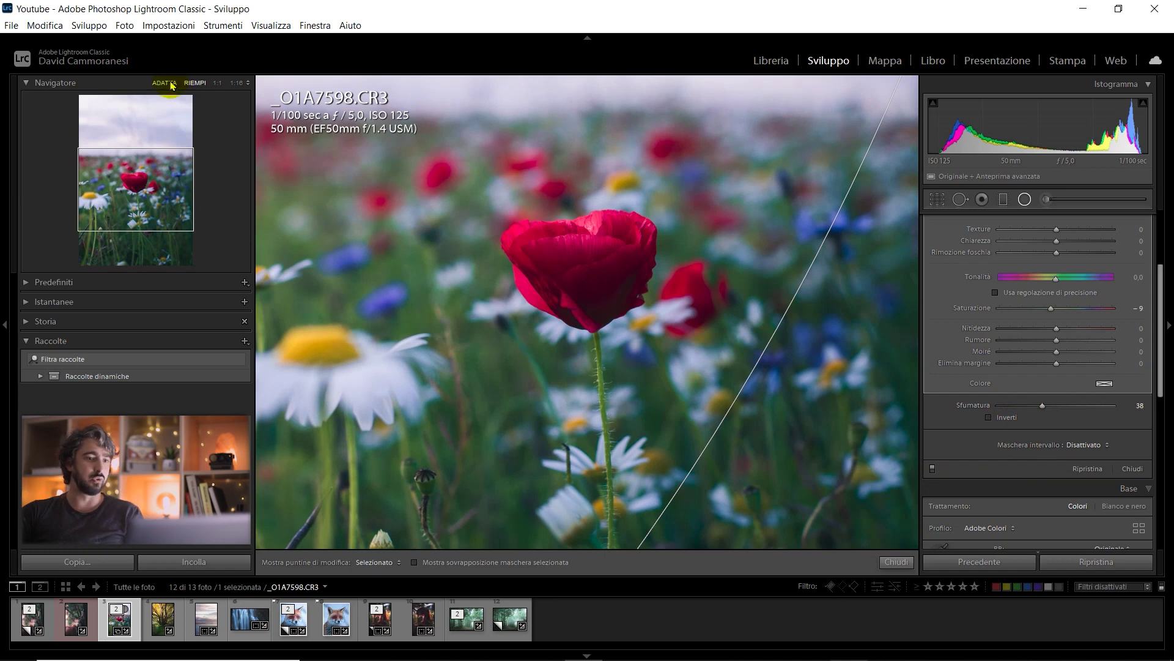
click(172, 85)
Enlarge, rotate and shift the radial filter so its pin sits in the sky.
drag(485, 209, 625, 194)
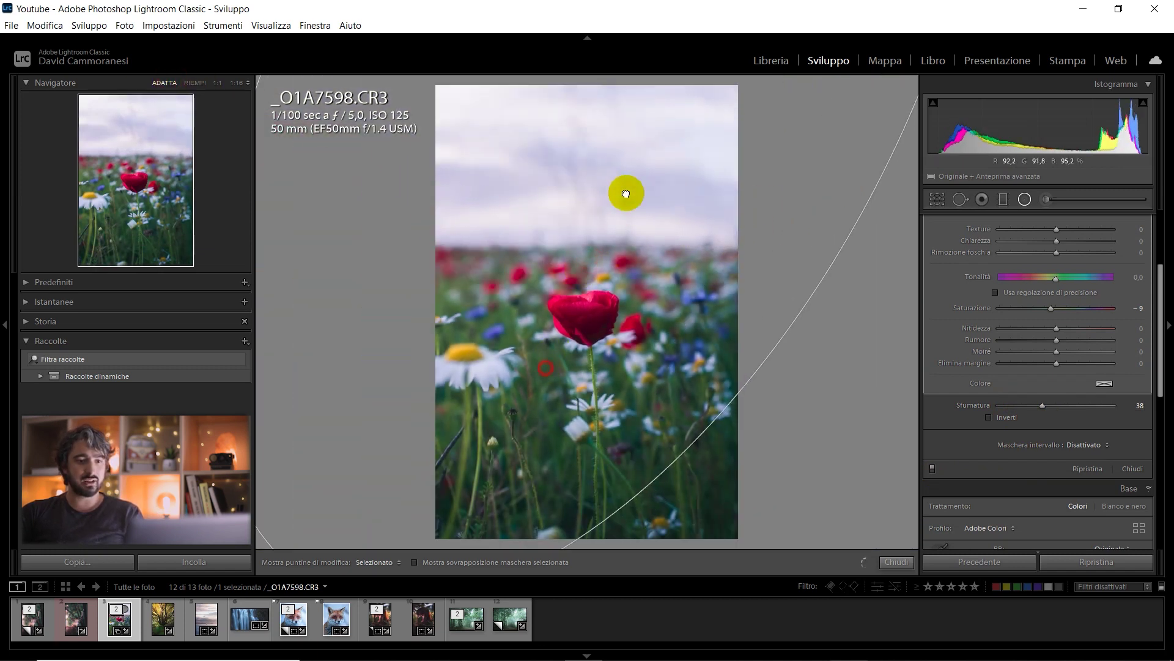
drag(626, 194, 414, 369)
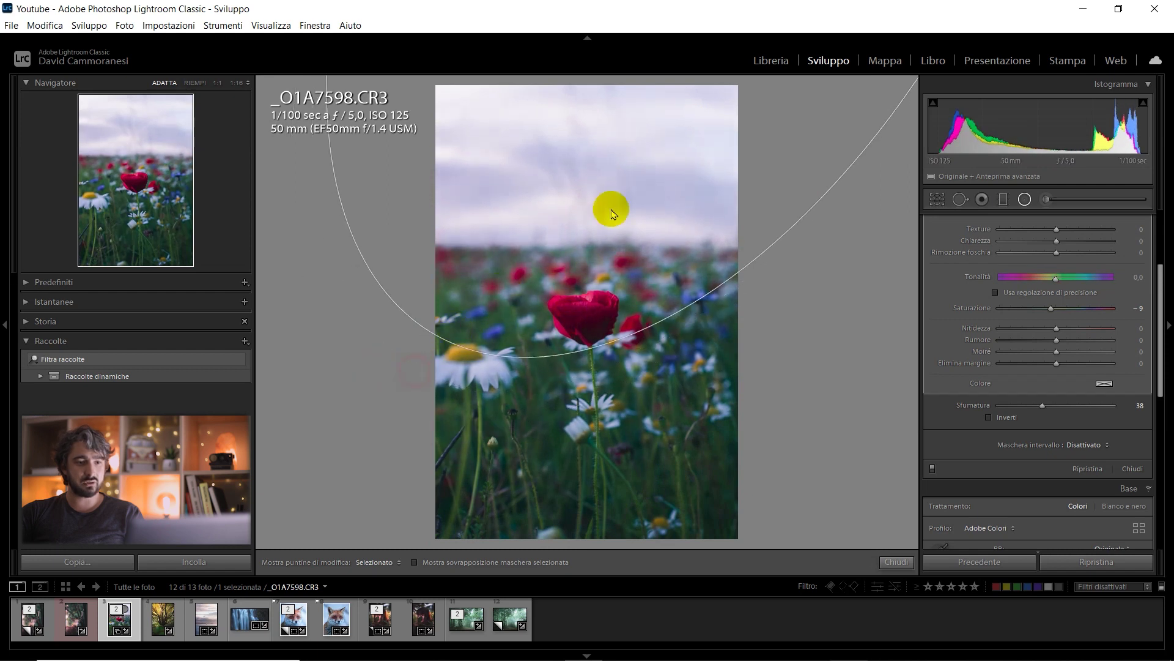
drag(613, 214, 807, 254)
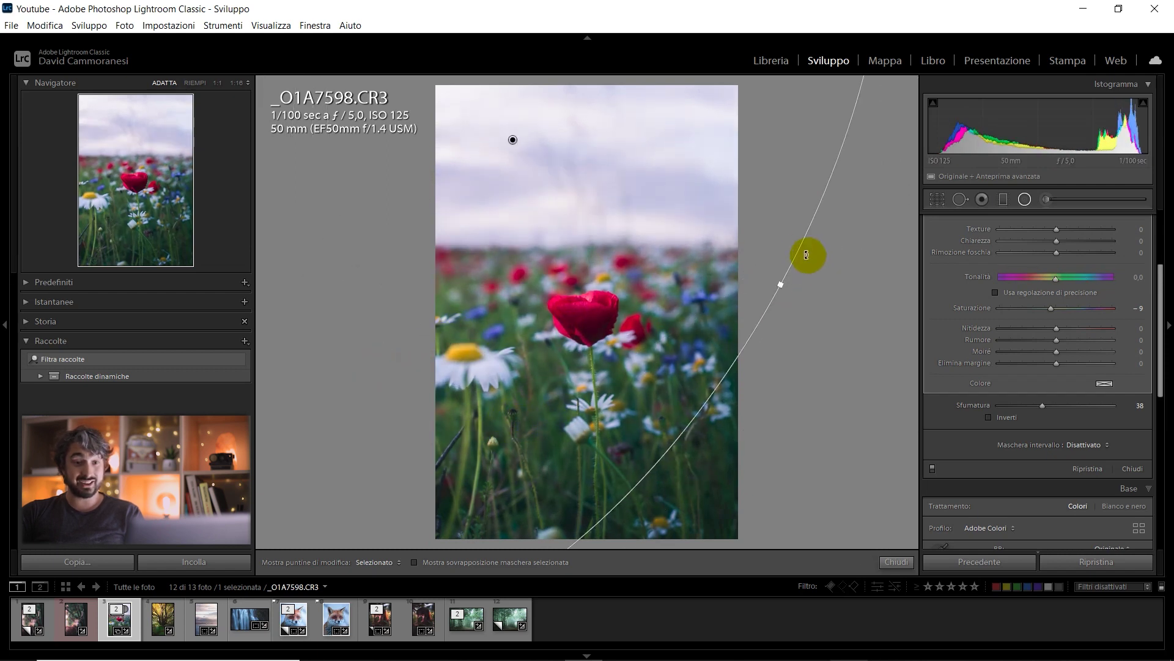
drag(806, 254, 703, 273)
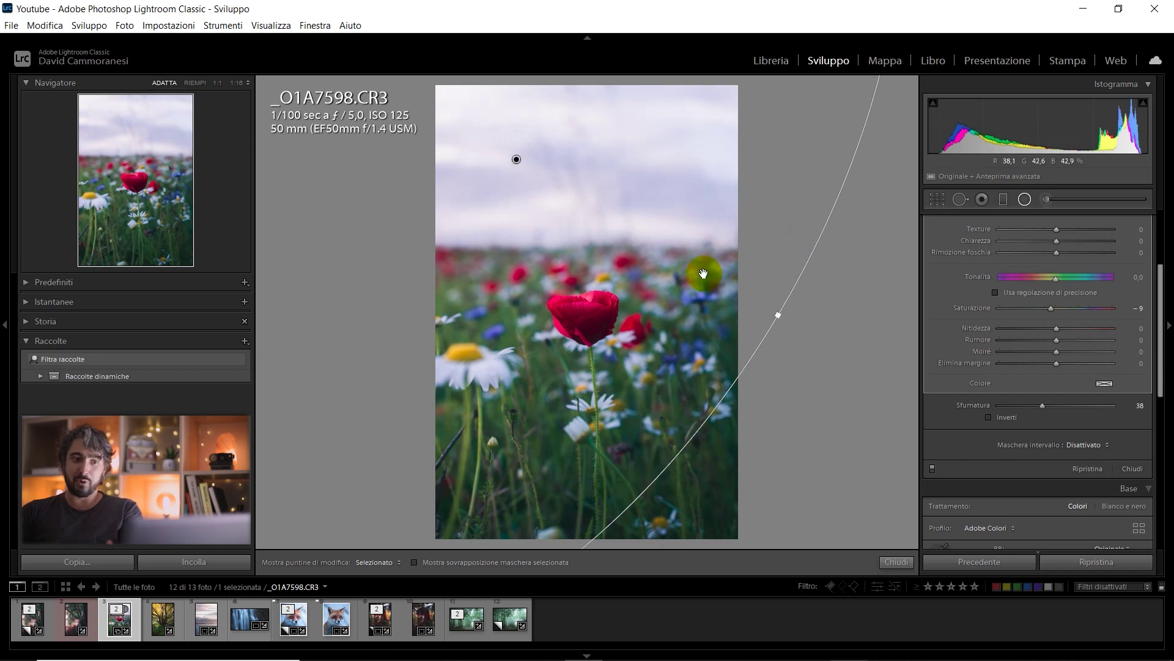
drag(682, 209, 683, 238)
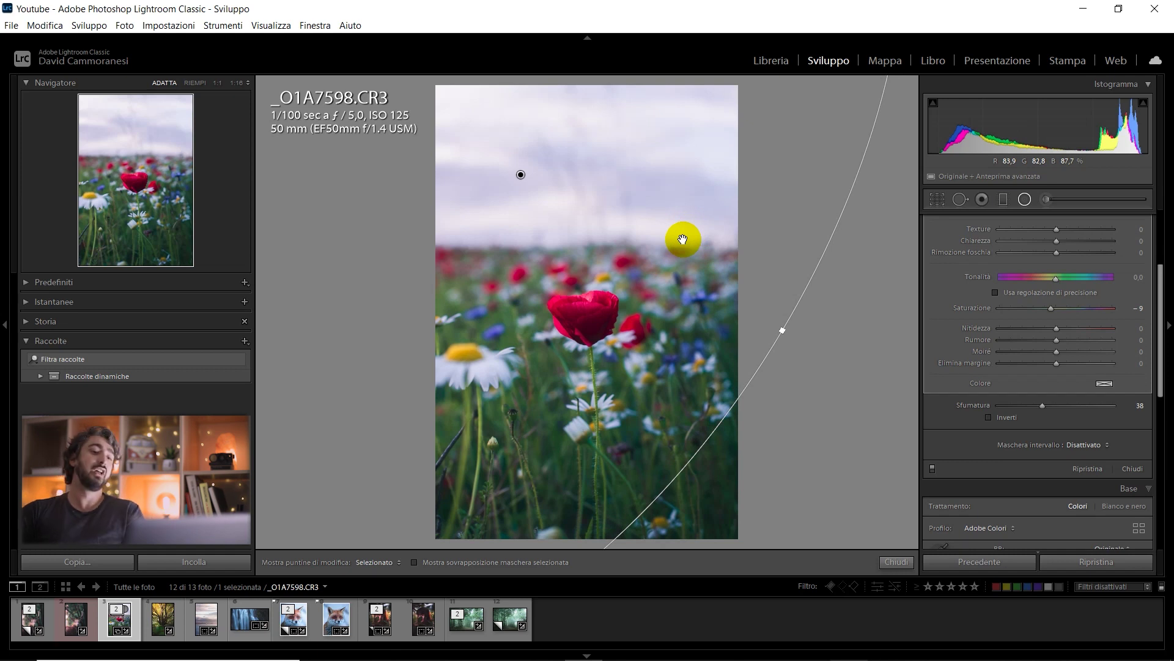
Start a new mask with Nuovo and hold Alt to reveal Ripristina.
scroll(1057, 438, up, 3)
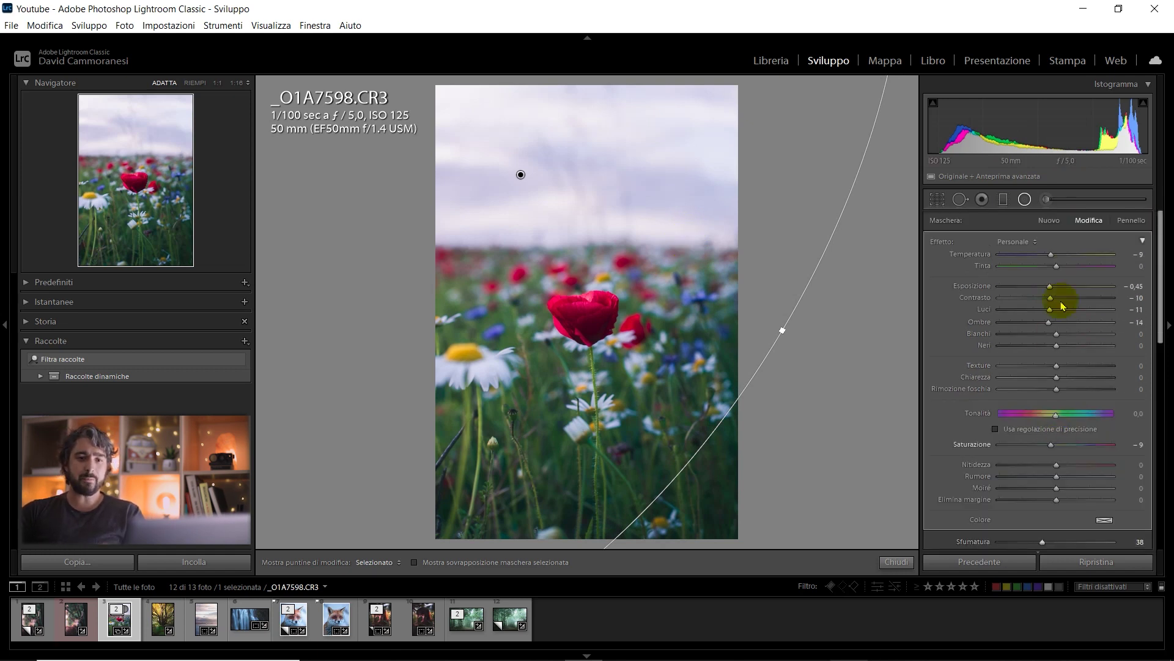
click(1049, 221)
key(alt)
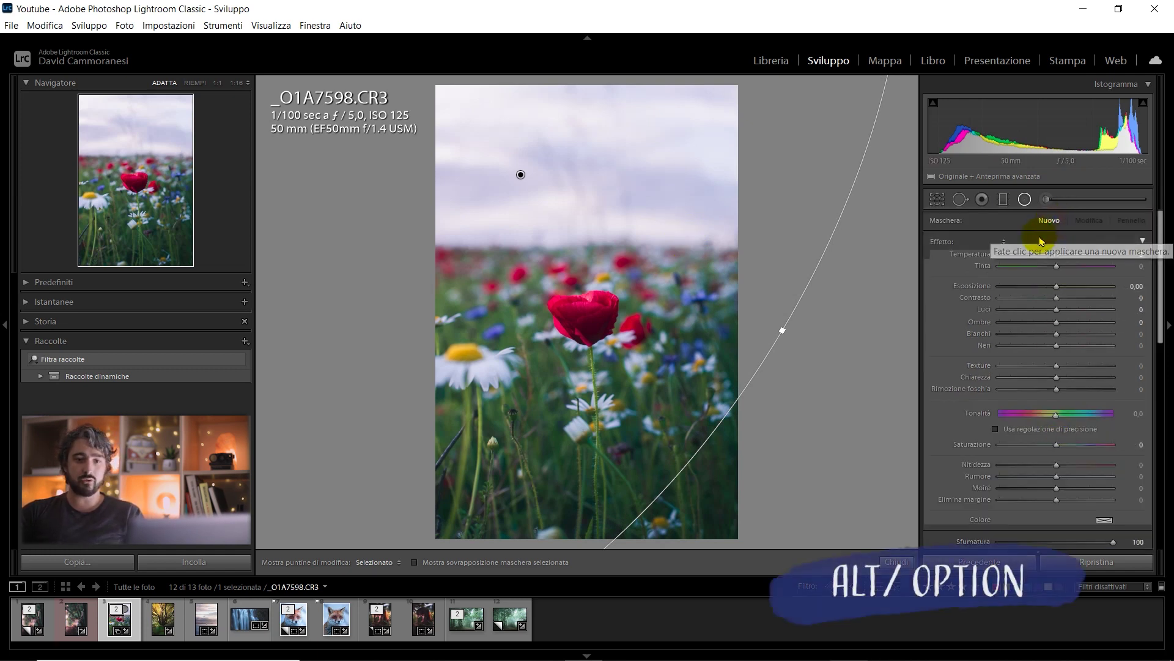
Reset the mask effects, set dehaze to −23, and draw a new radial filter over the sky.
click(946, 242)
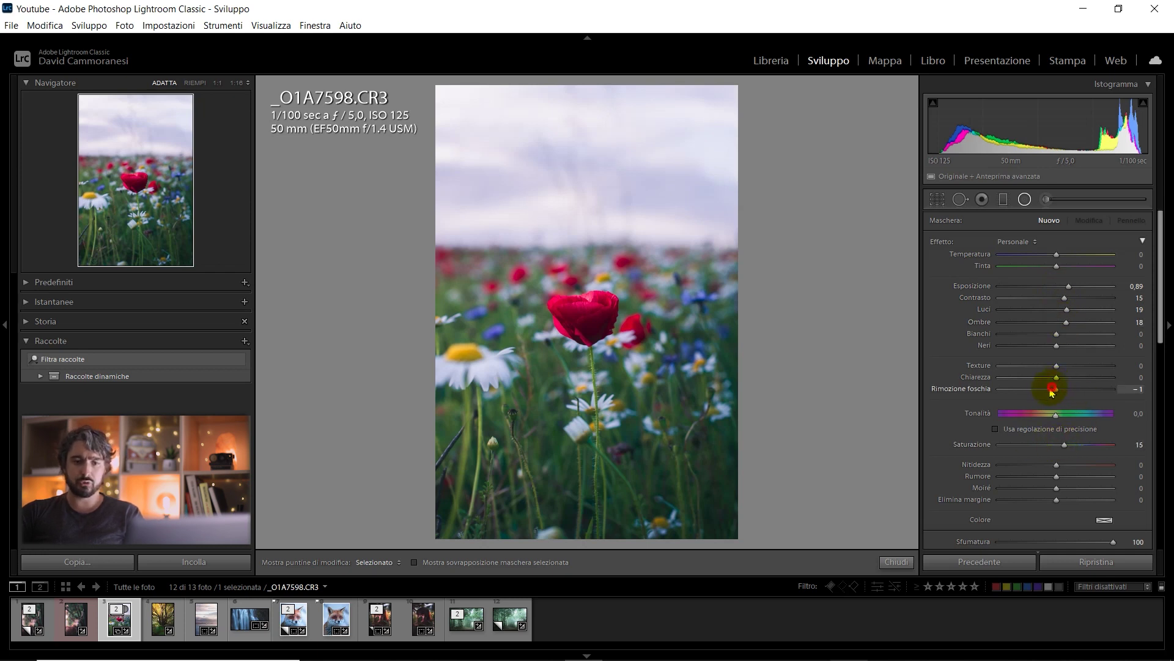
drag(1042, 393, 1039, 393)
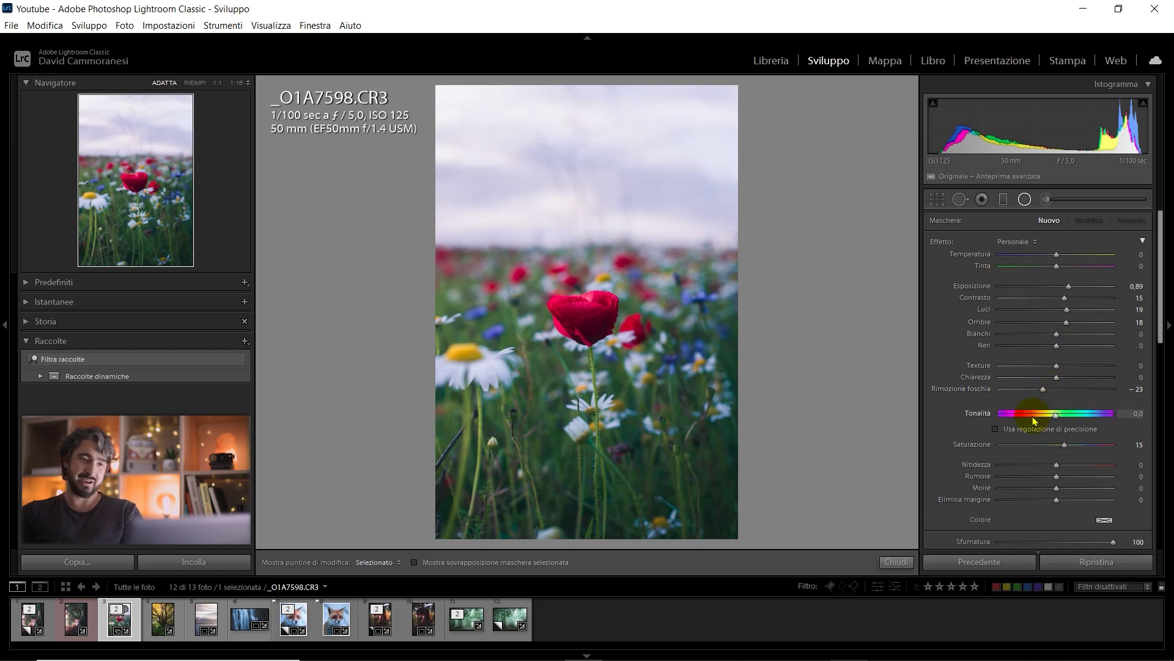
drag(479, 142, 666, 431)
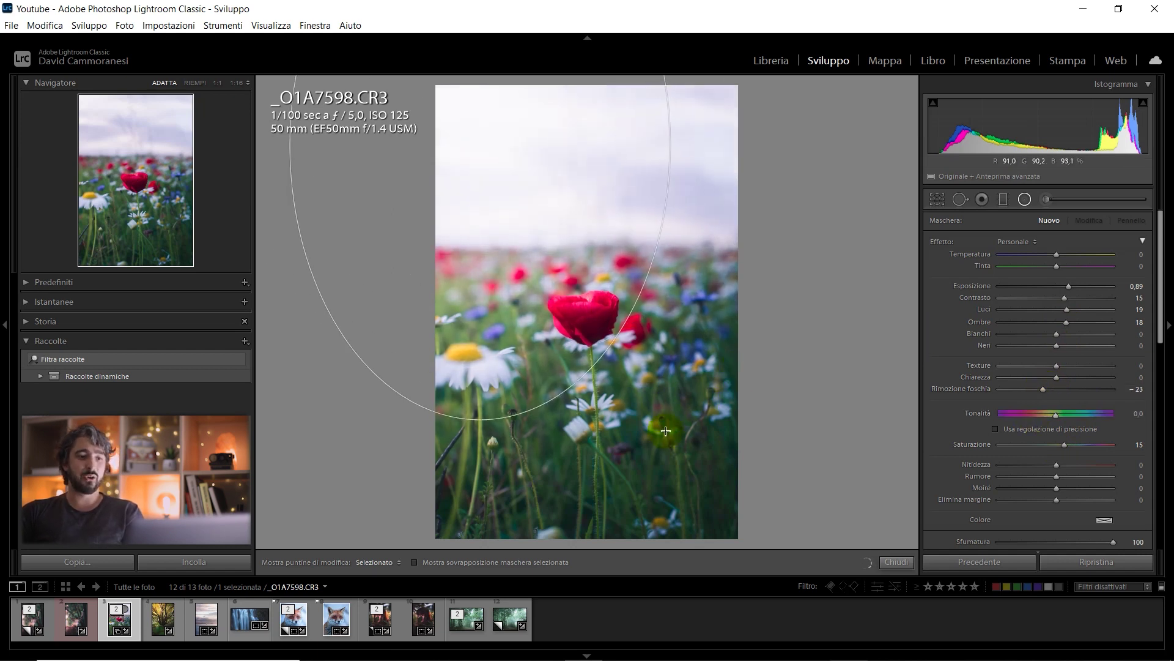
drag(666, 431, 684, 208)
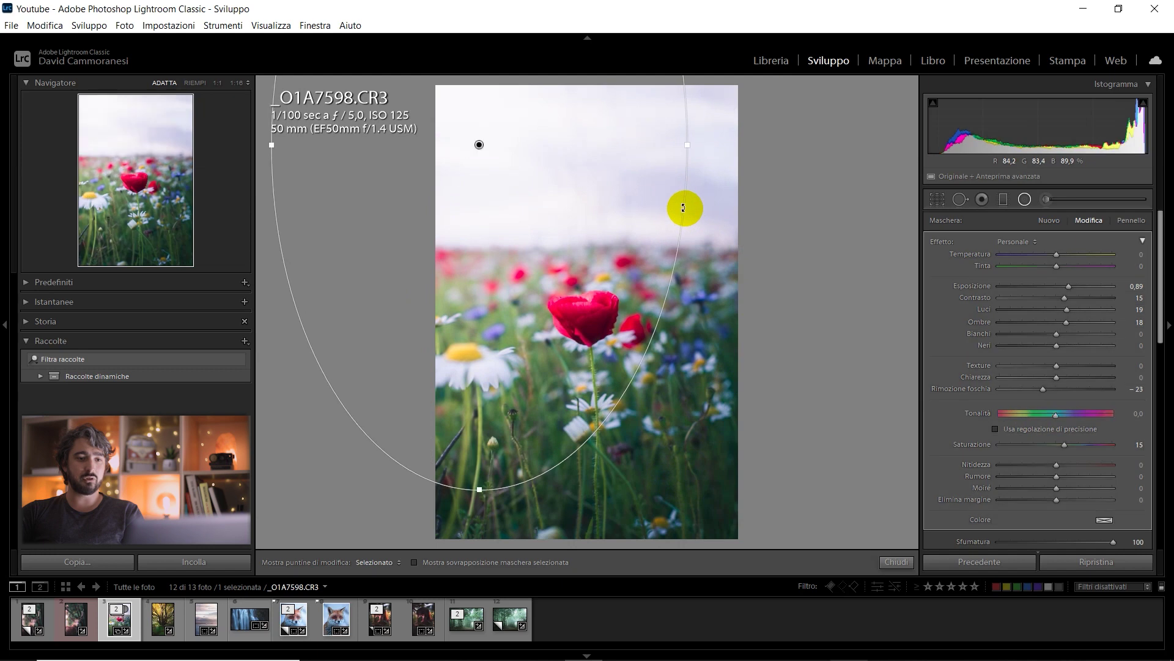
drag(688, 145, 722, 133)
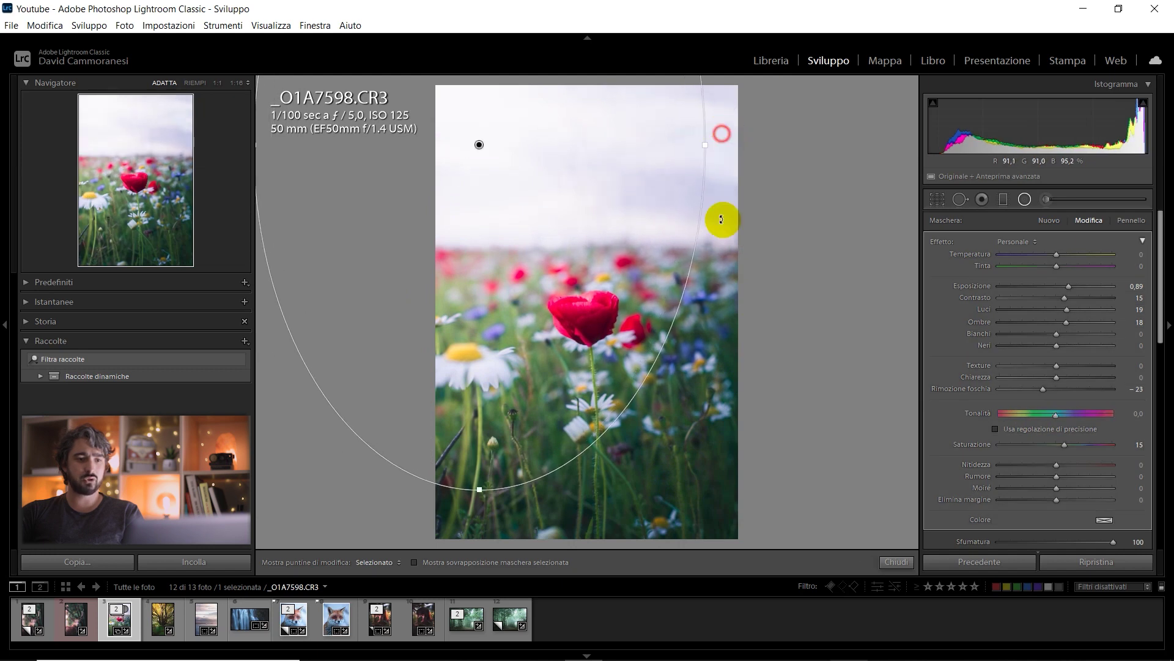
Rotate, enlarge and reshape the new radial filter diagonally across the upper sky.
drag(722, 219, 585, 191)
drag(526, 256, 530, 278)
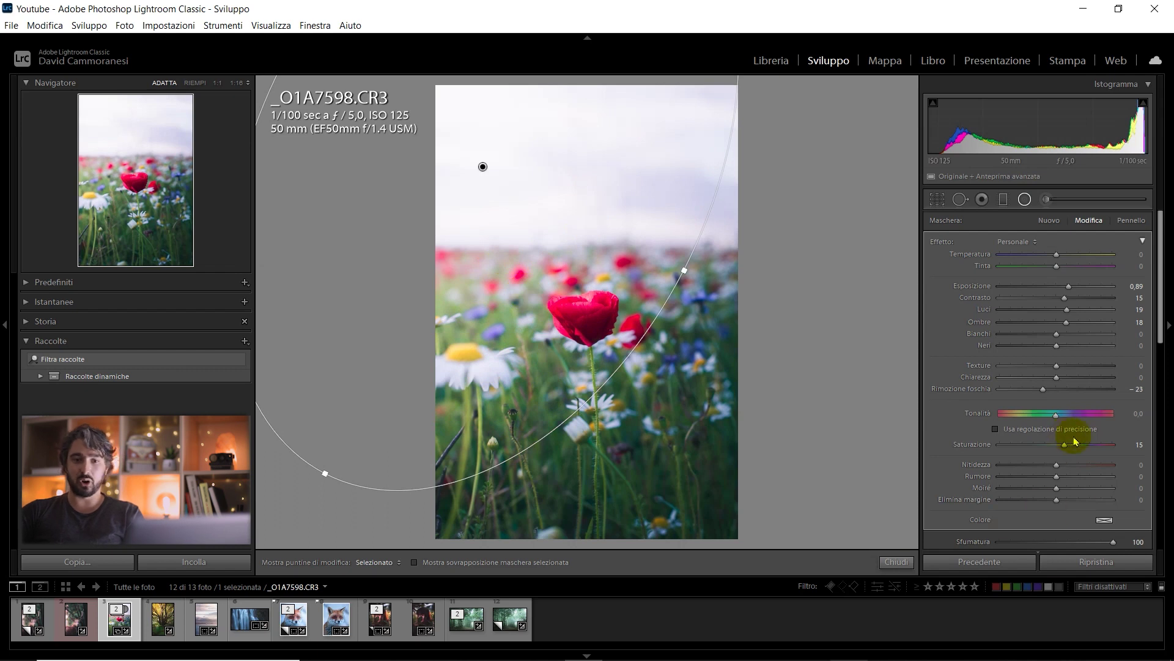
scroll(1075, 440, down, 3)
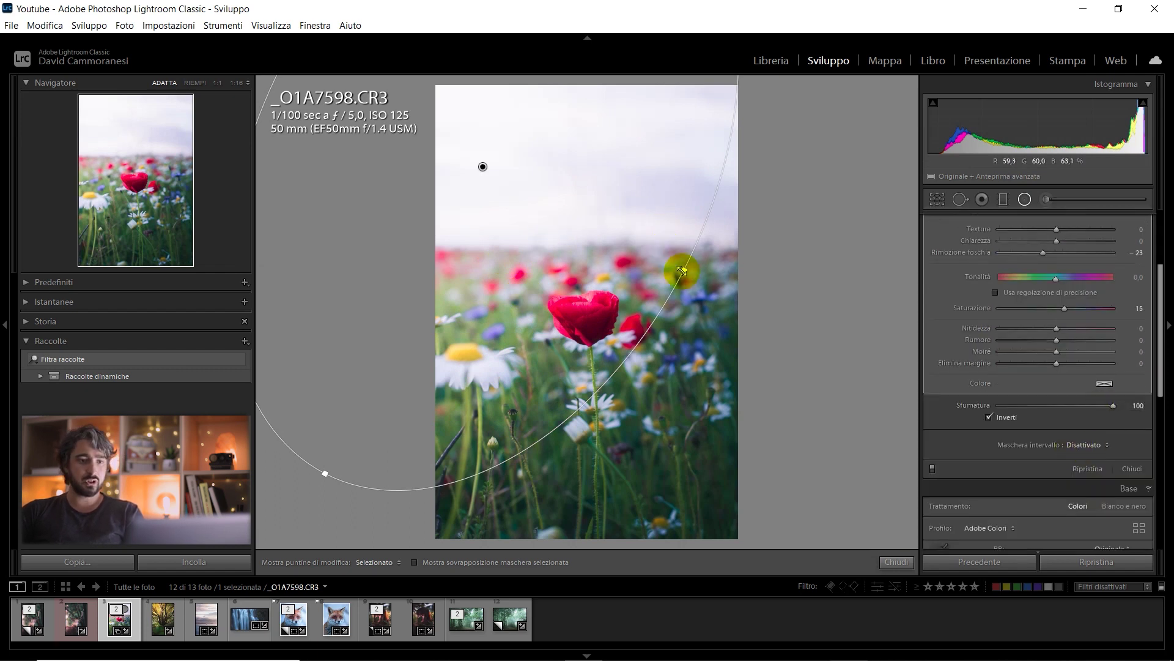
drag(682, 270, 747, 306)
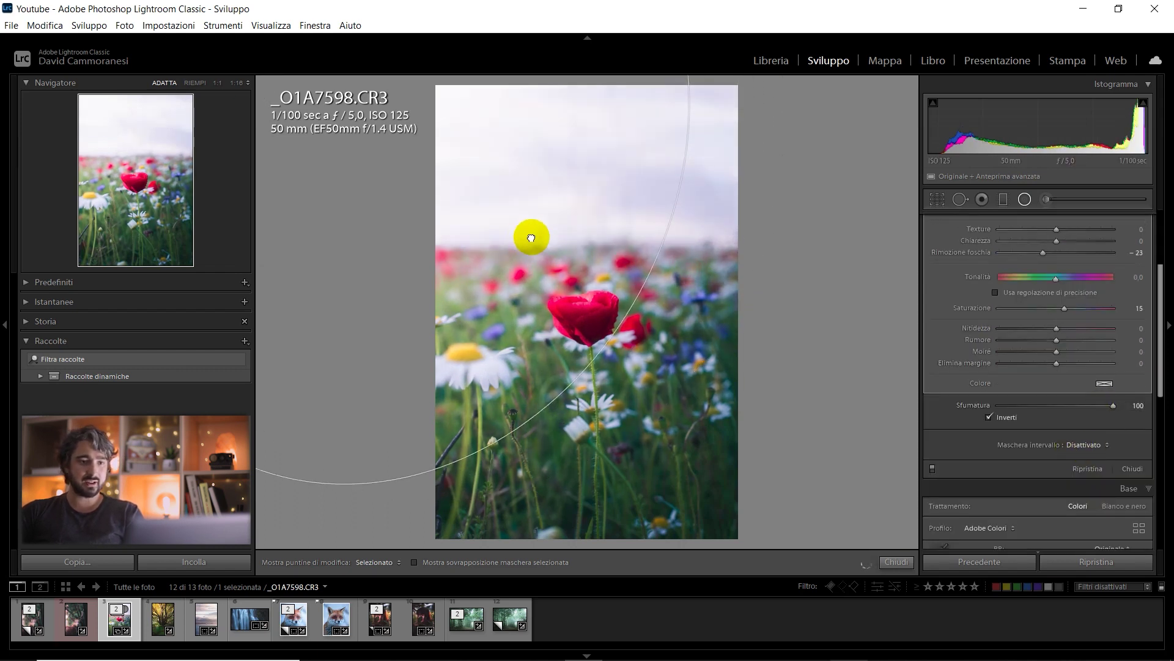
mouse_move(318, 485)
mouse_down()
mouse_move(389, 330)
mouse_move(441, 372)
mouse_move(374, 407)
mouse_move(322, 493)
mouse_up()
drag(579, 186, 467, 196)
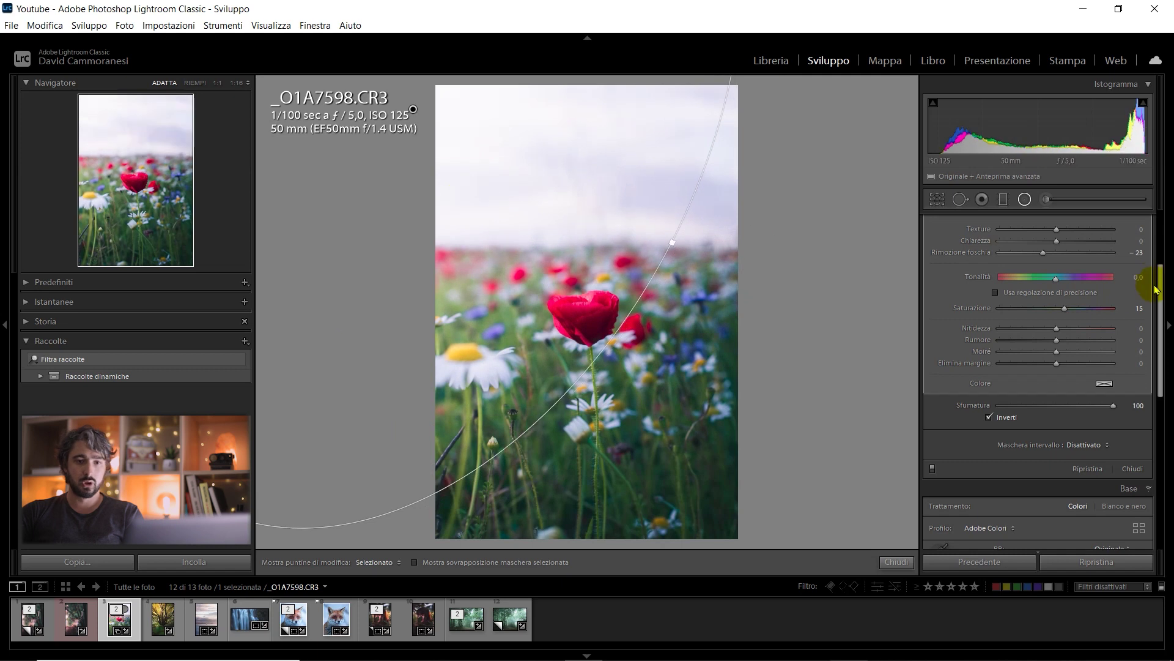
scroll(1113, 355, up, 5)
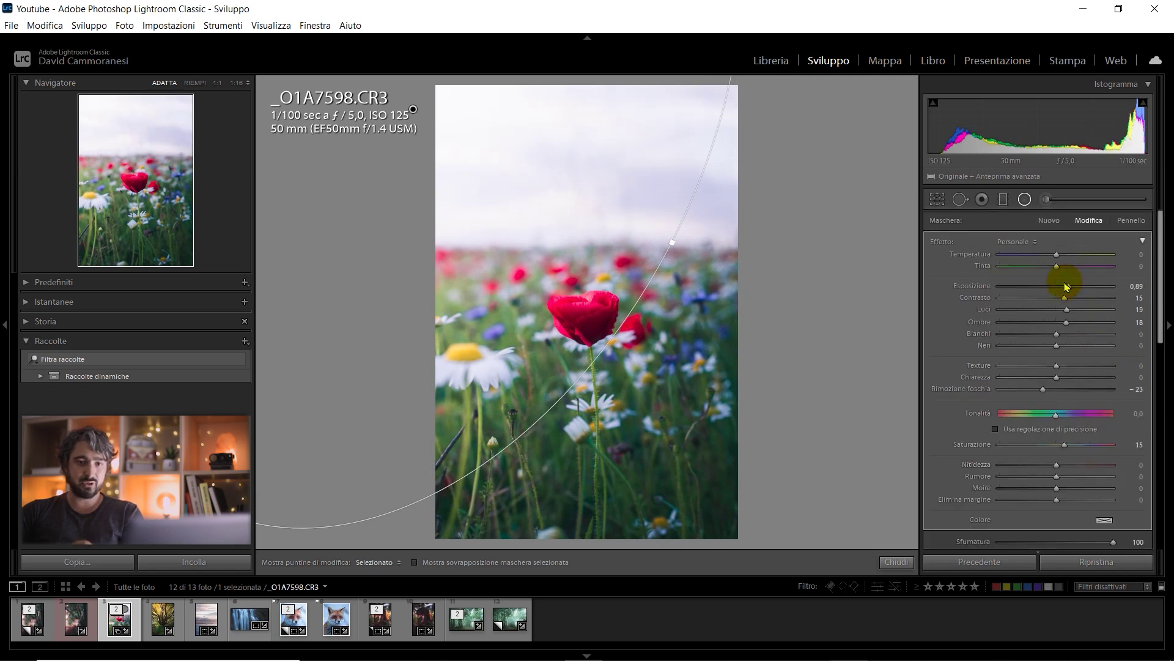
Set the sky filter to exposure +0.58 and tint −11, stretch it right and down, and close mask editing.
mouse_move(1067, 289)
mouse_down()
mouse_move(1071, 312)
mouse_move(999, 318)
mouse_move(1099, 322)
mouse_move(1080, 325)
mouse_up()
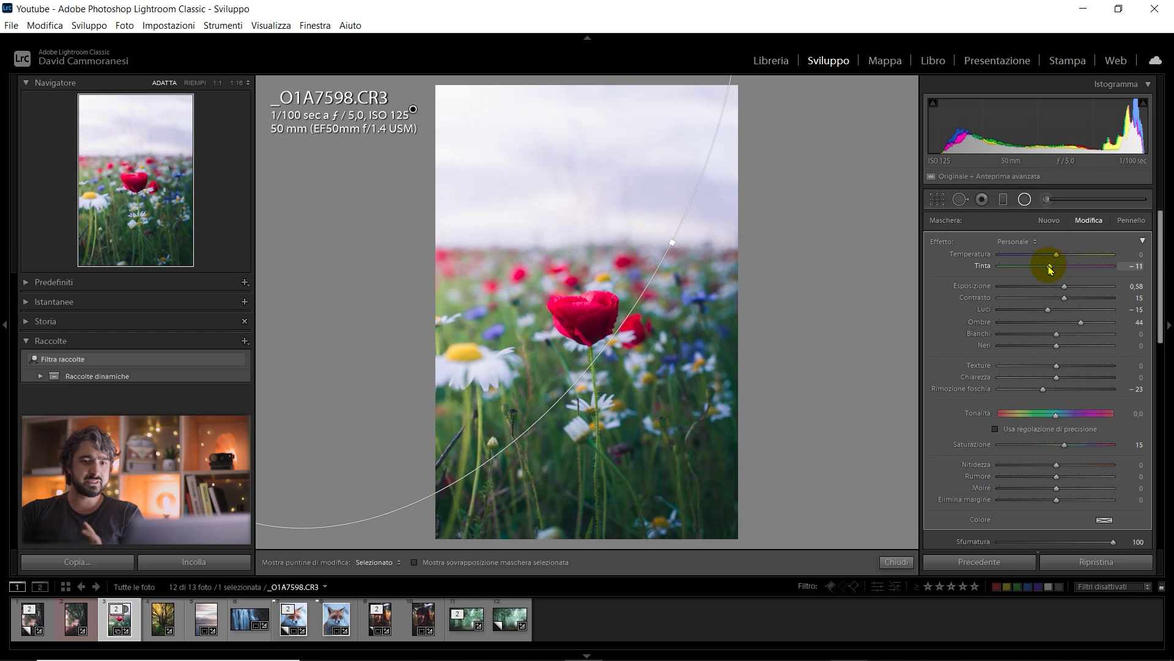
drag(1057, 273, 999, 280)
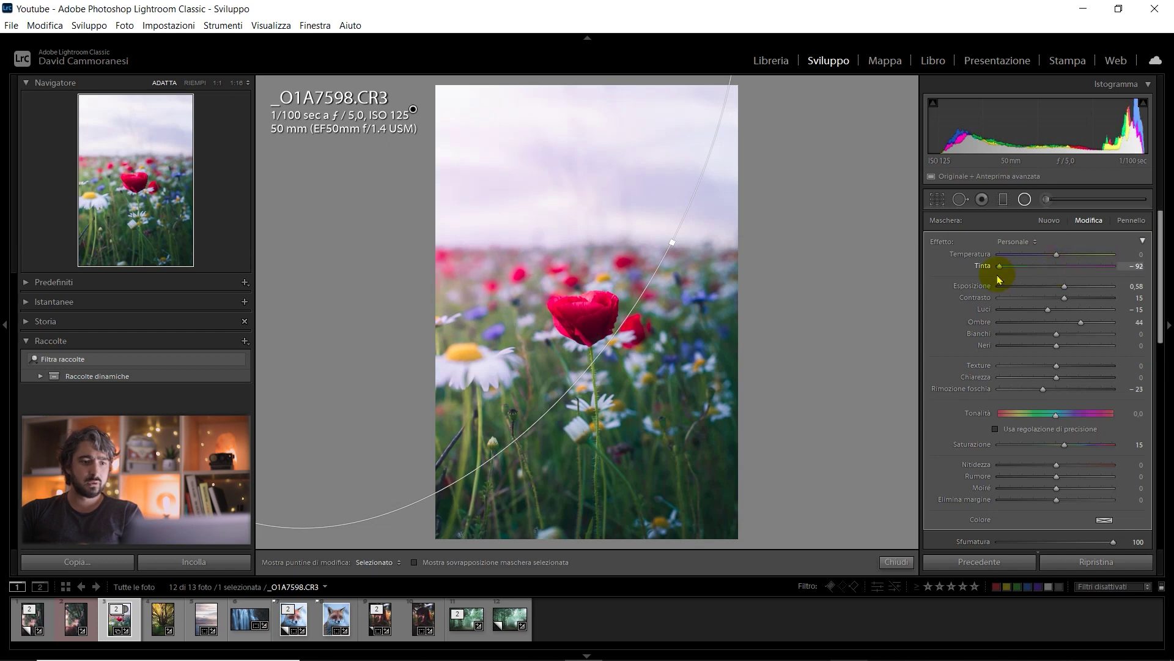
drag(1013, 288, 1052, 292)
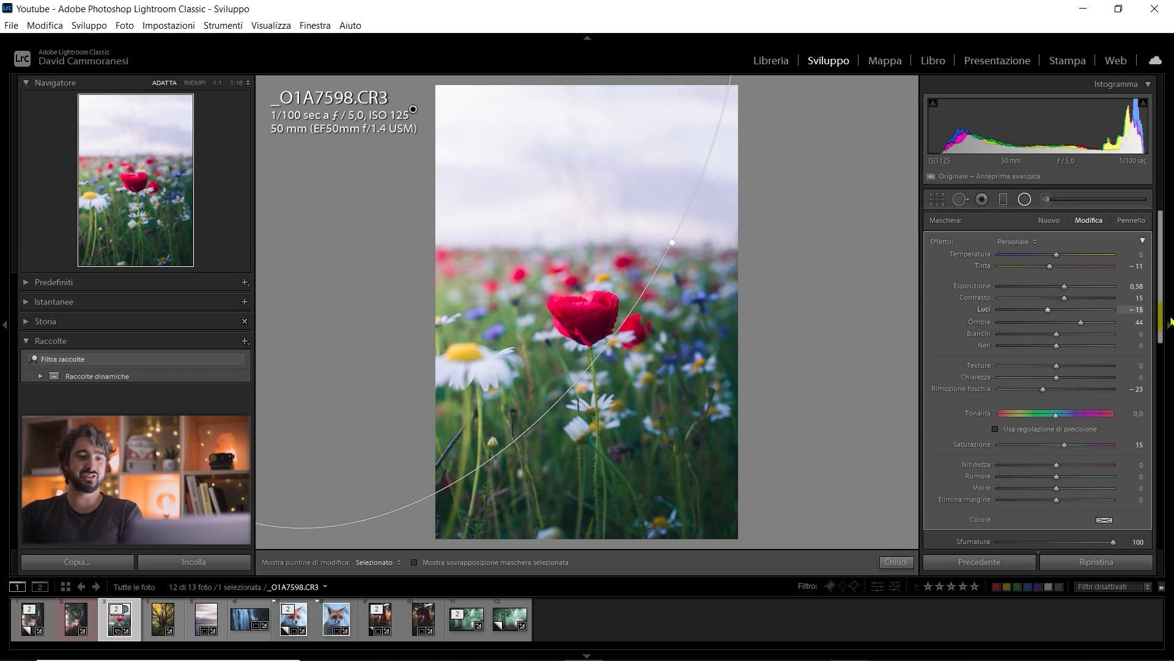
drag(675, 242, 700, 248)
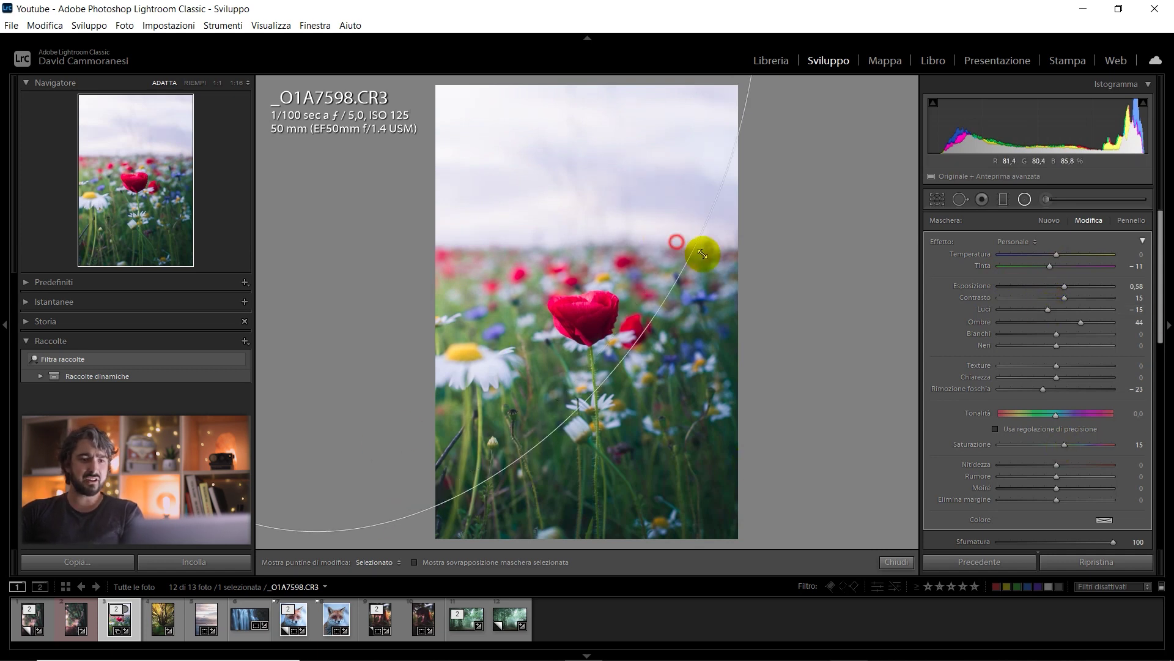
mouse_move(598, 234)
mouse_down()
mouse_move(616, 260)
mouse_move(607, 270)
mouse_up()
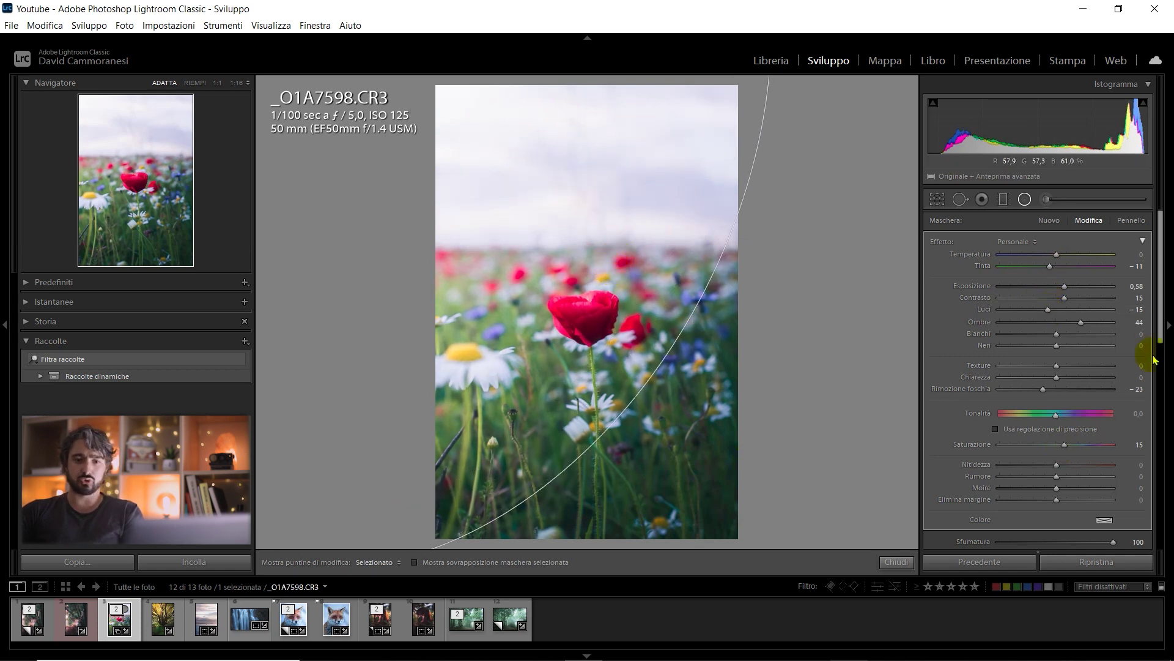
scroll(1070, 422, down, 5)
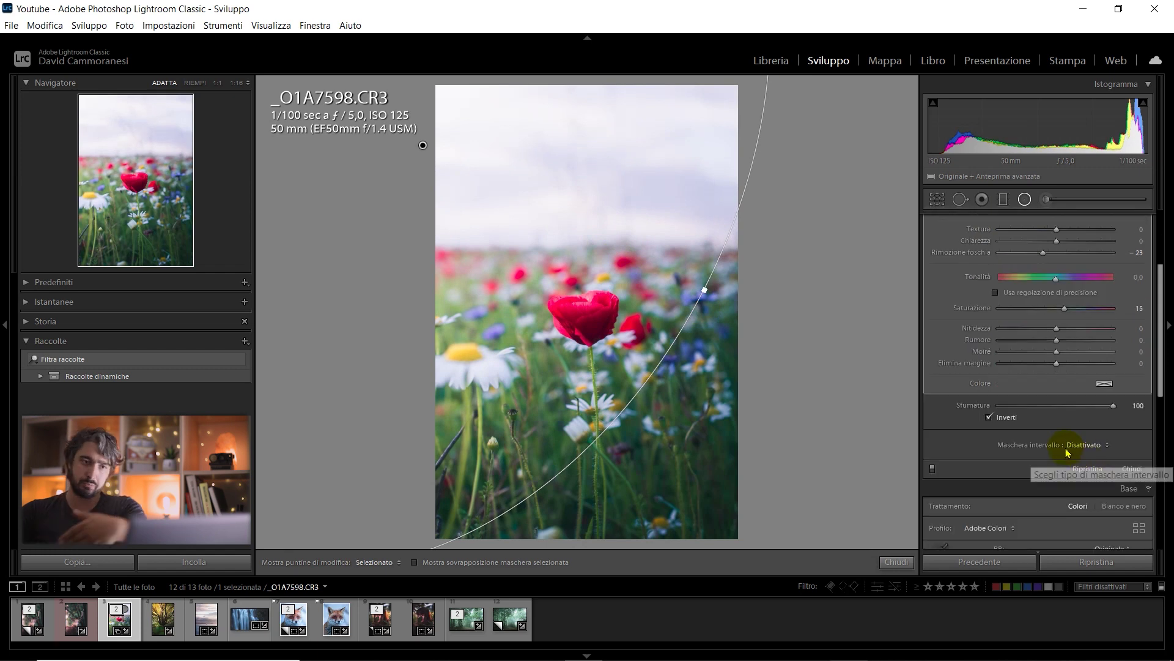
click(906, 572)
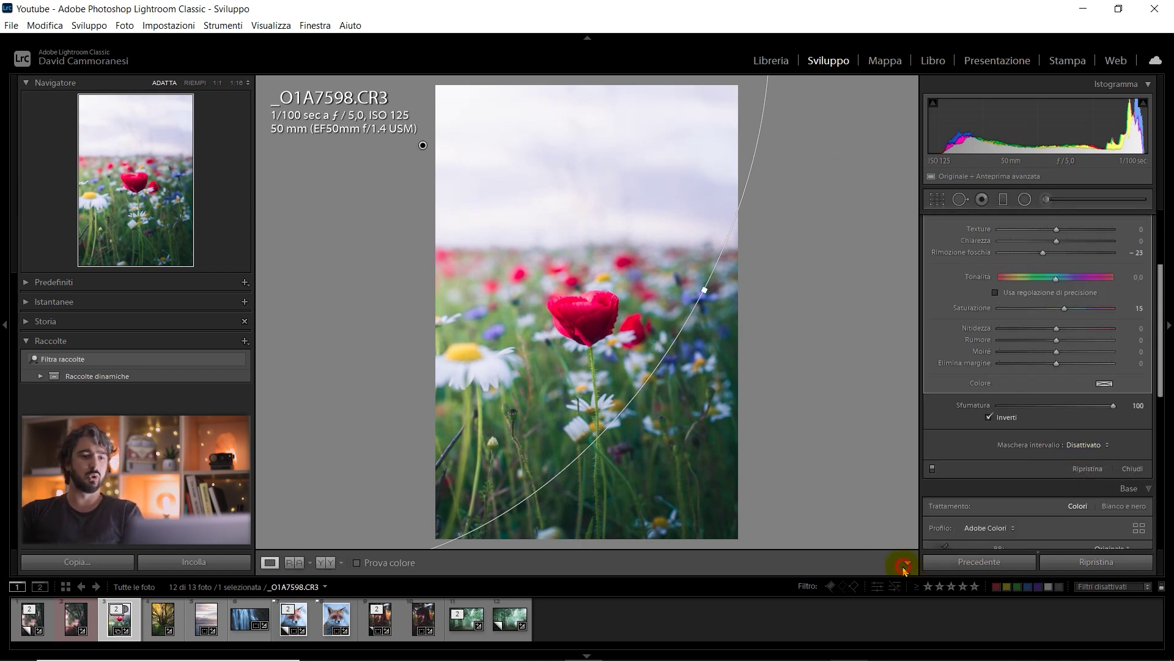
Close radial filter masking and create a virtual copy of the poppy photo with Ctrl+'.
click(1025, 199)
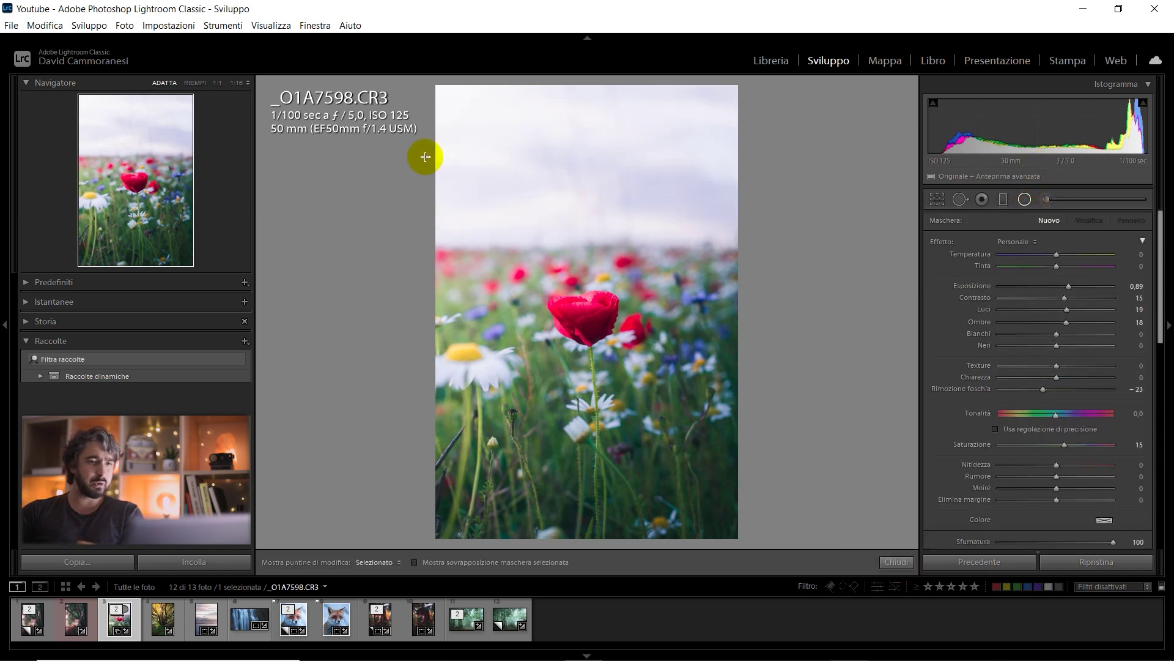
click(894, 561)
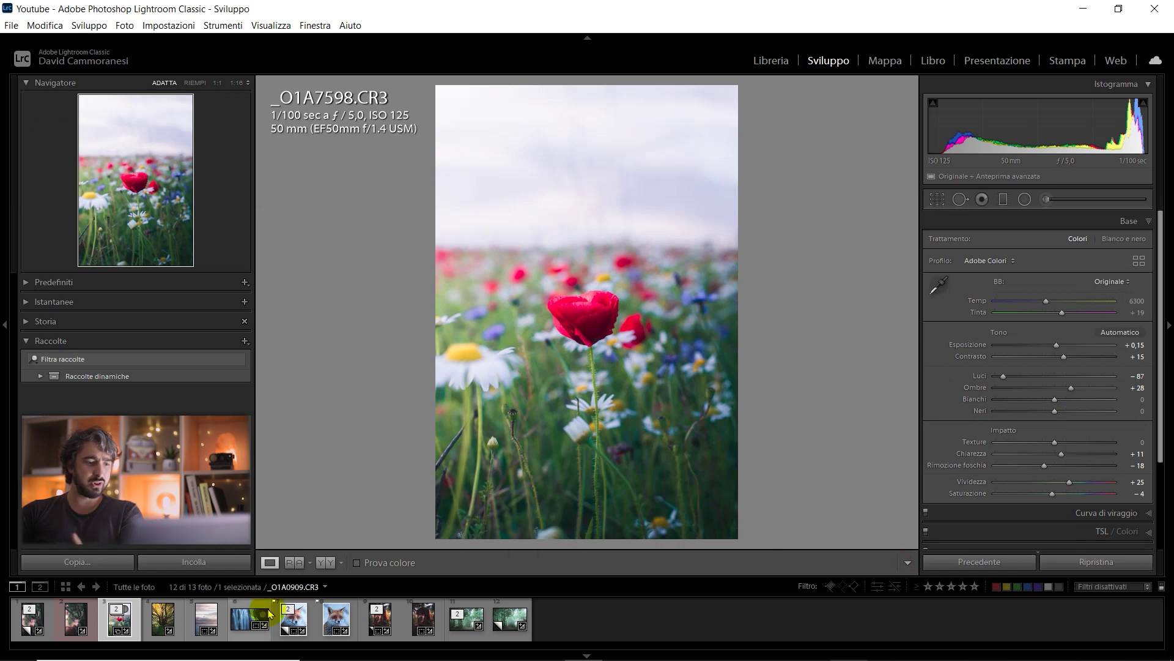
click(109, 612)
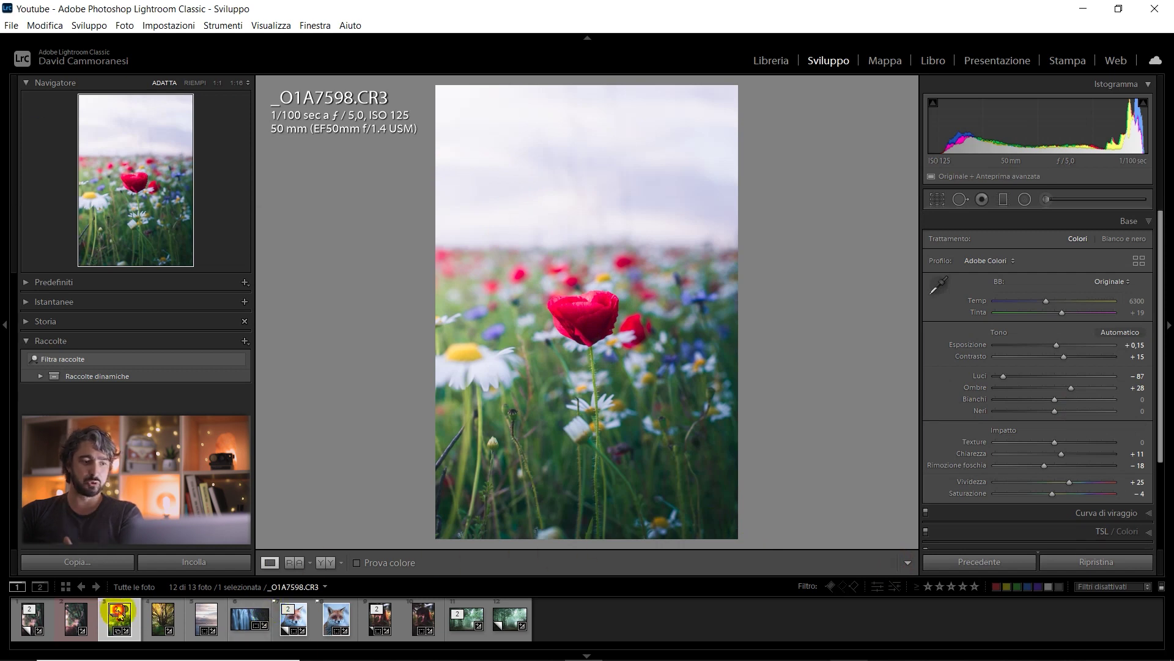
key(ctrl+apostrophe)
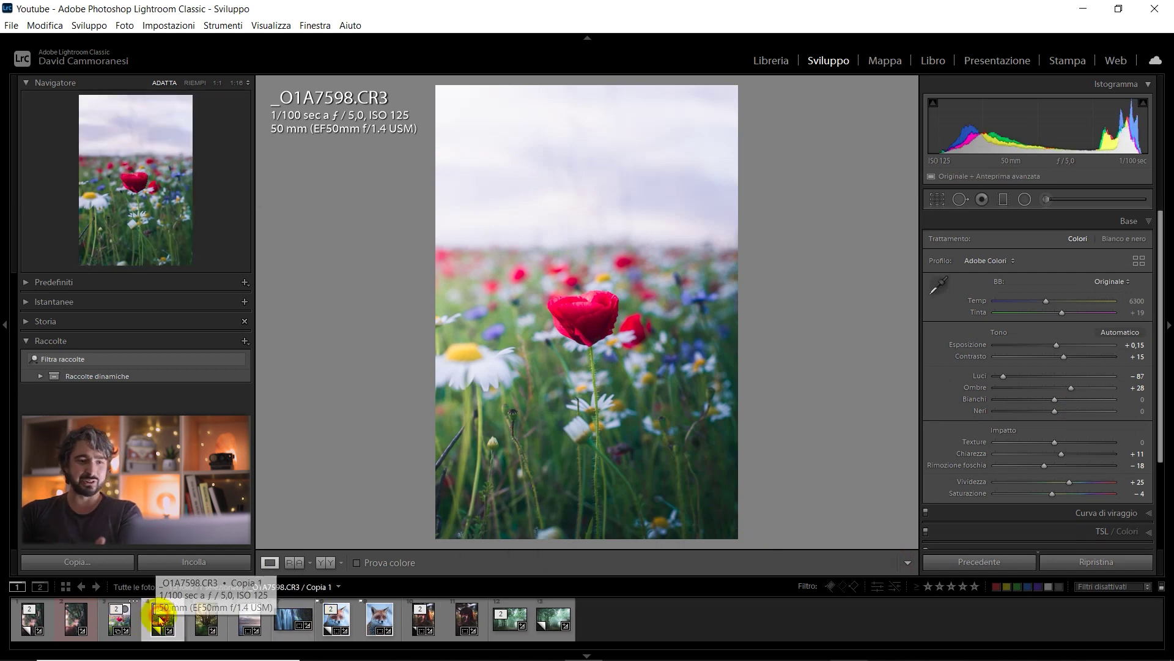
Compare the original poppy with Copia 1, then open the seascape _O1A0271.CR3.
click(129, 632)
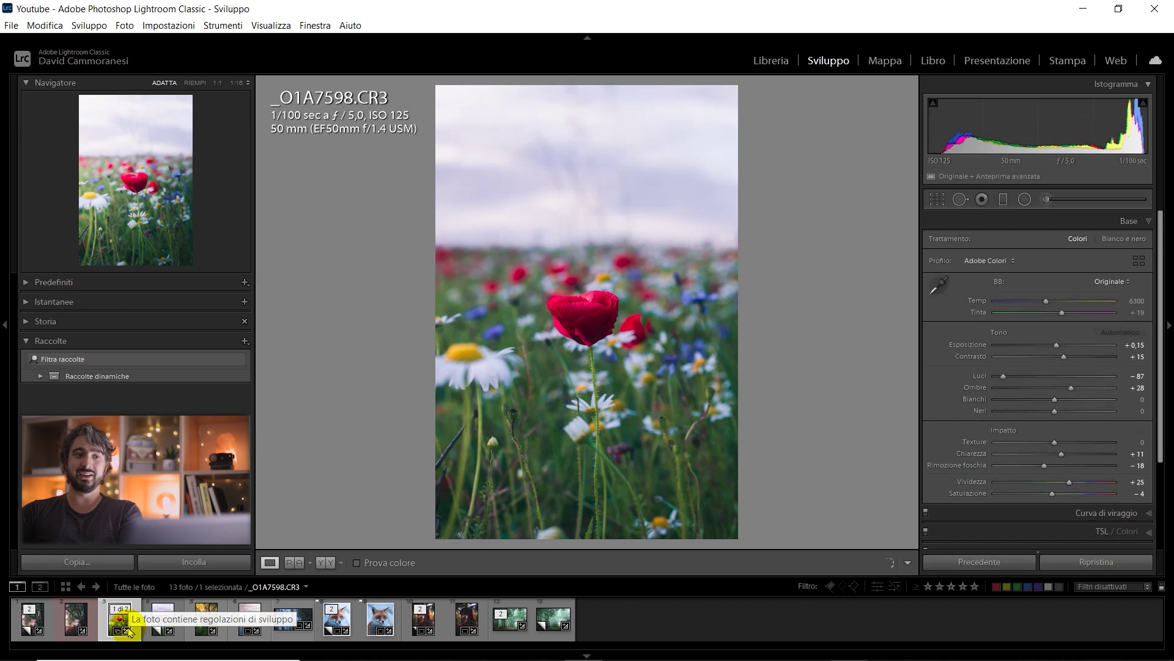
click(174, 618)
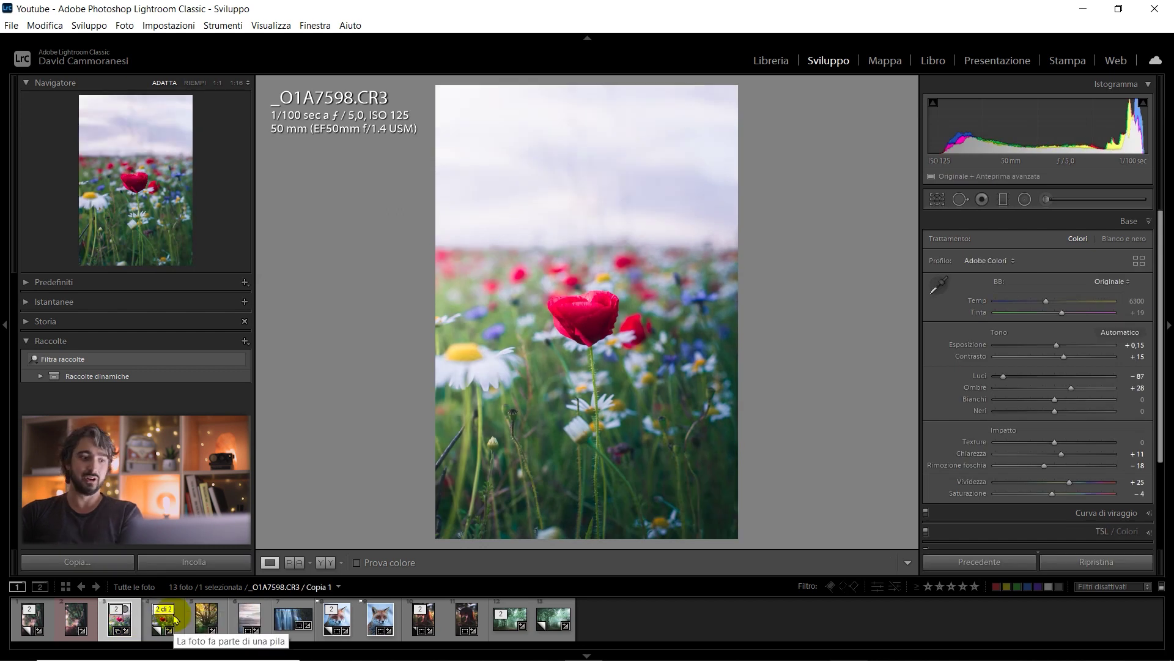
click(321, 557)
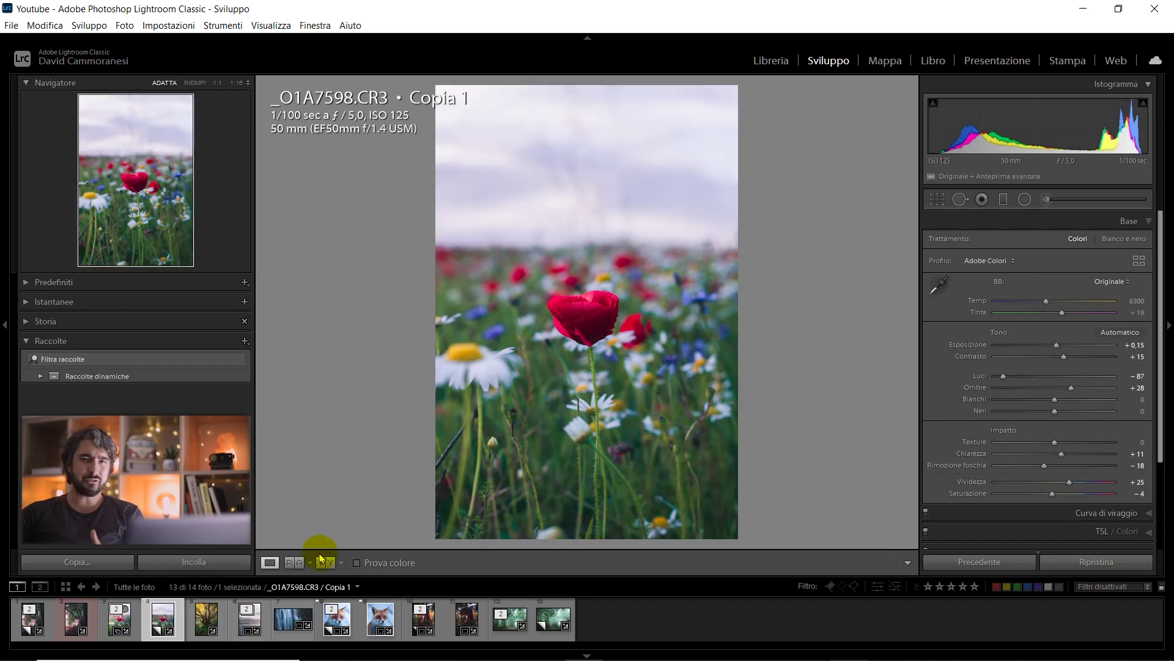
click(256, 625)
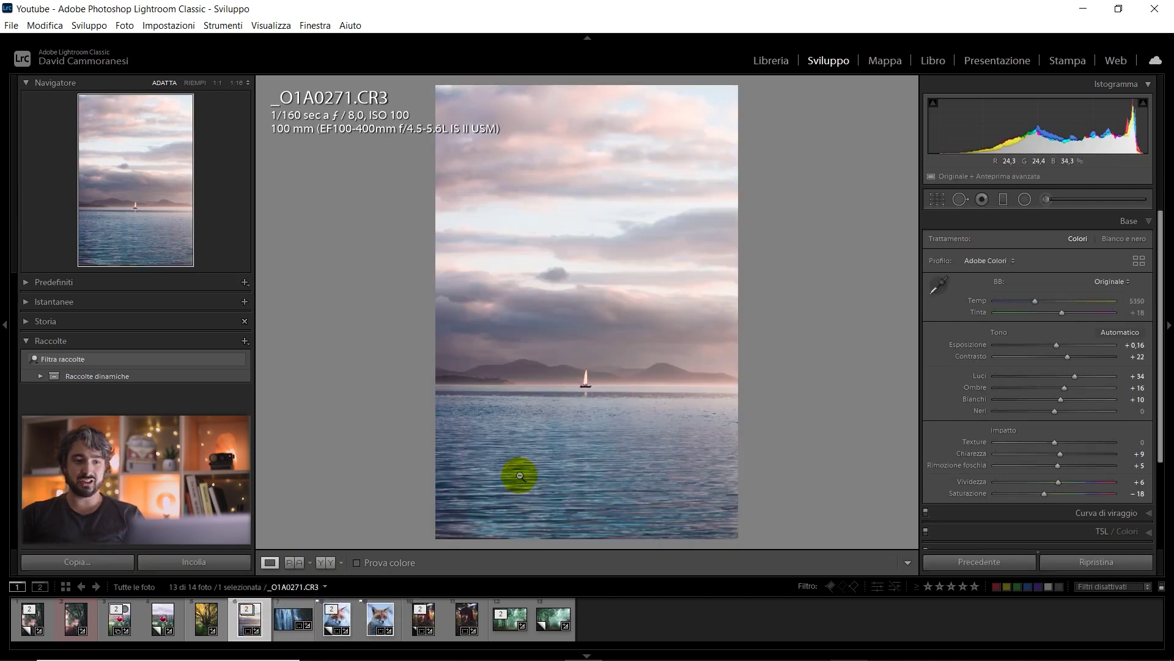
Toggle the seascape's before/after view with \ and bring up the Graduated Filter settings.
key(backslash)
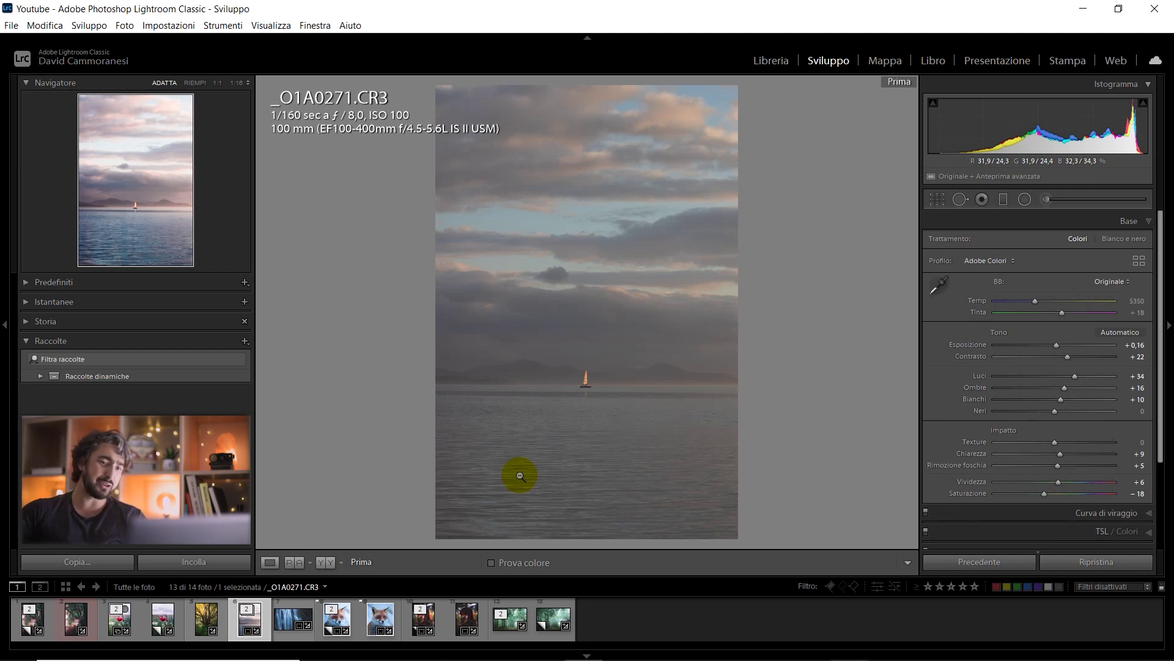
key(backslash)
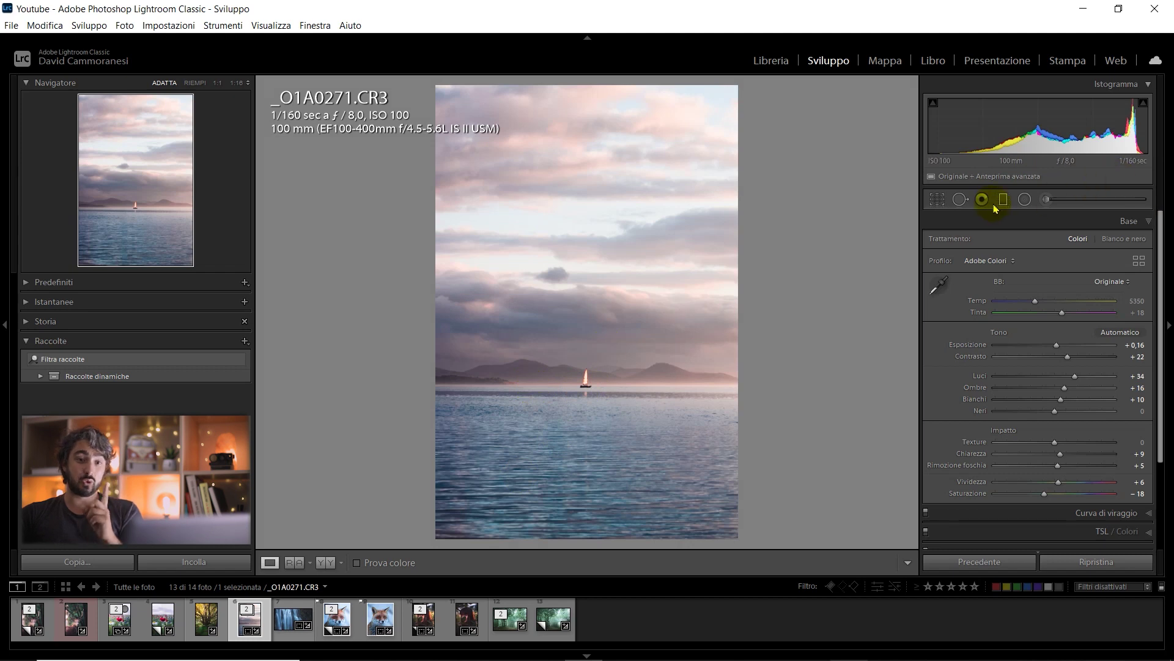
click(1003, 199)
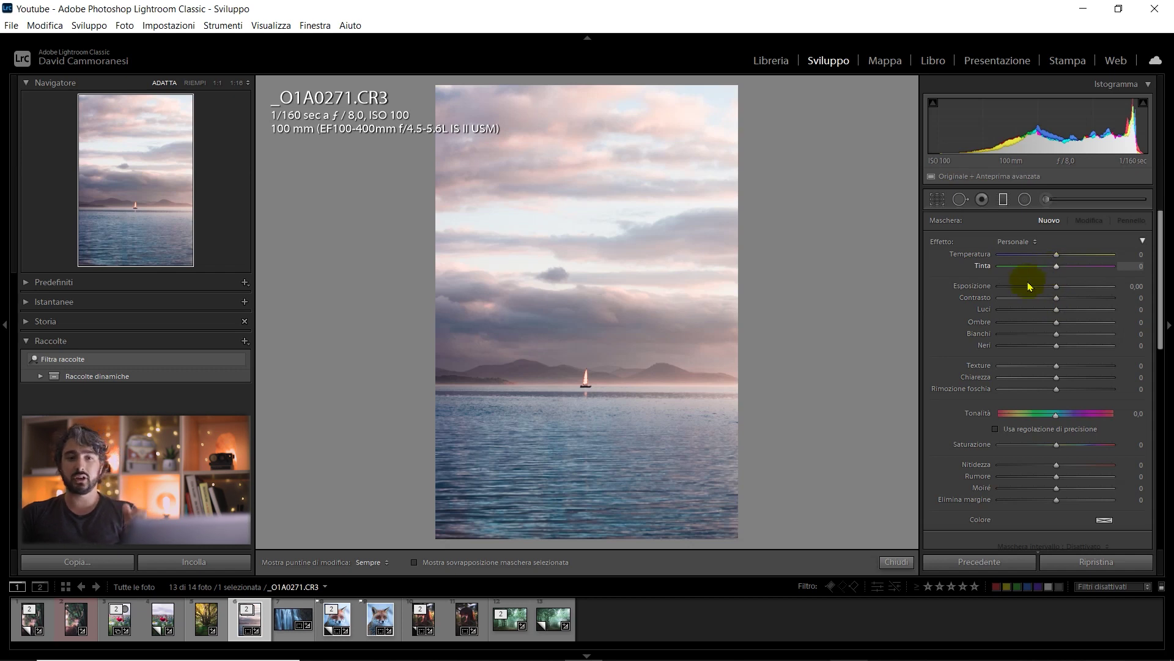
Close filter masking, try maximum contrast on the seascape, then undo it.
click(896, 561)
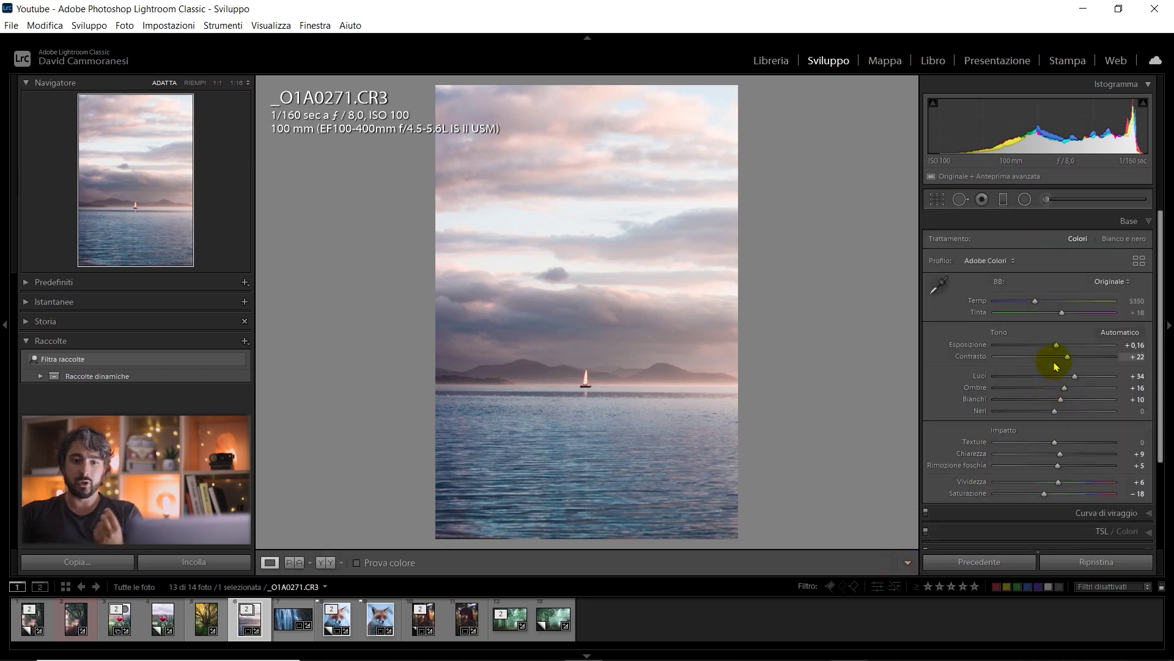
drag(1070, 365, 1132, 361)
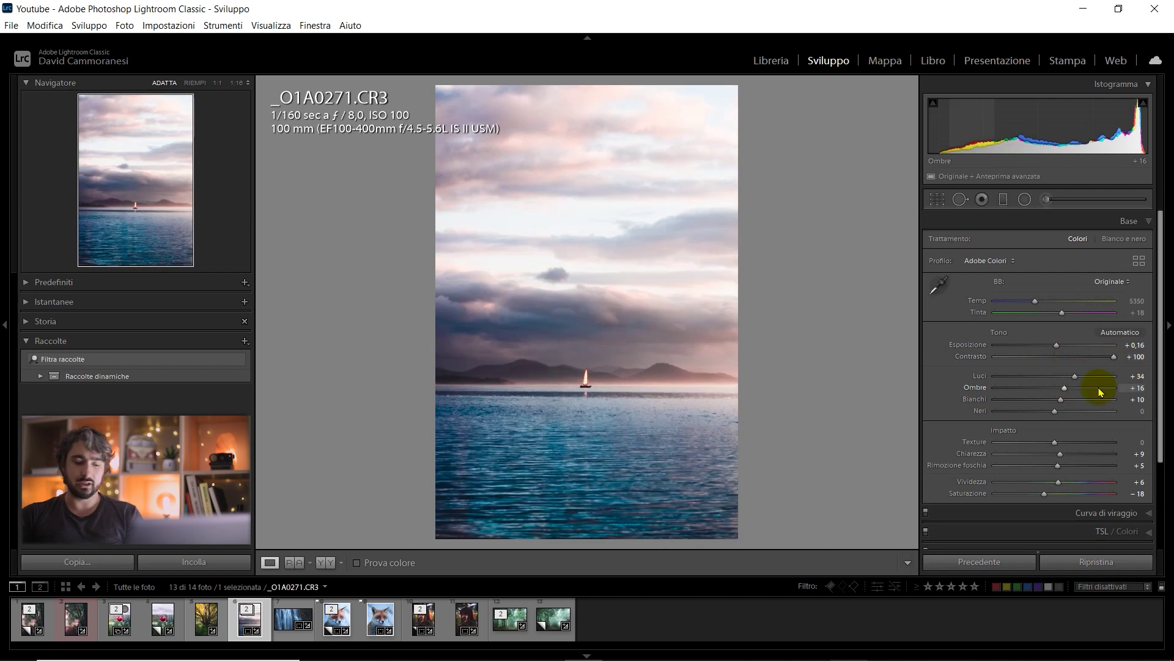
key(ctrl+z)
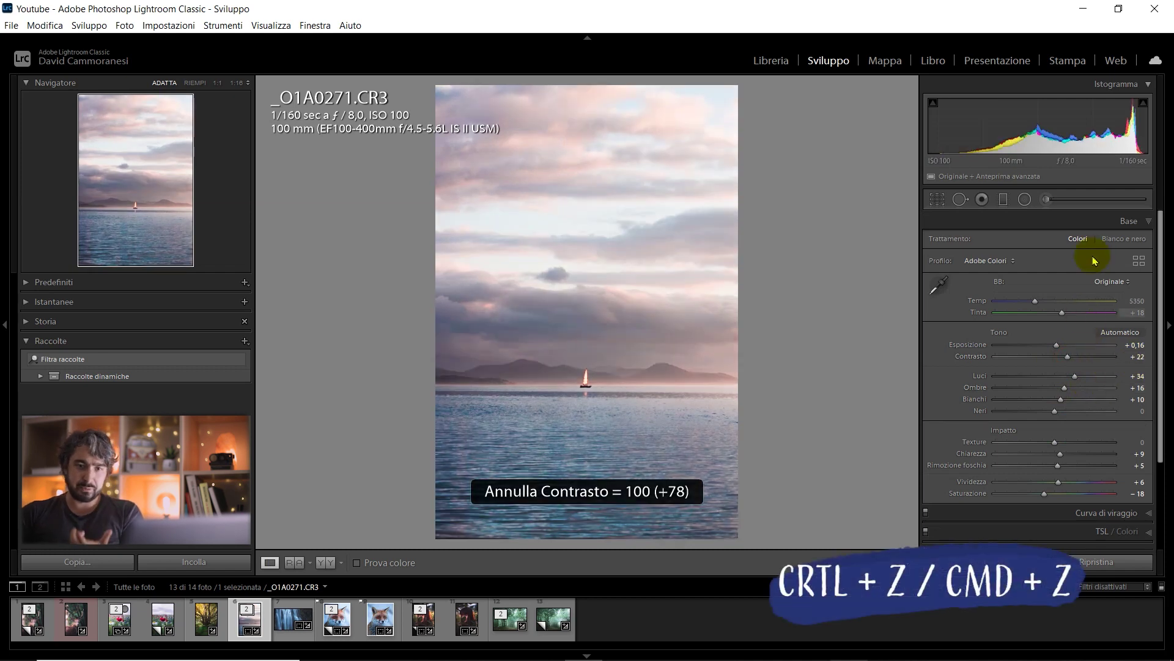
Draw a slightly cooler graduated filter darkening the sea and fine-tune its position and transition.
click(1003, 199)
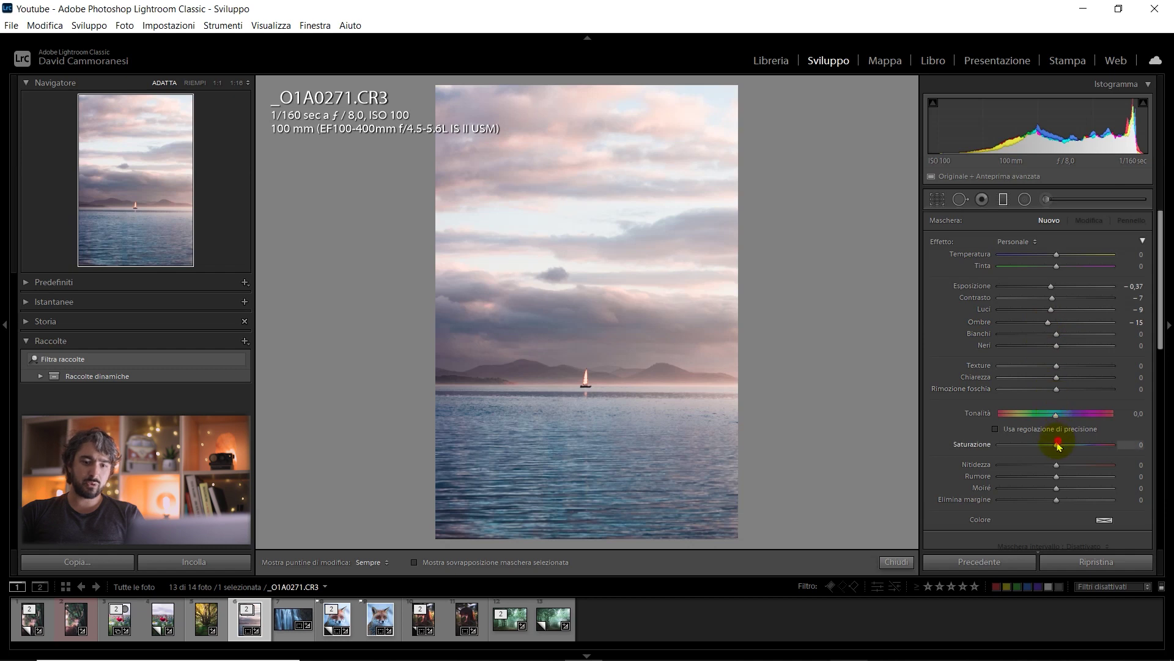
drag(1054, 257, 1051, 257)
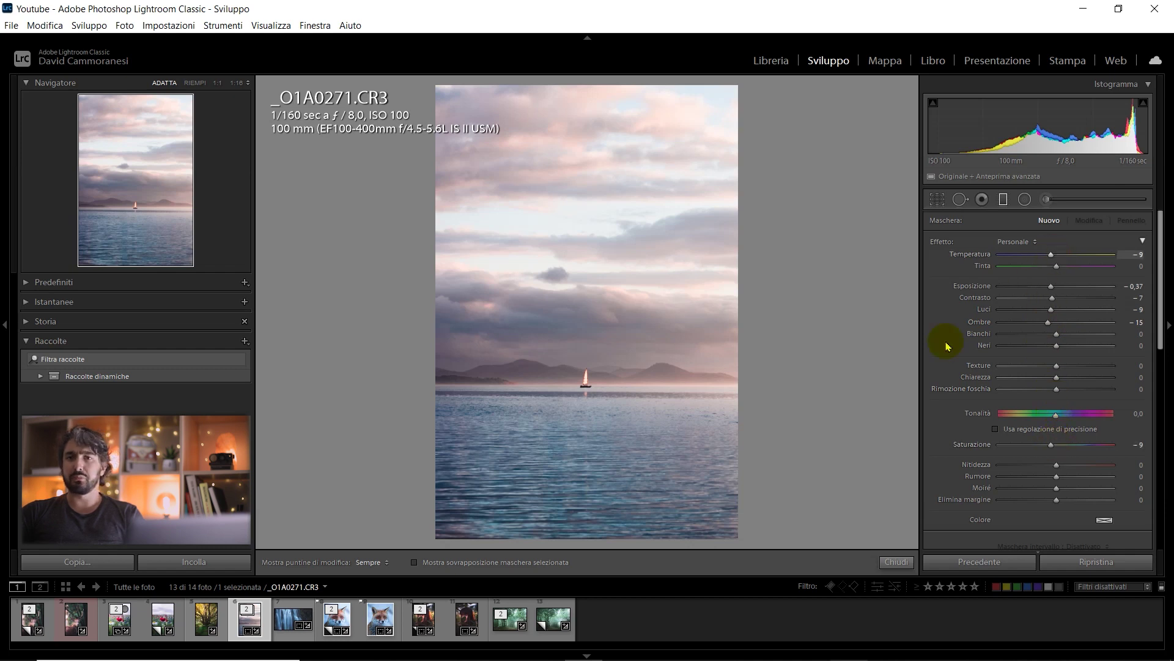
drag(564, 536, 588, 350)
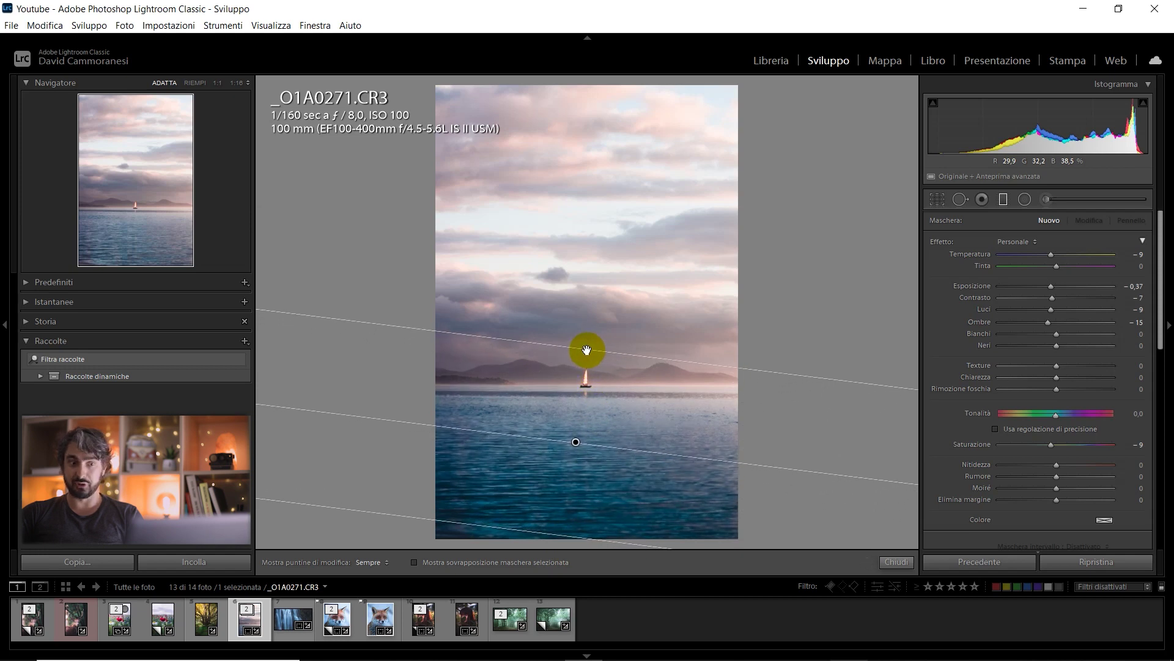
click(576, 442)
drag(583, 427, 589, 414)
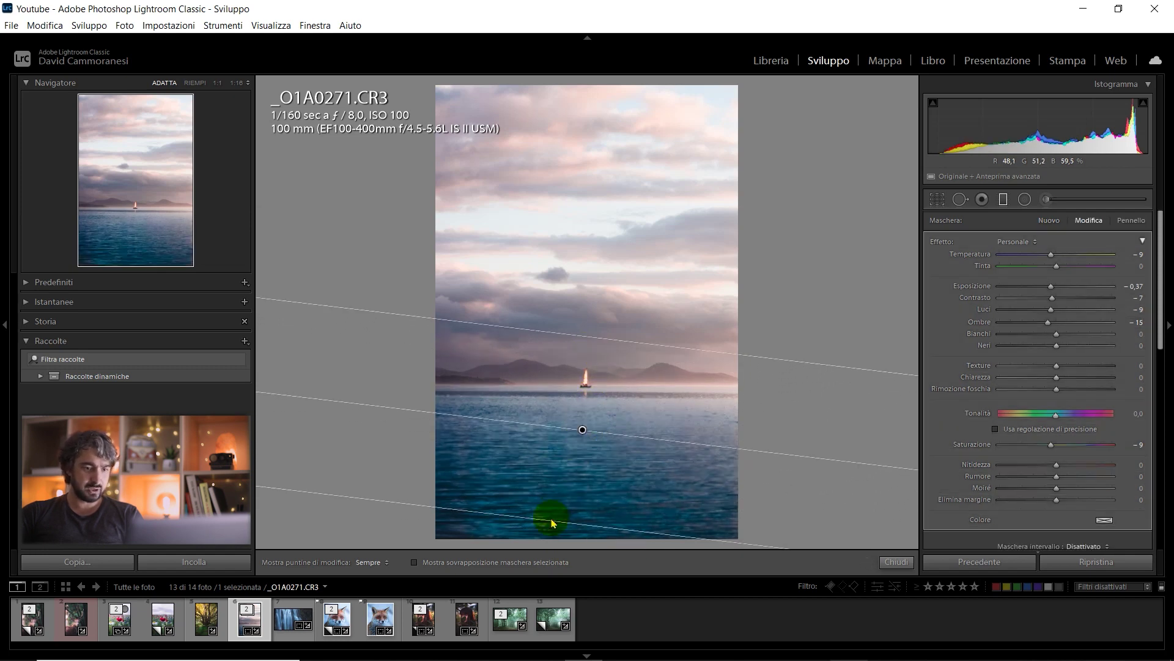
drag(546, 520, 530, 554)
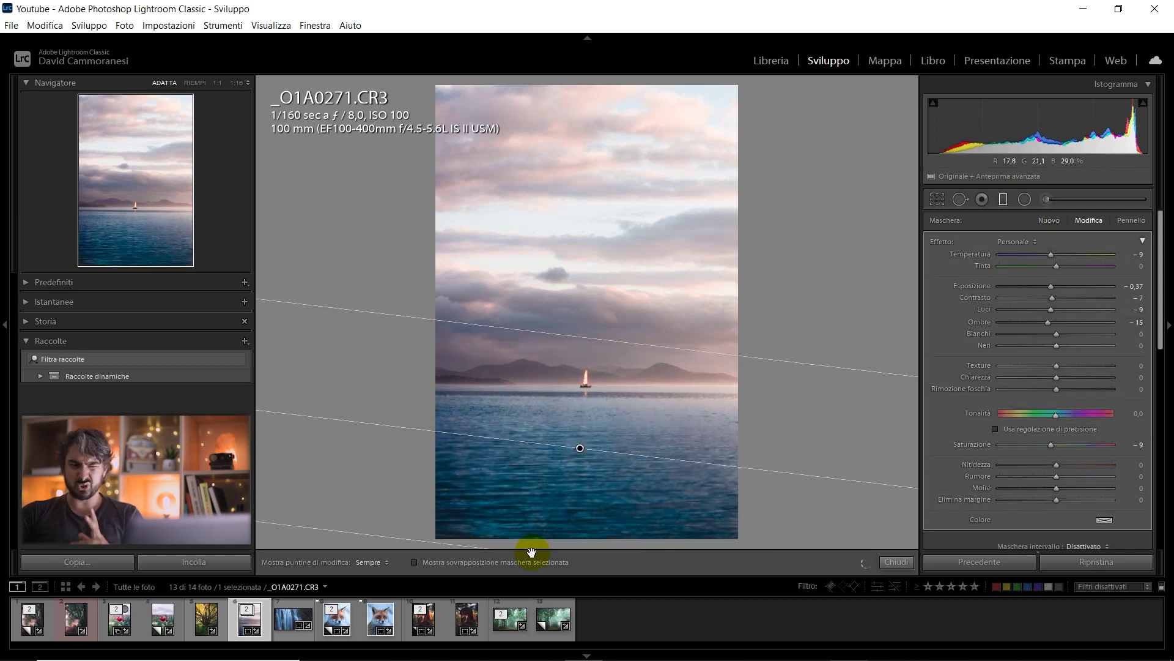
drag(577, 451, 571, 462)
Duplicate the graduated filter with Duplica and drag the copy lower over the water.
right_click(568, 464)
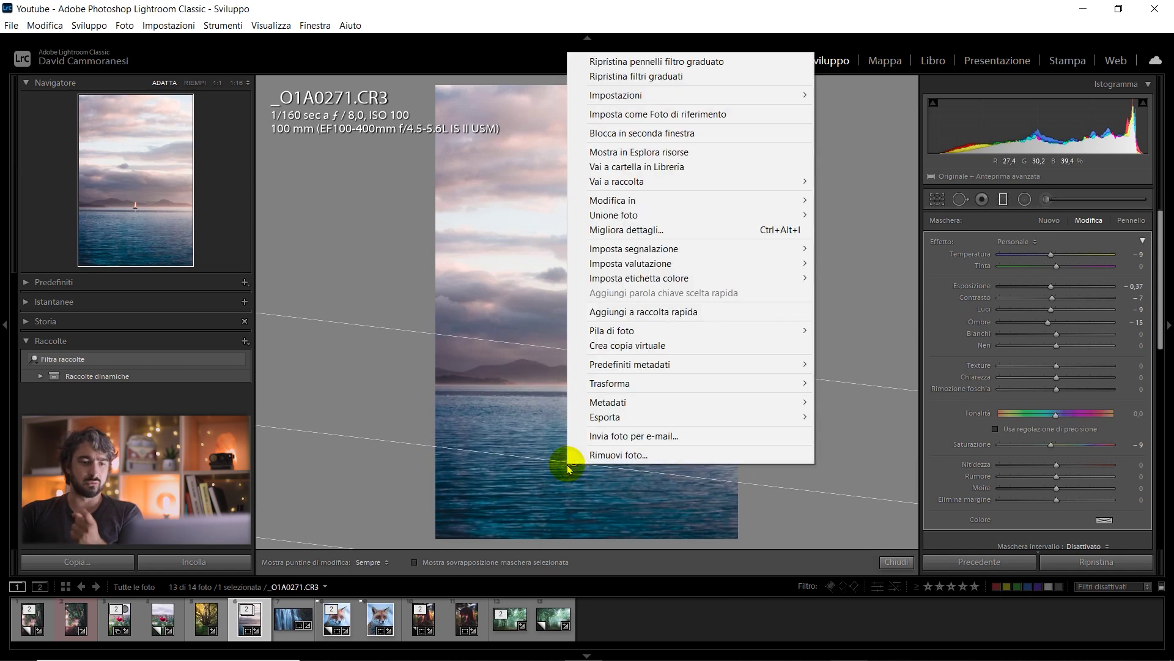
click(577, 470)
right_click(573, 461)
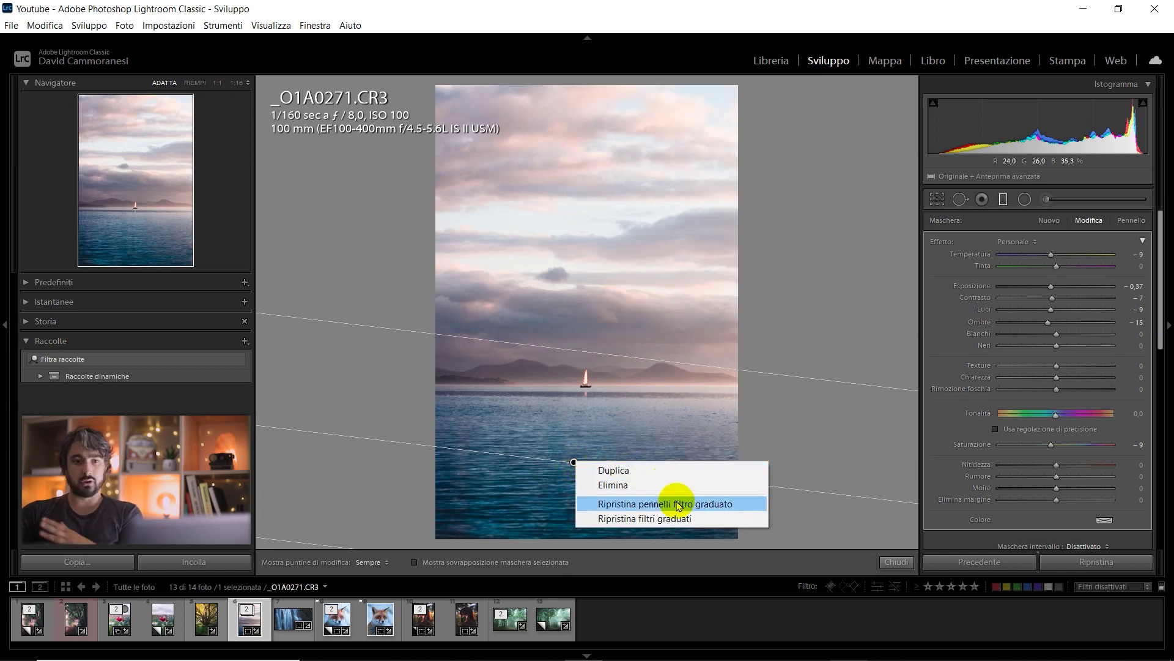
click(678, 474)
drag(573, 462, 518, 516)
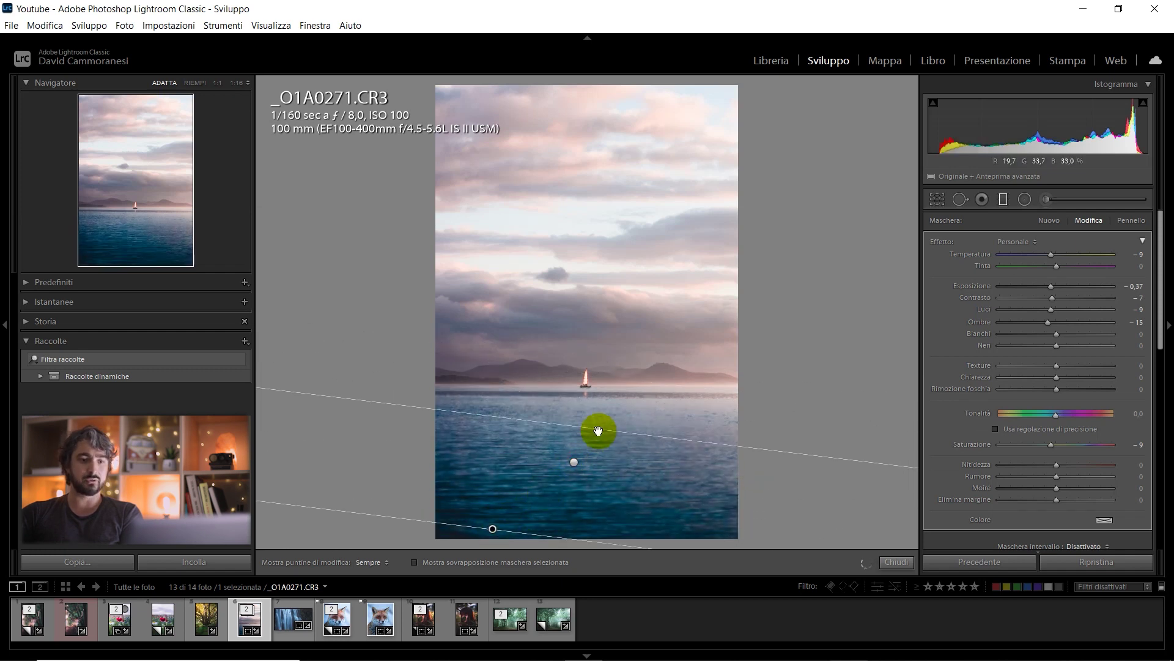
drag(517, 517, 586, 474)
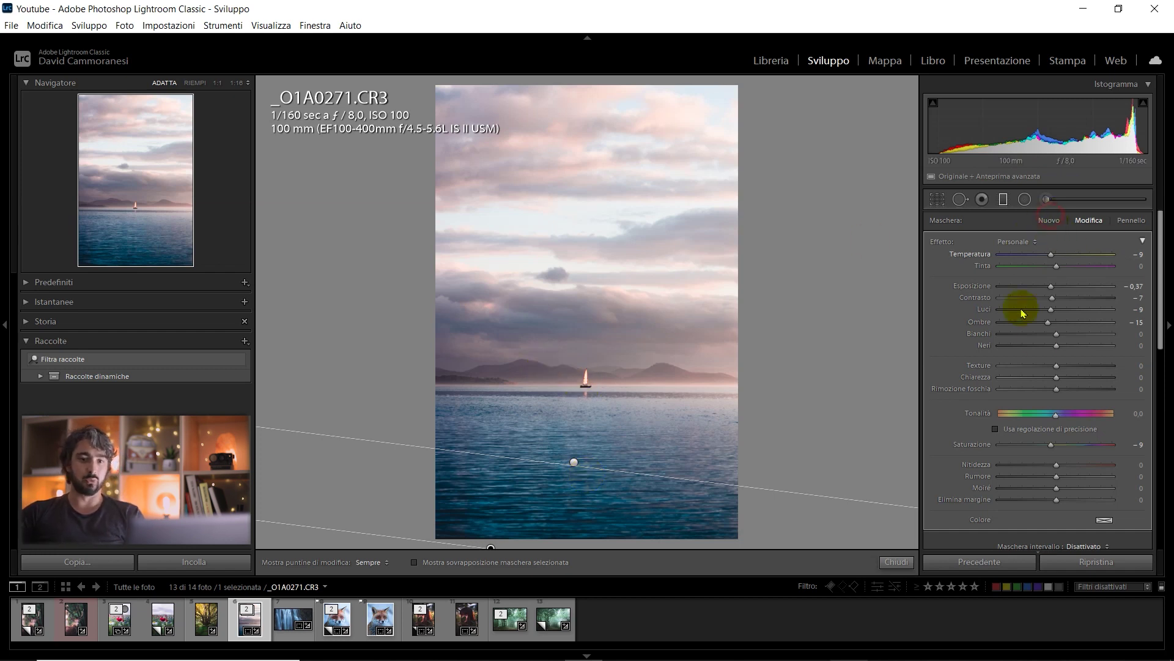
Add a fresh reset graduated filter over the sky, slightly lower its exposure, and angle it diagonally.
click(1050, 221)
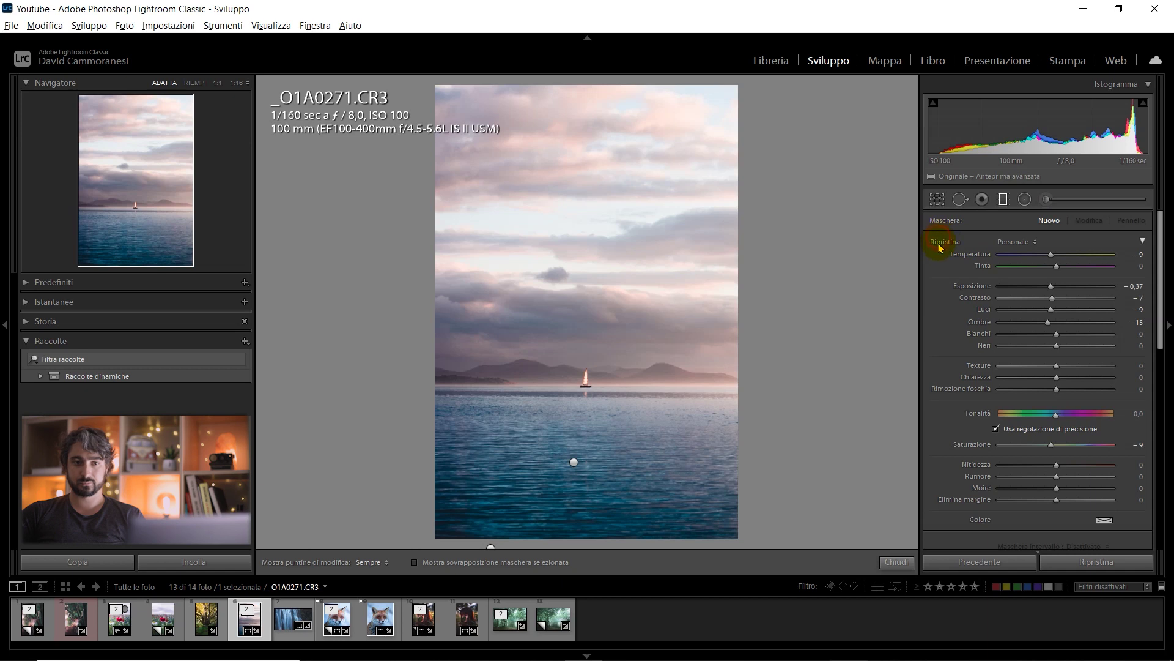
alt+click(942, 243)
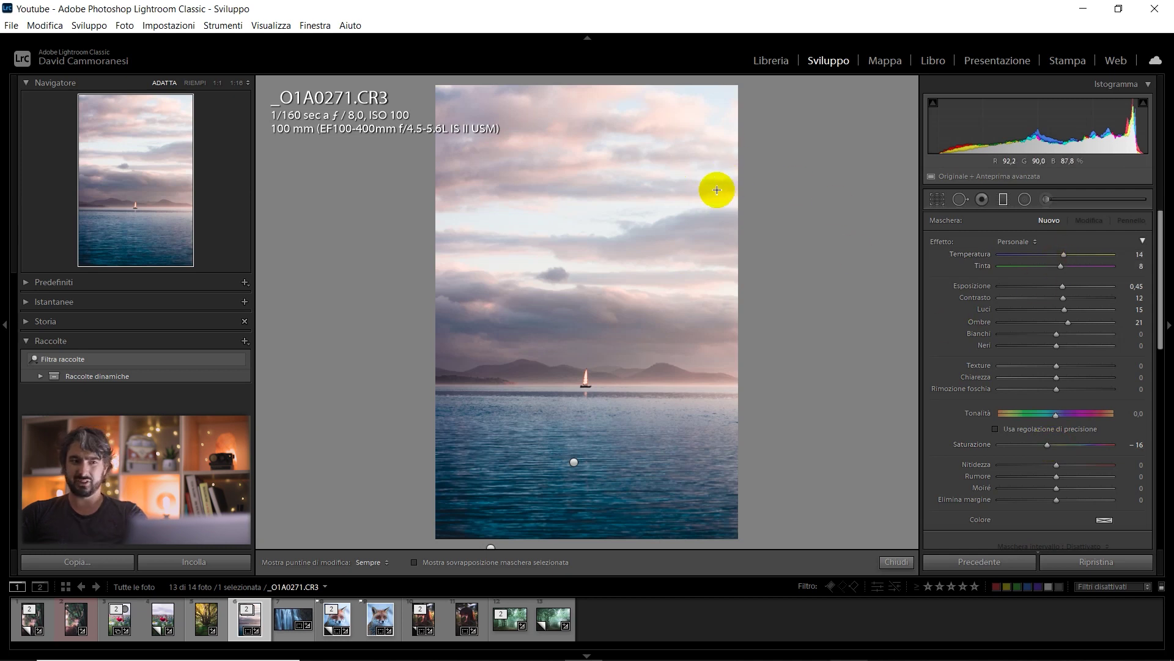
drag(707, 174, 548, 448)
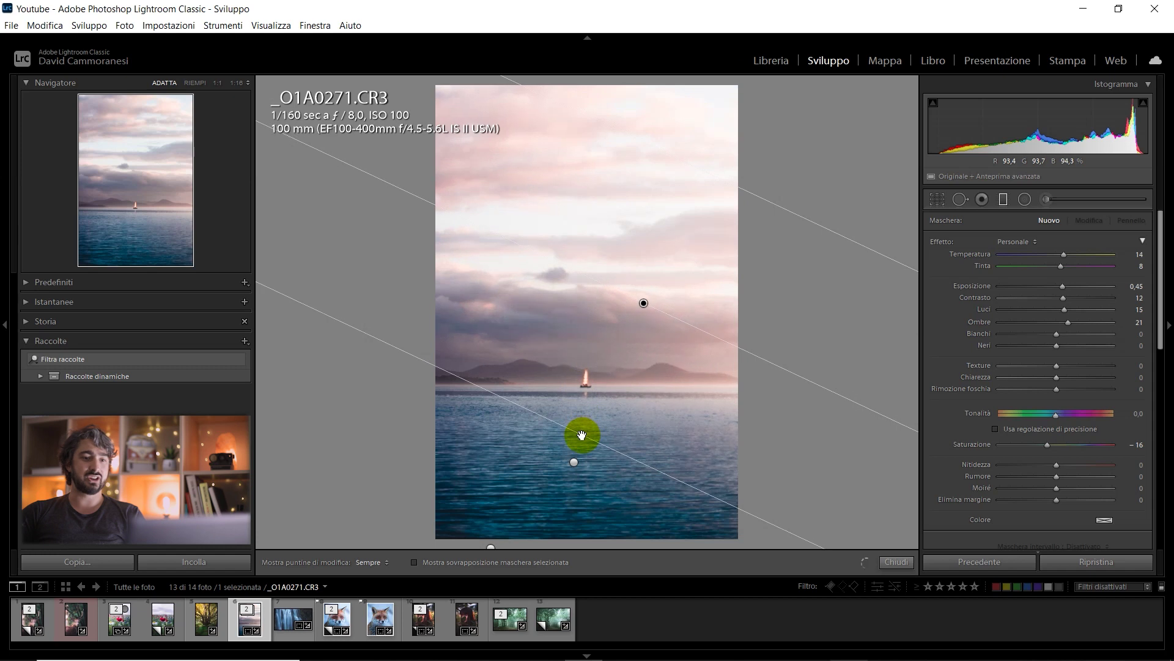
drag(1063, 286, 1058, 297)
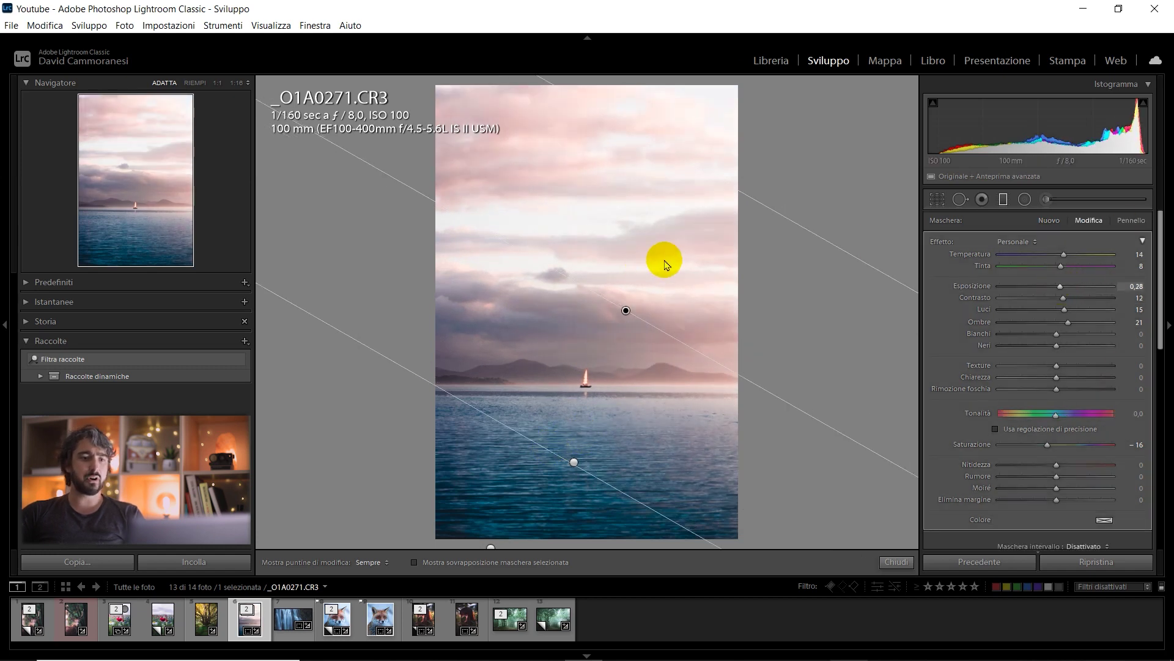
drag(627, 308, 709, 227)
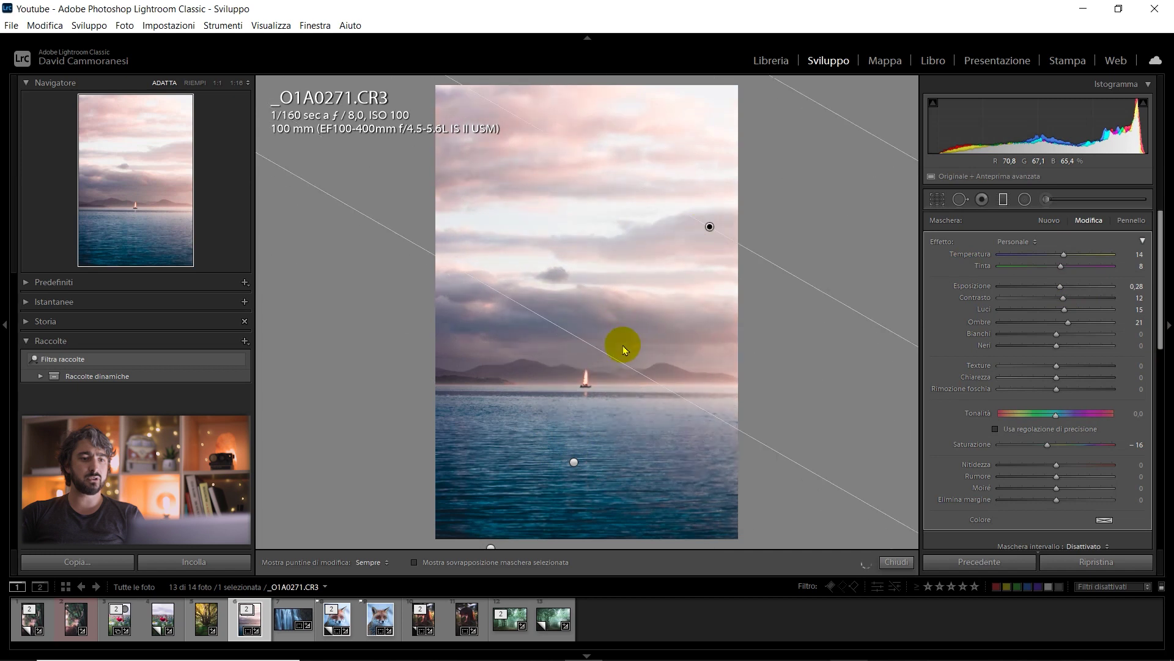
drag(615, 359, 598, 389)
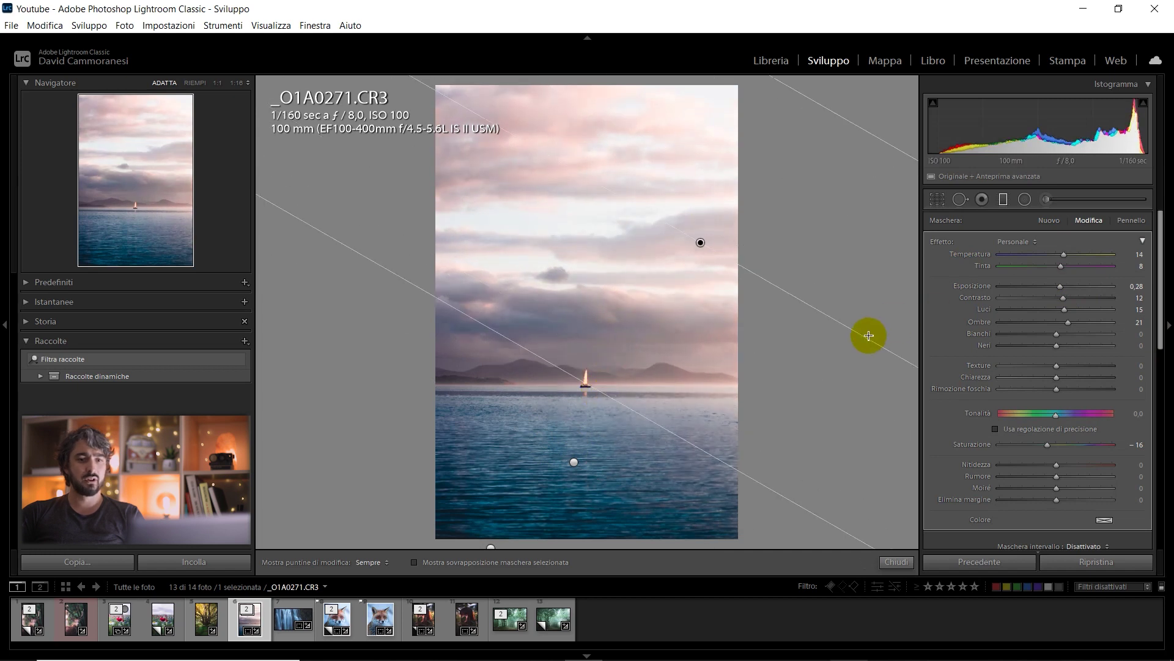
drag(684, 229, 689, 236)
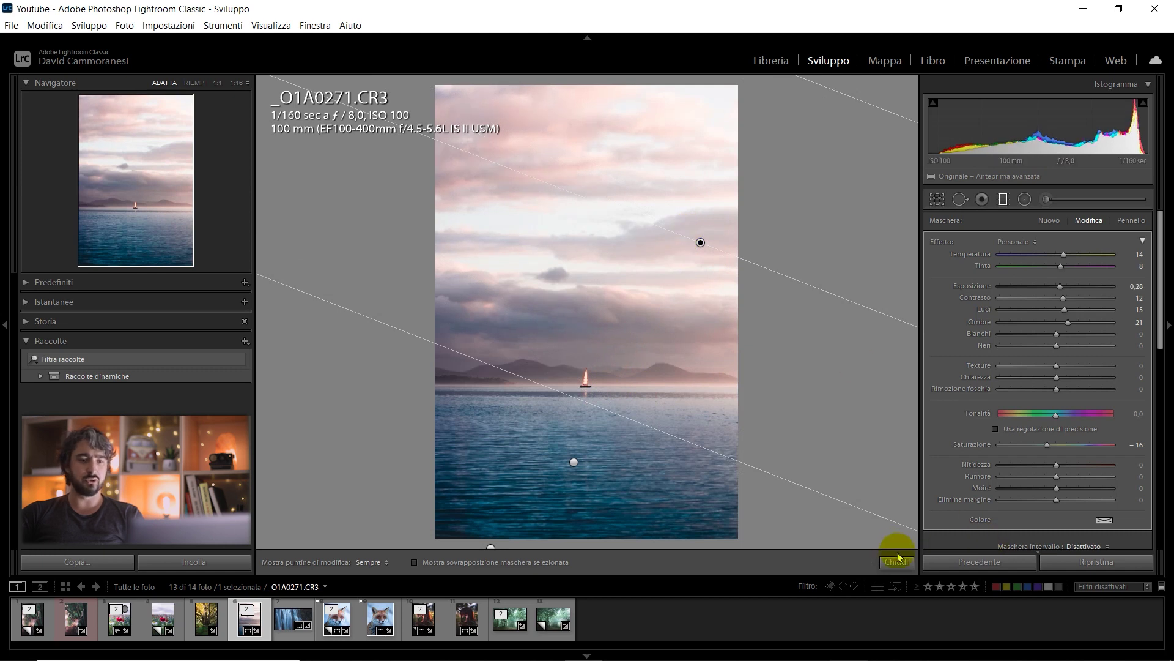
Duplicate the sky graduated filter and move the copy slightly higher, adding temperature 14 and tint 14.
right_click(700, 244)
click(715, 252)
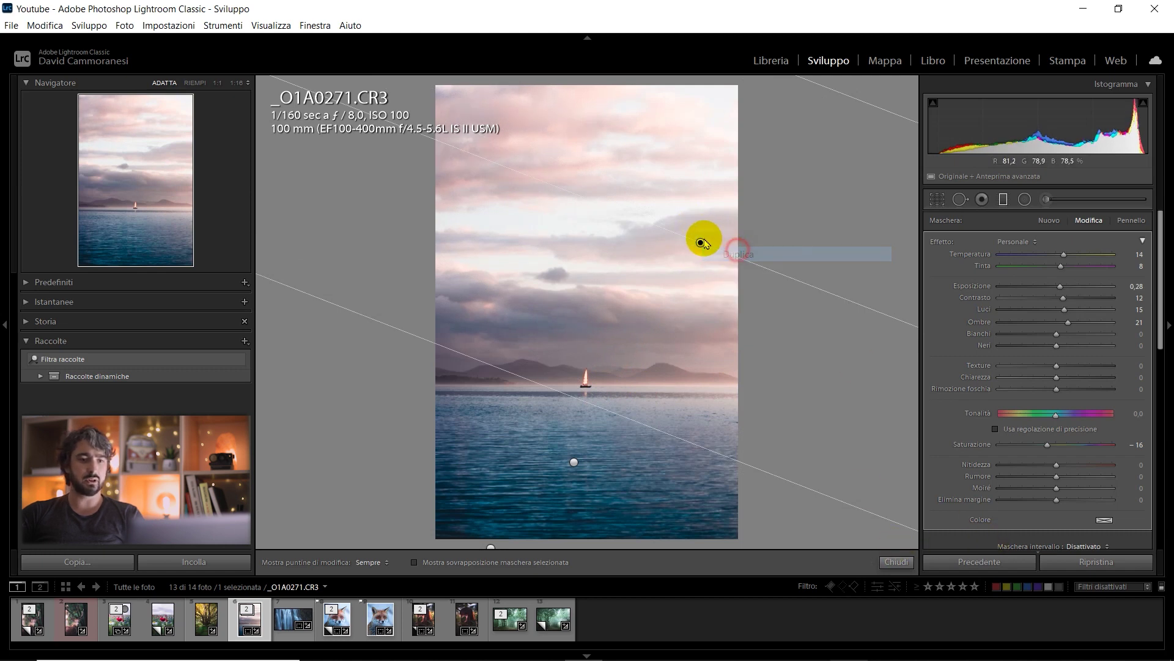
drag(702, 241, 705, 202)
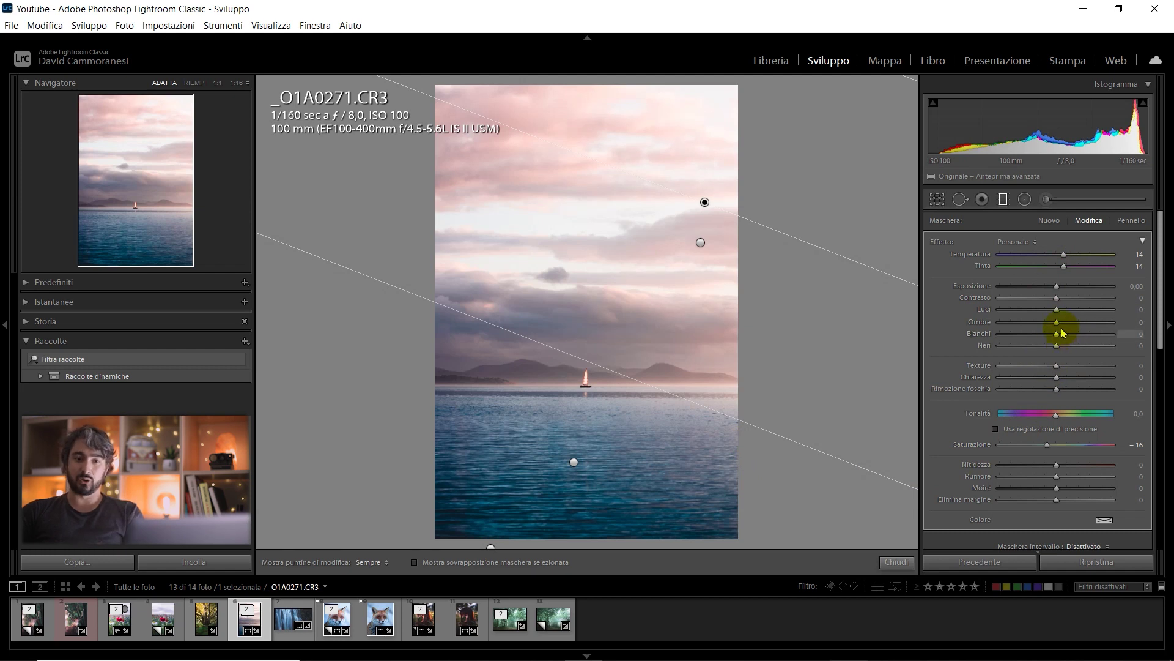
click(894, 566)
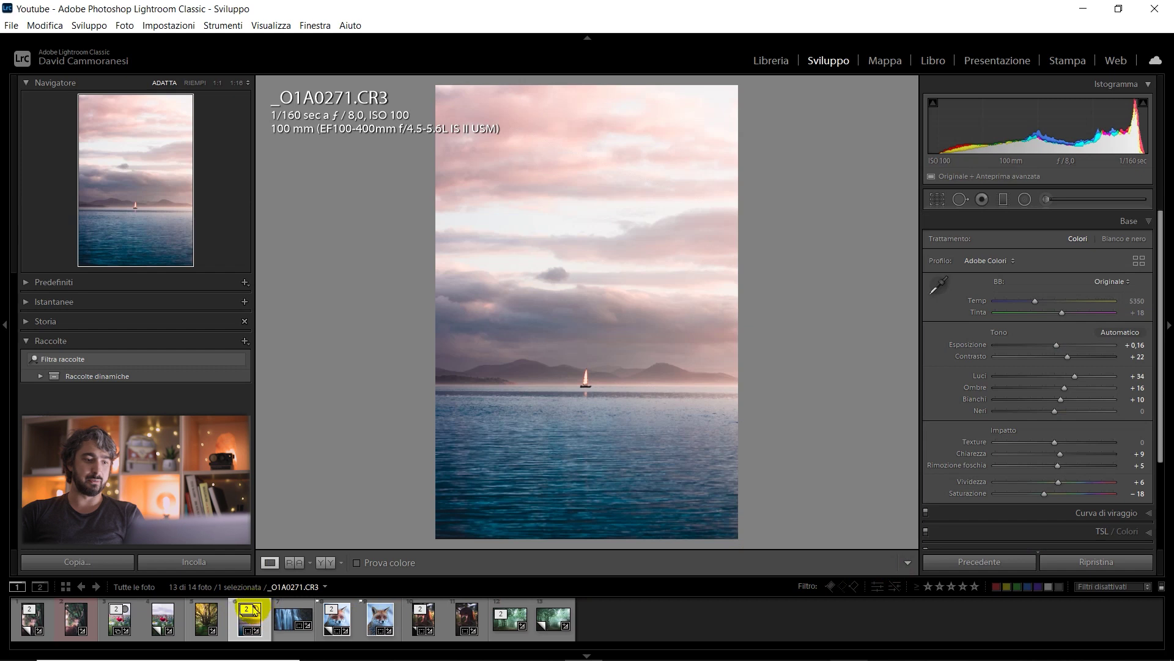
Create a virtual copy of the seascape, compare the fox photo's copy with its original, then select the leaf portrait.
key(ctrl+apostrophe)
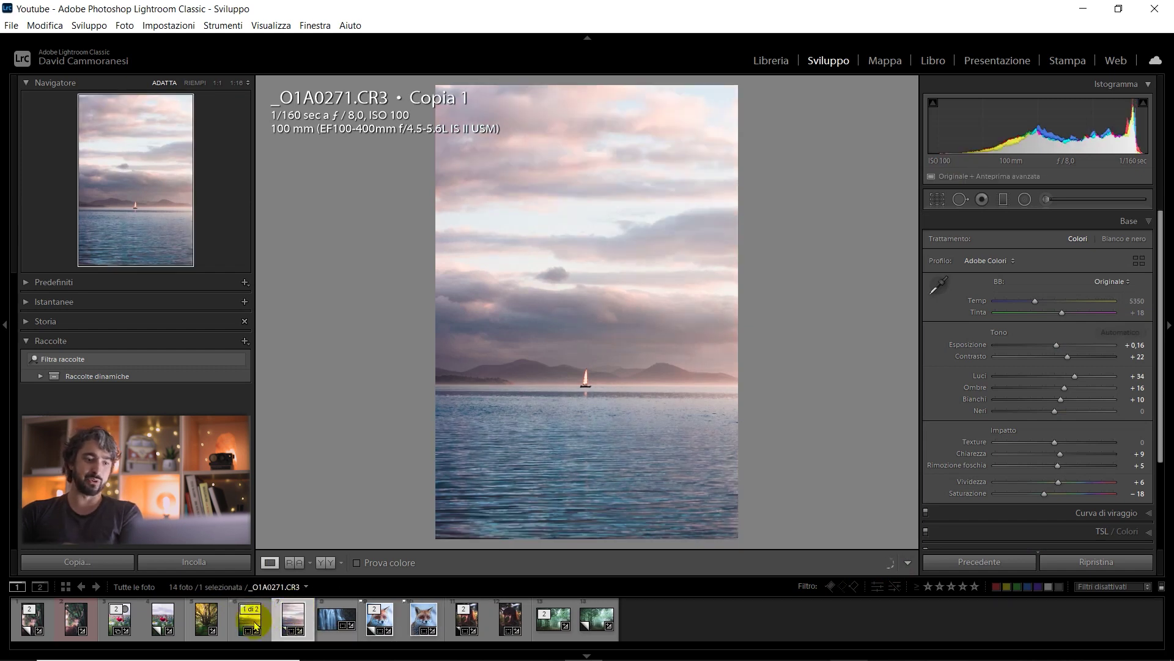
click(256, 604)
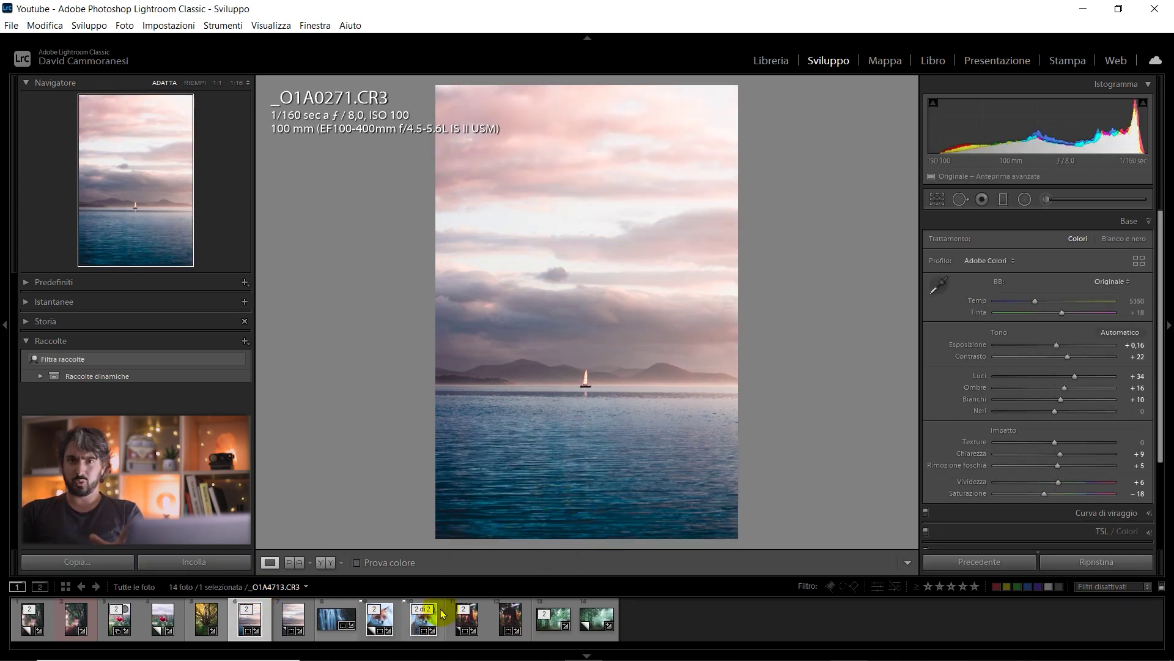
click(387, 624)
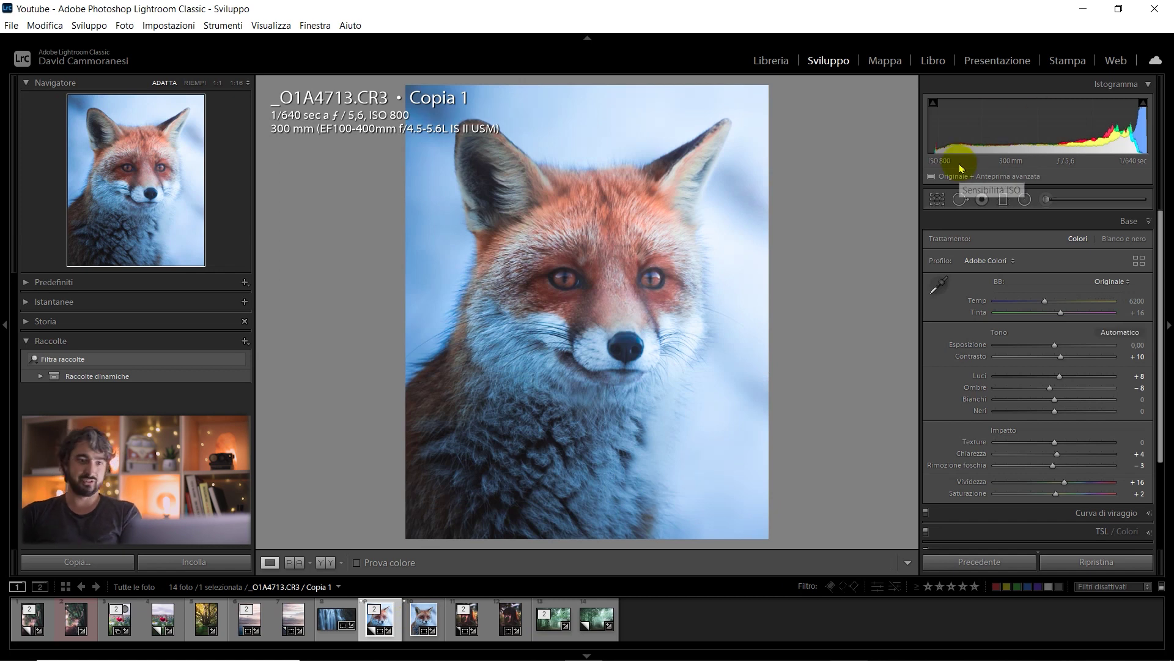
click(422, 624)
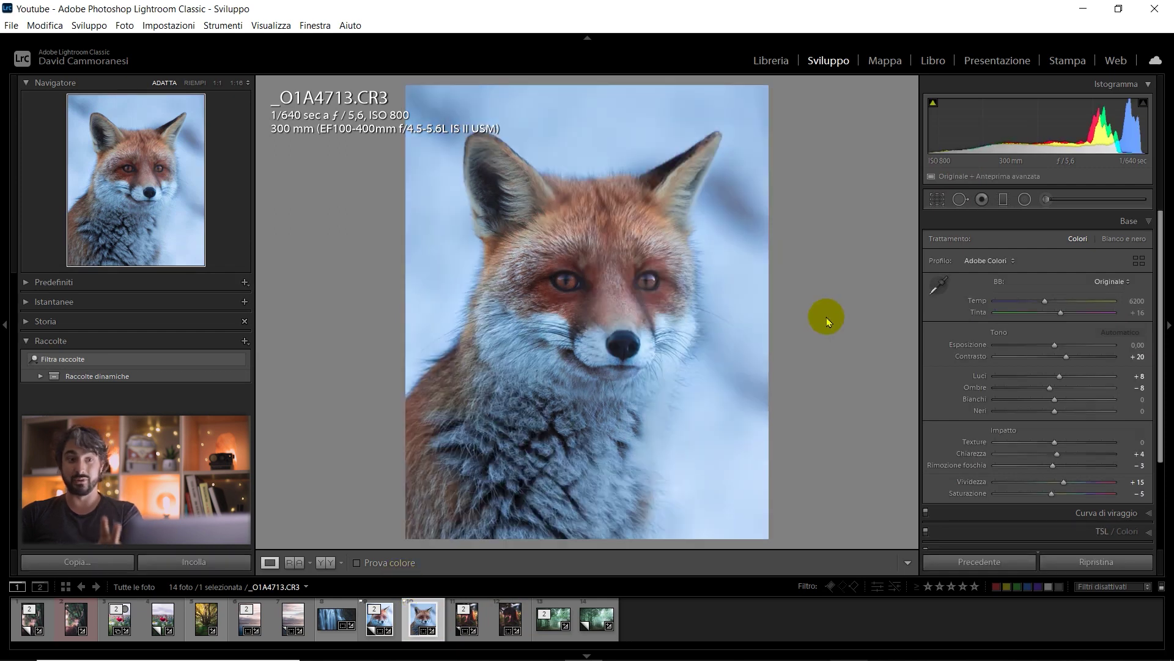
click(375, 627)
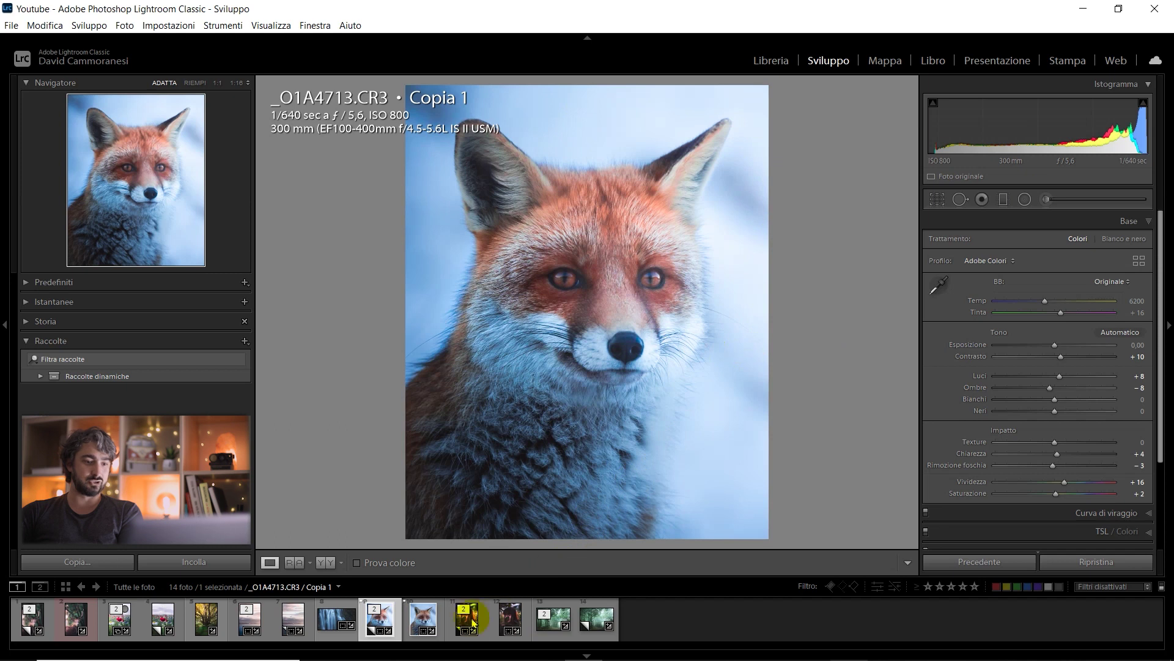
click(467, 624)
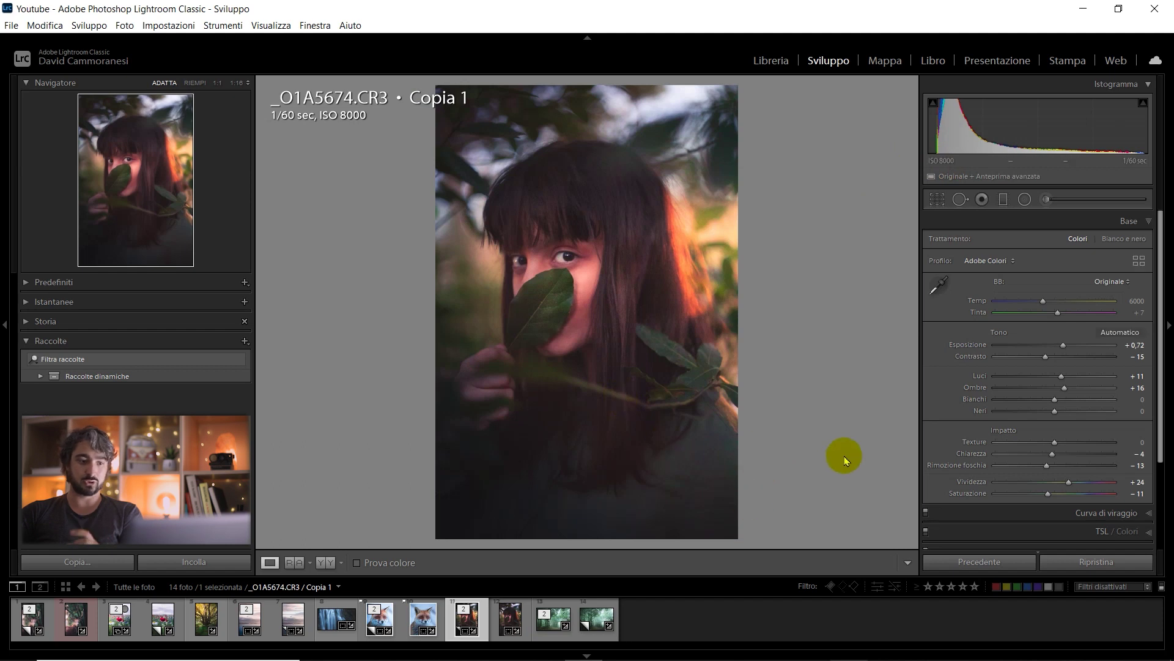
Compare the leaf portrait's original _O1A5674.CR3 with its Copia 1 virtual copy, ending on the copy.
click(510, 619)
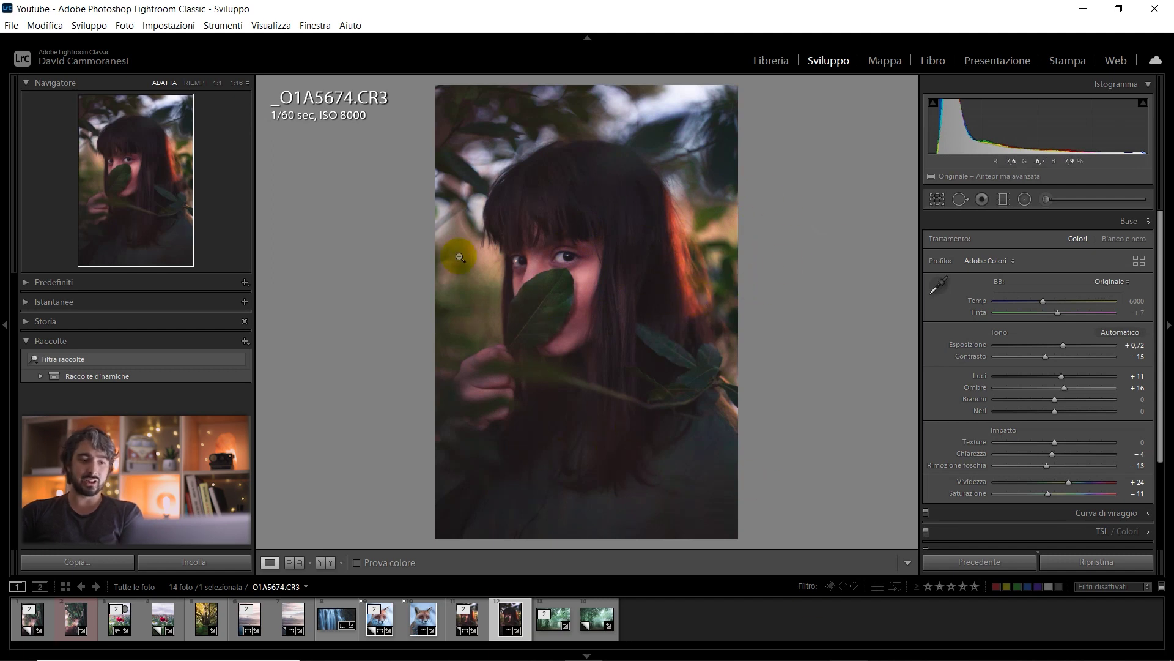
key(ctrl+apostrophe)
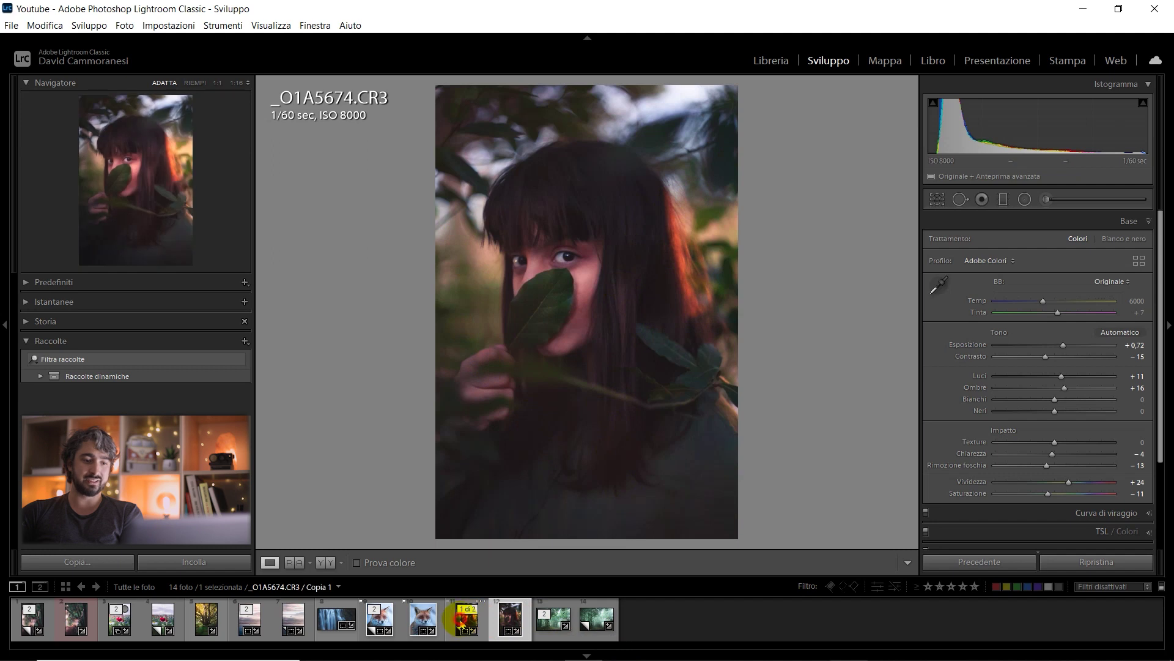
click(461, 621)
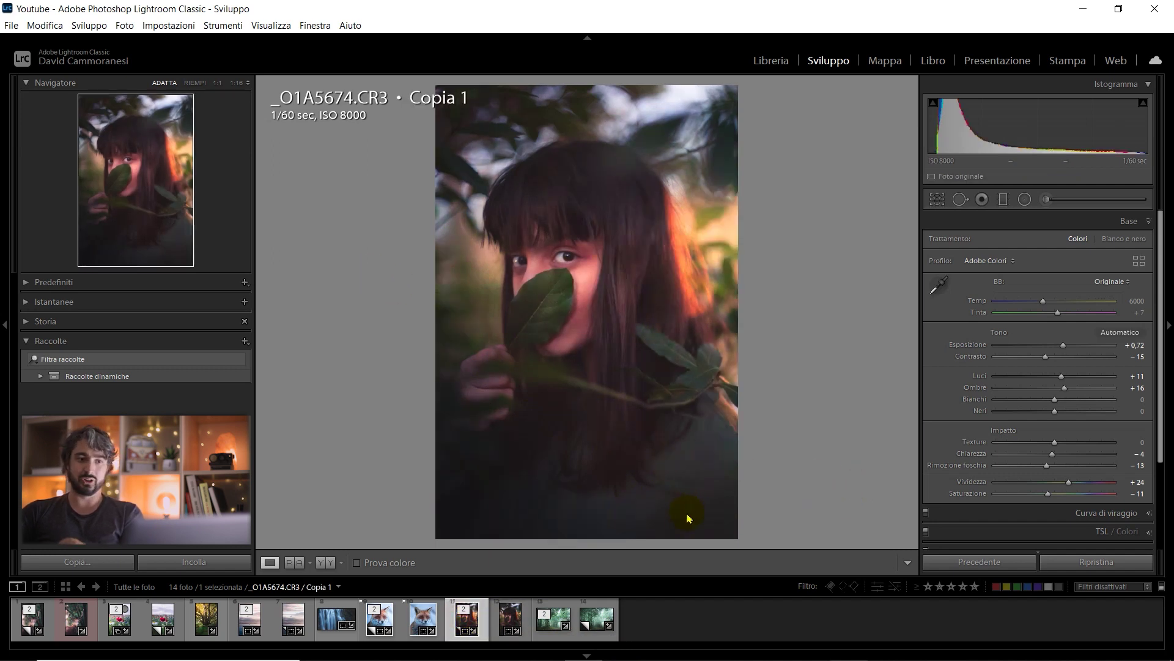
mouse_move(553, 619)
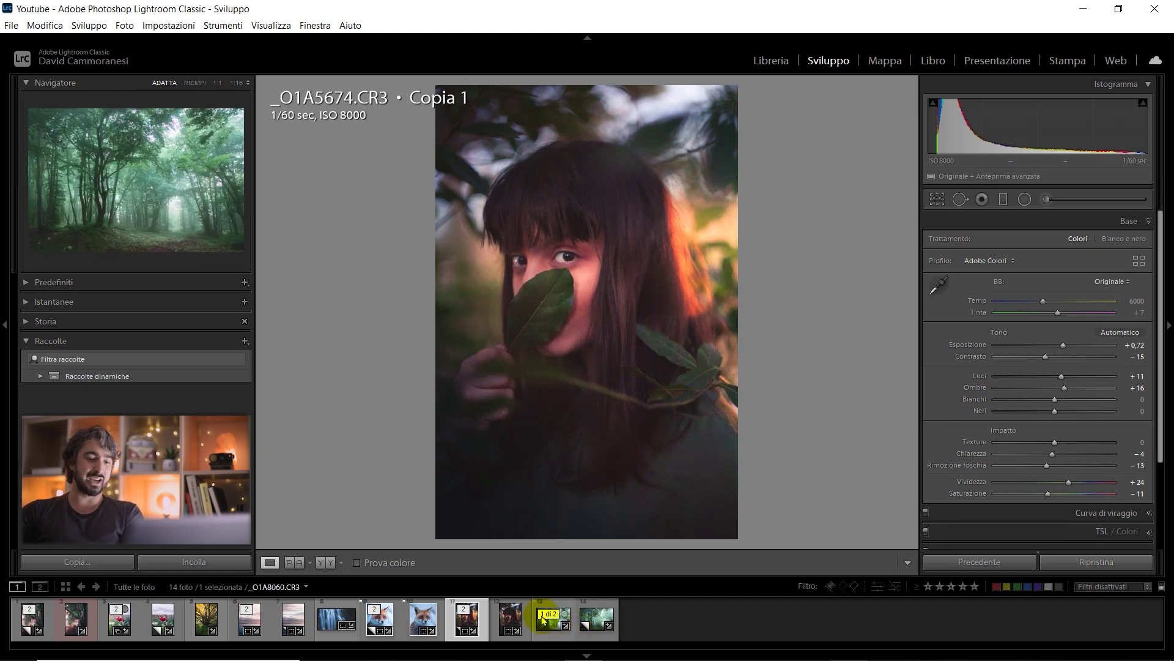
Open the misty forest photo _O1A8060.CR3 and check its Before view against the edited After view.
click(542, 619)
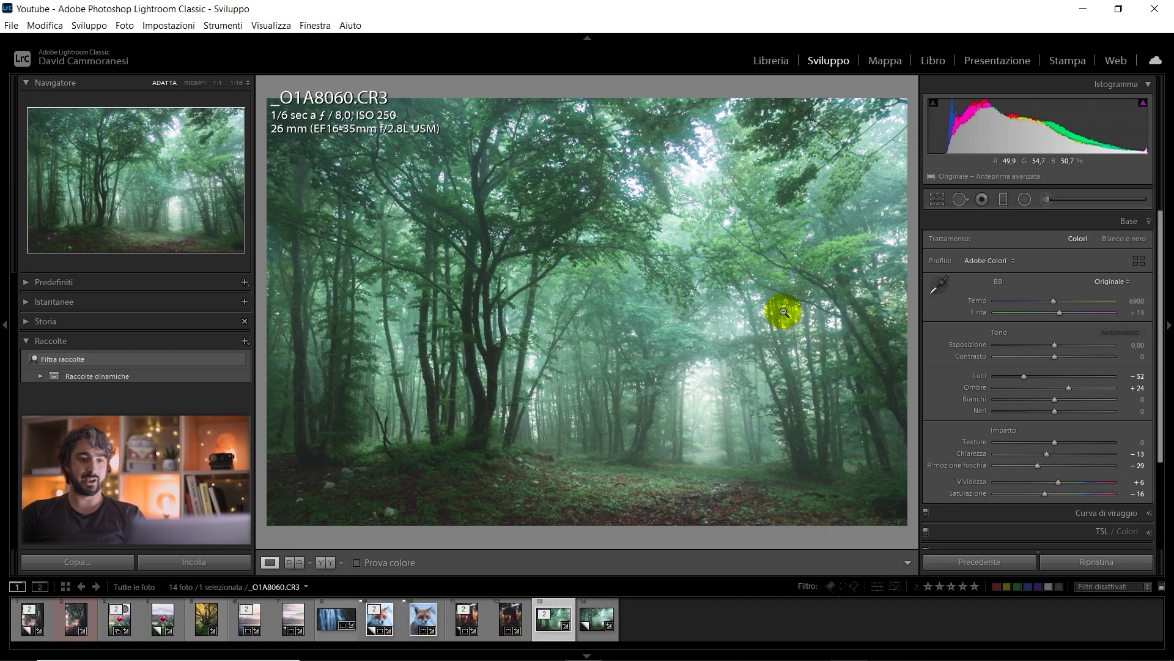
key(backslash)
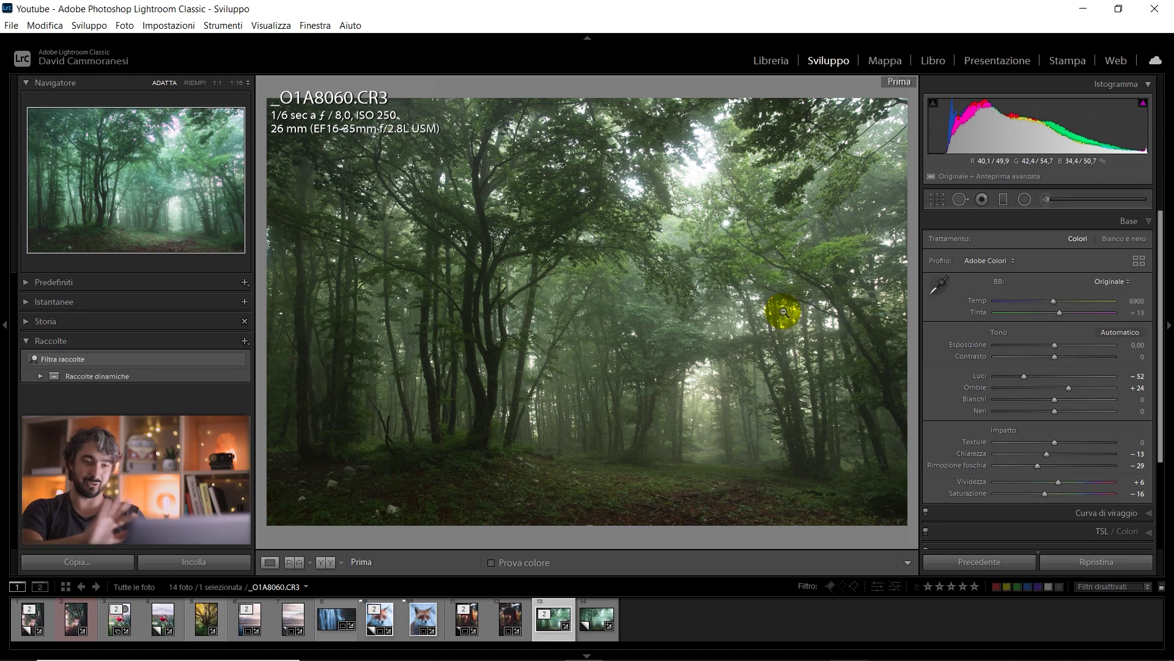
key(backslash)
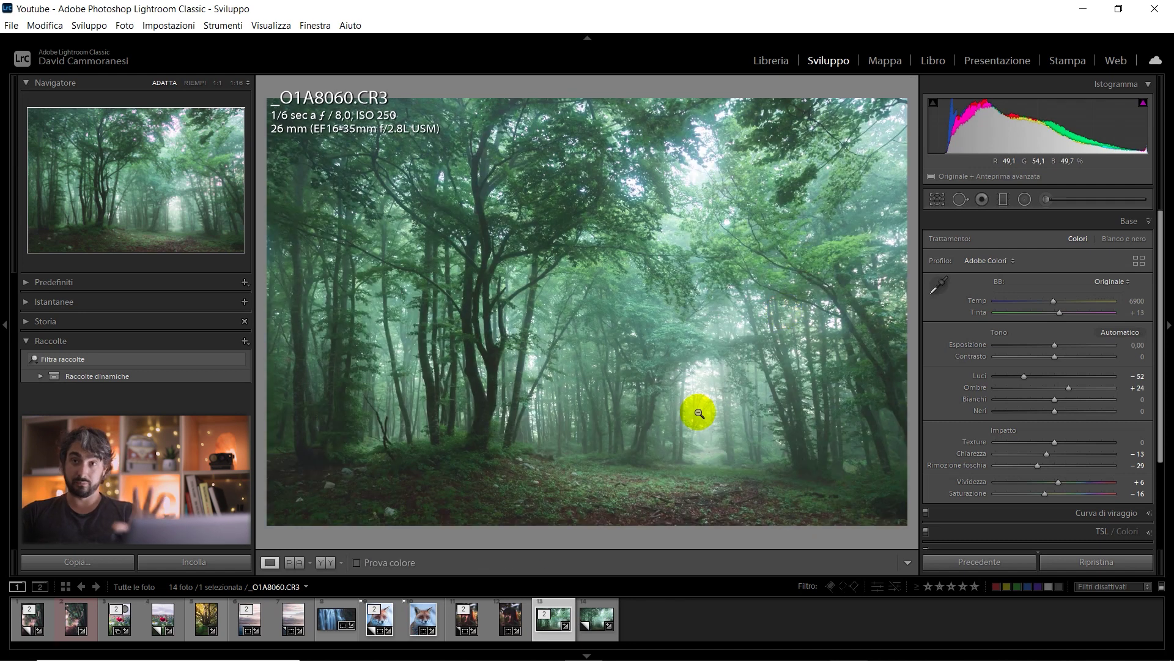